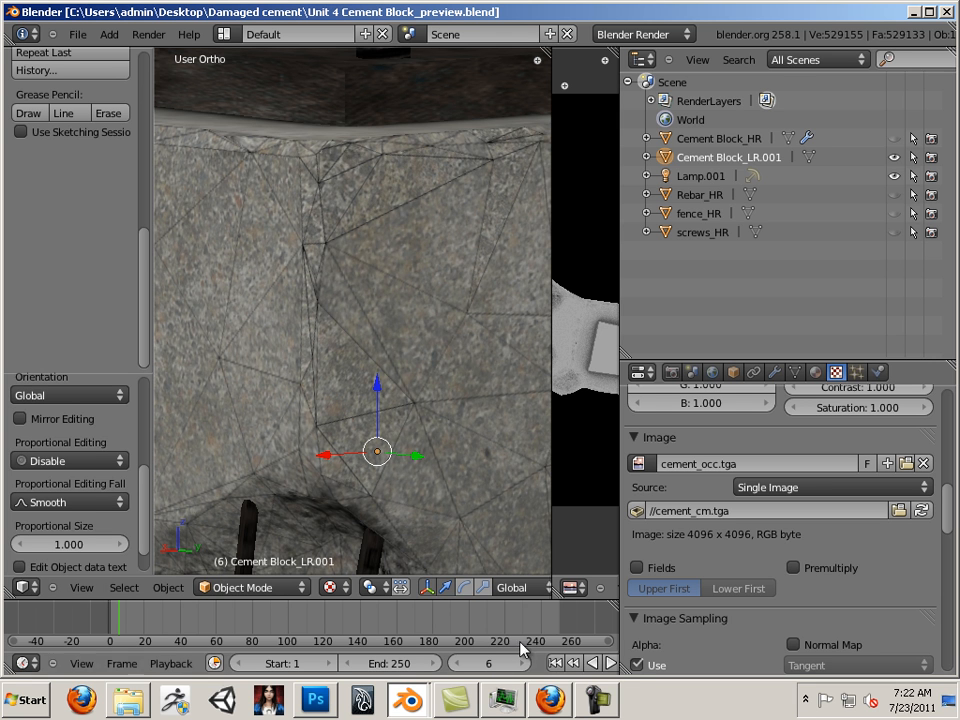
Switch to Rebar_occ_post_comp.psd in Photoshop and hide the Layer 0 occlusion layer.
mouse_move(315, 700)
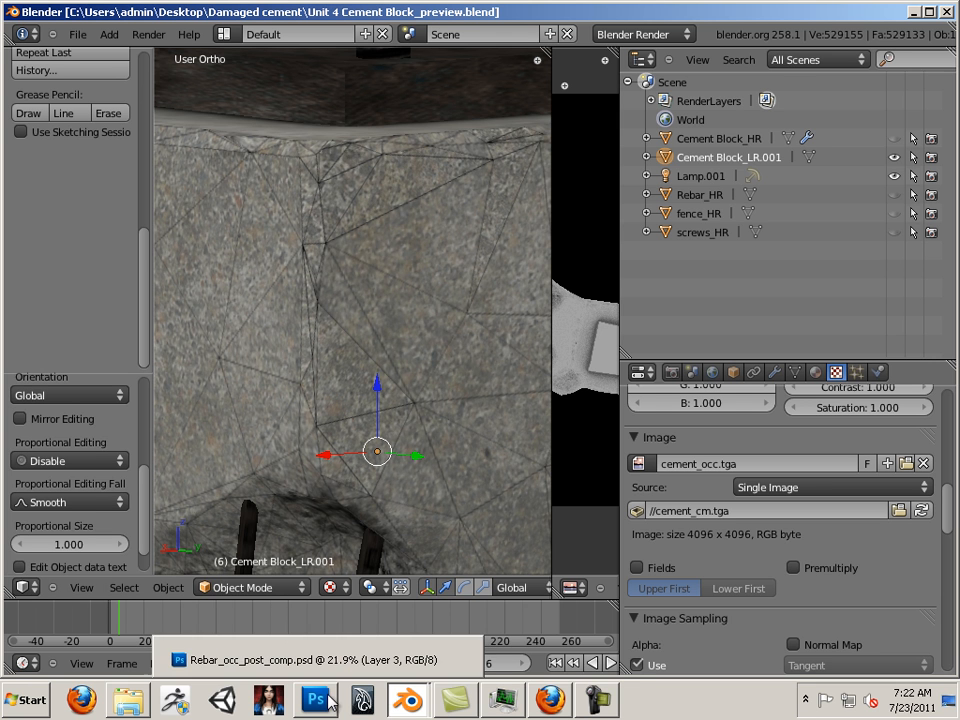
click(320, 662)
scroll(437, 383, down, 2)
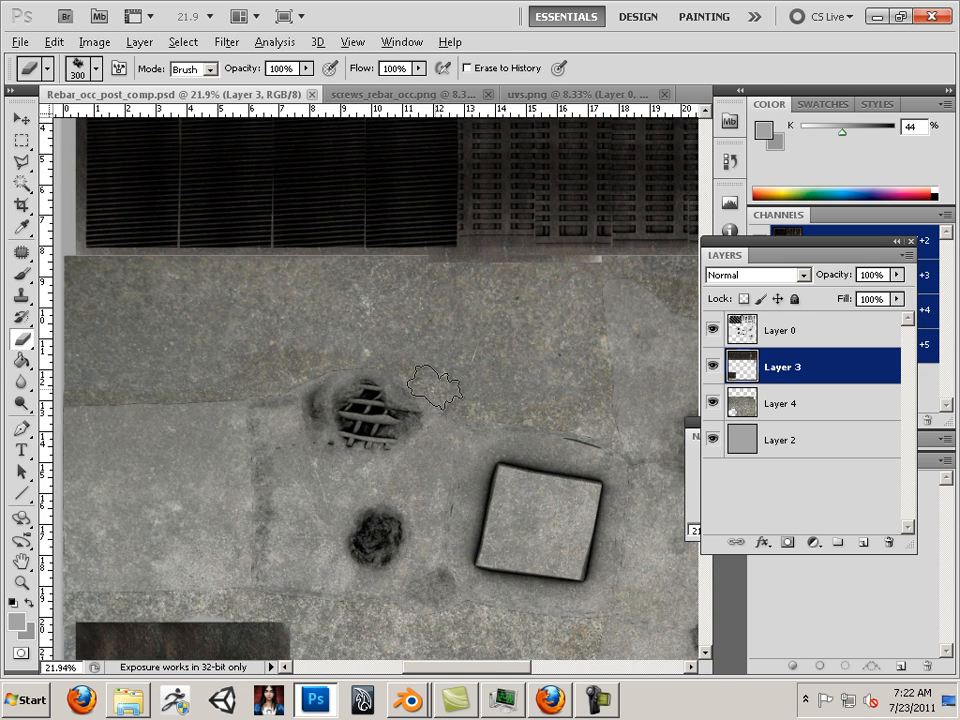
scroll(435, 388, down, 4)
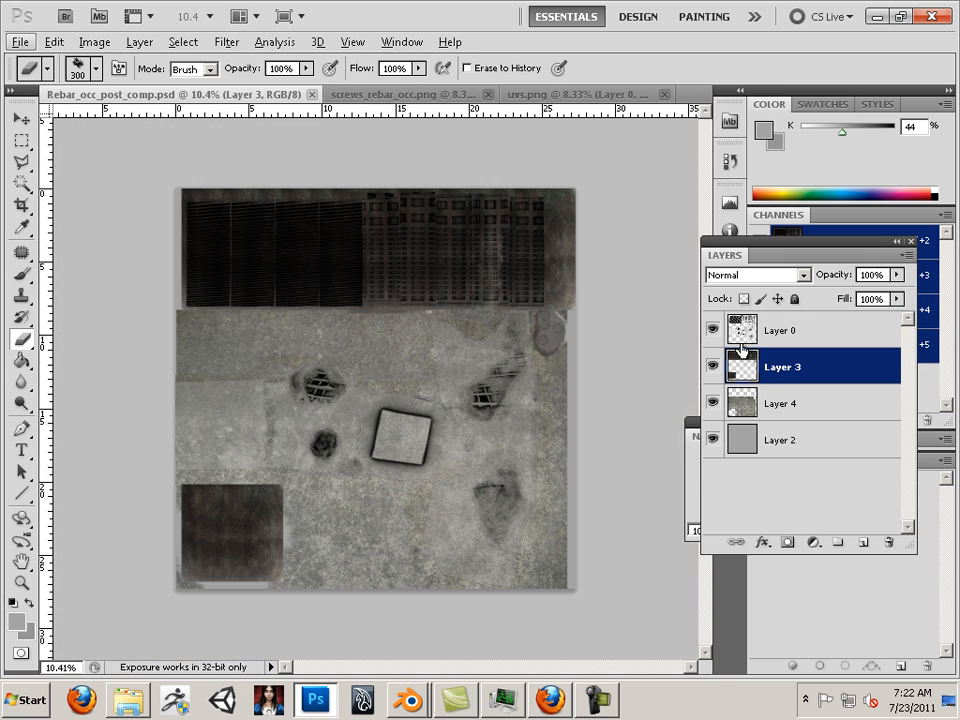
click(714, 332)
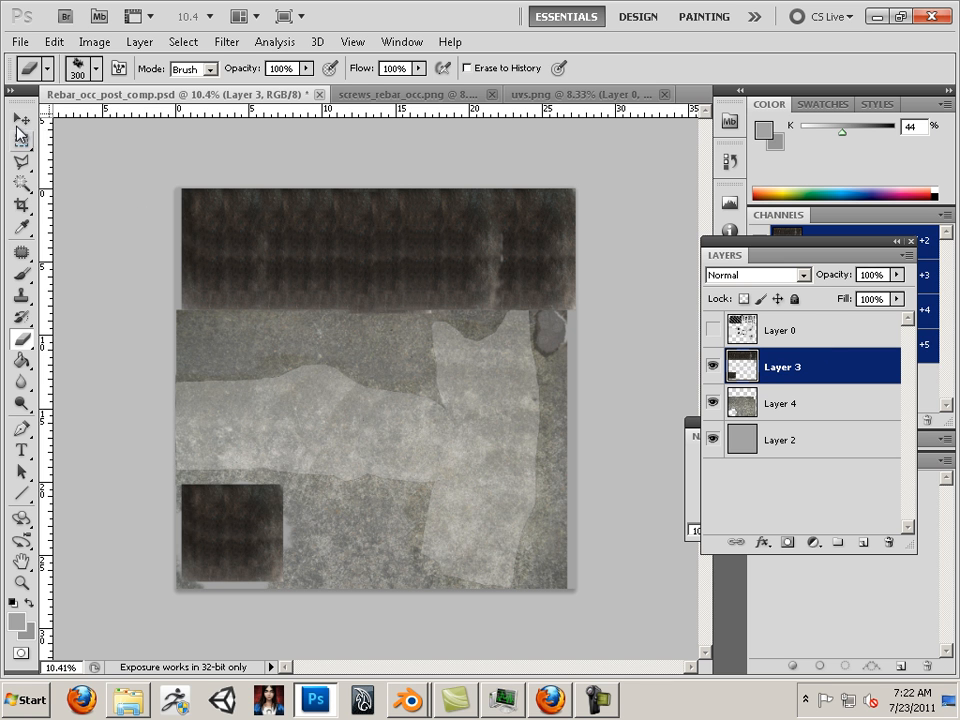
Duplicate Layer 3 and hide the original Layer 3.
click(21, 140)
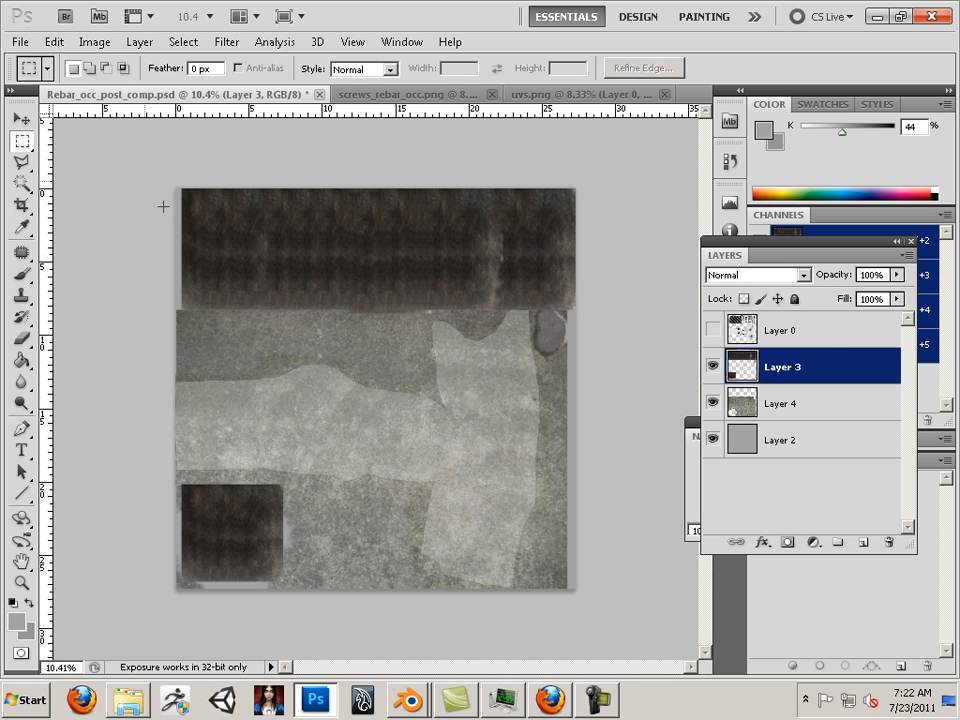
drag(163, 206, 167, 275)
click(451, 274)
drag(845, 371, 860, 542)
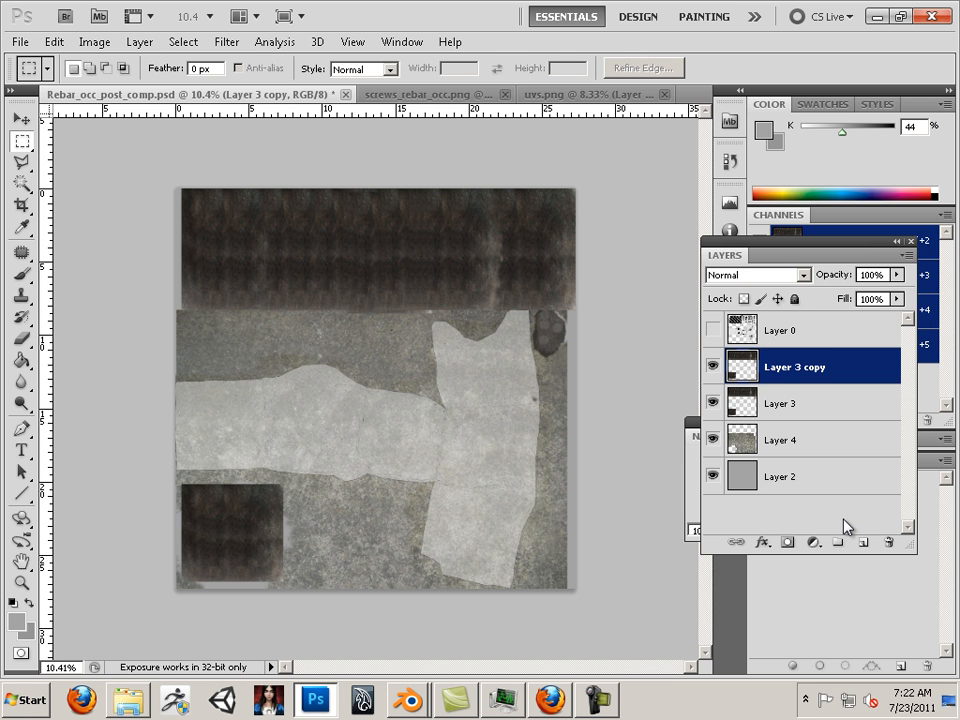
click(712, 403)
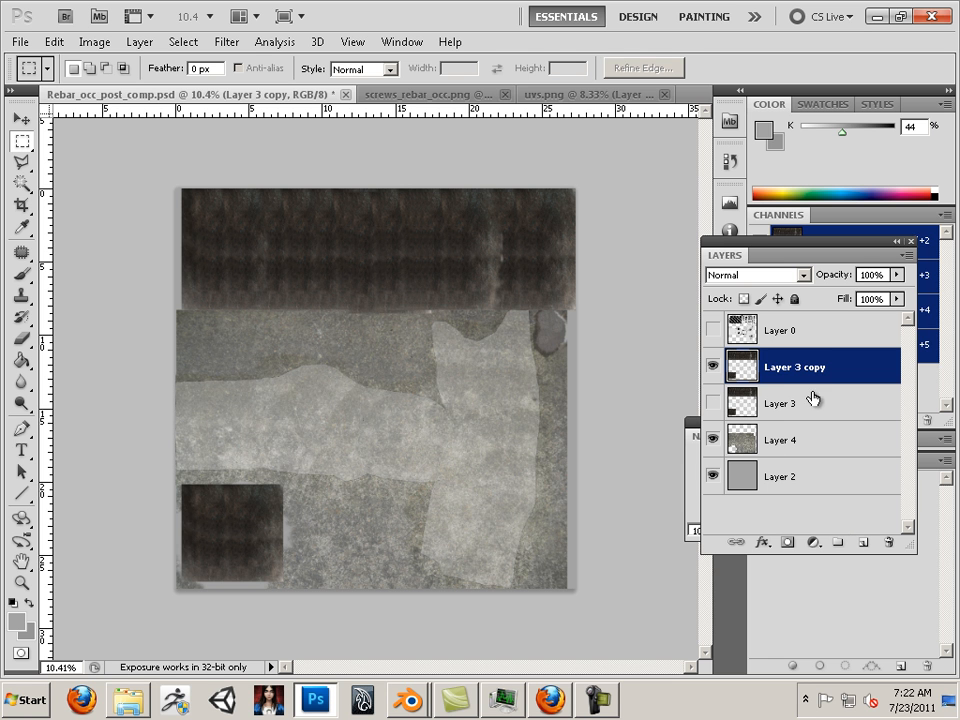
Brighten Layer 3 copy with a Levels adjustment, setting the midtone input level to 1.54.
click(92, 42)
mouse_move(88, 63)
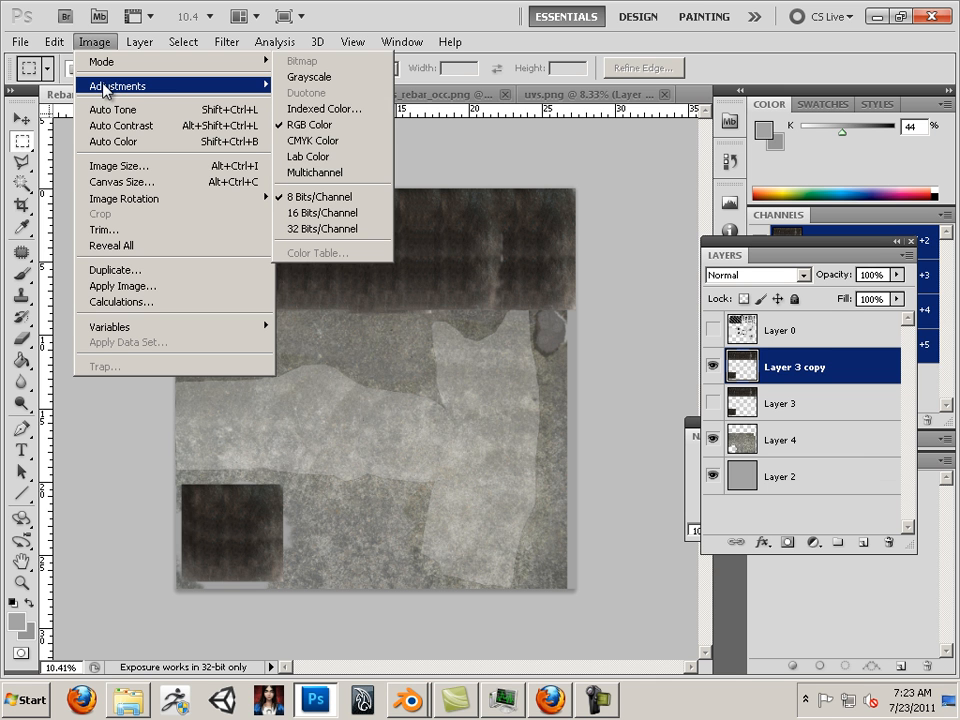
mouse_move(124, 87)
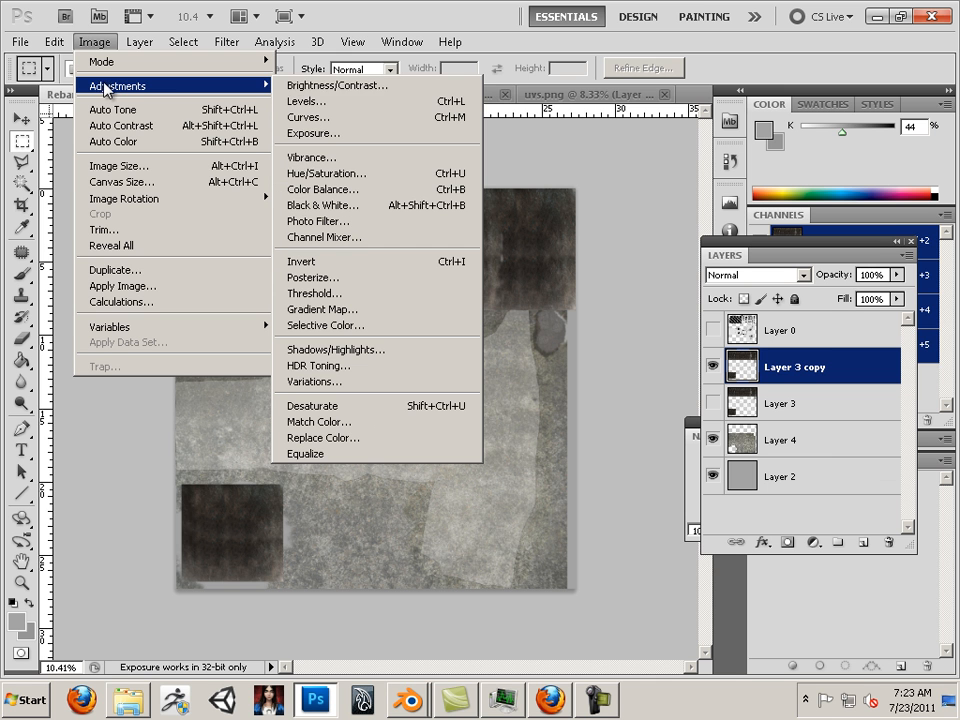
click(366, 102)
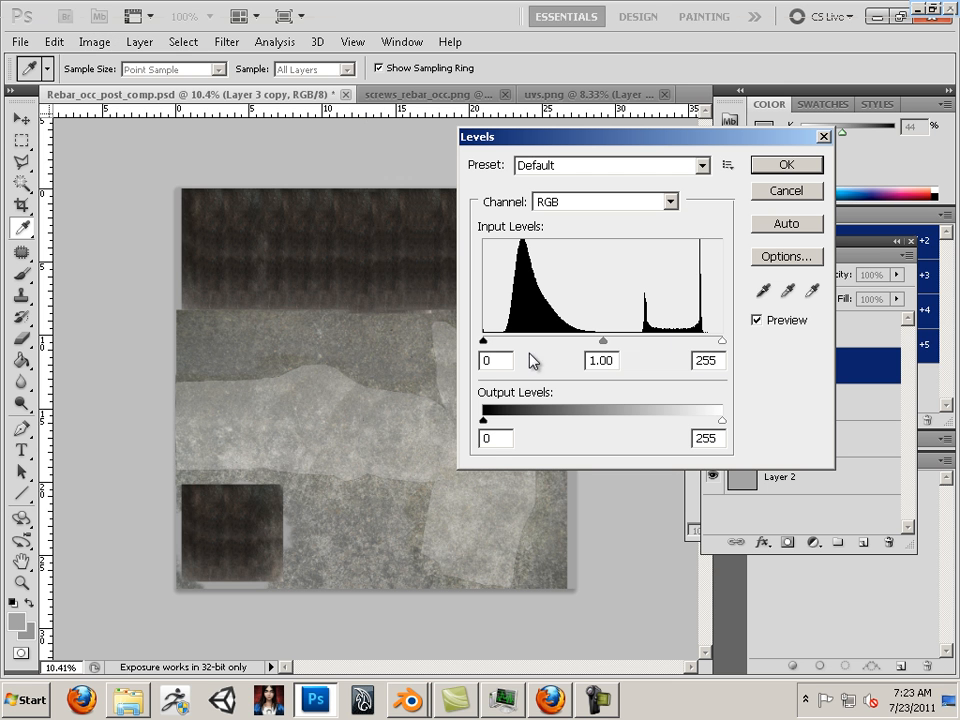
drag(490, 340, 485, 340)
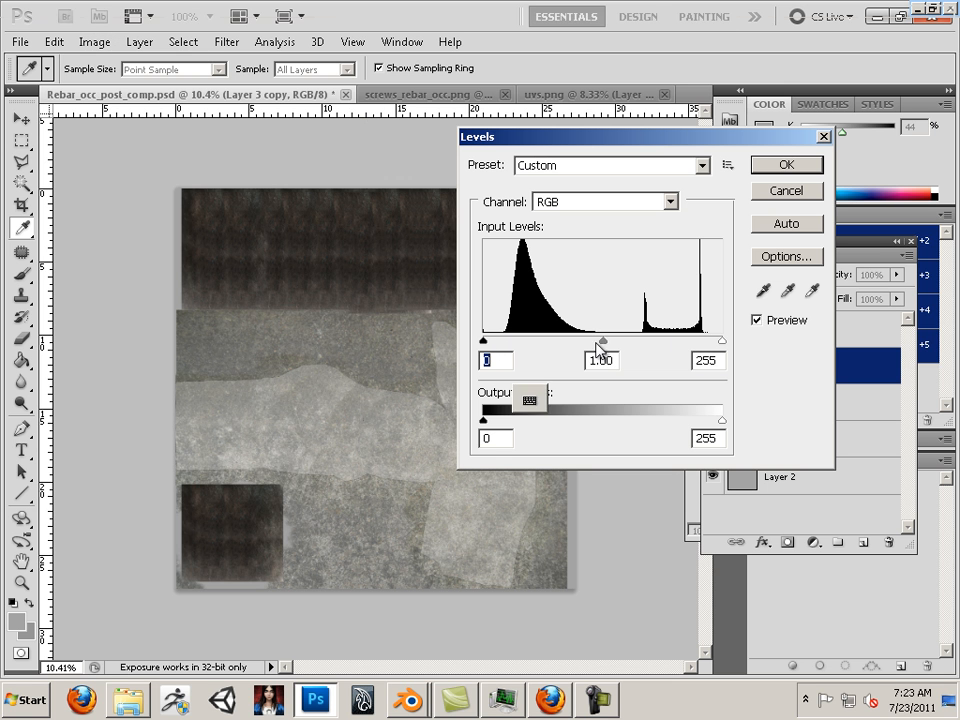
drag(603, 343, 566, 343)
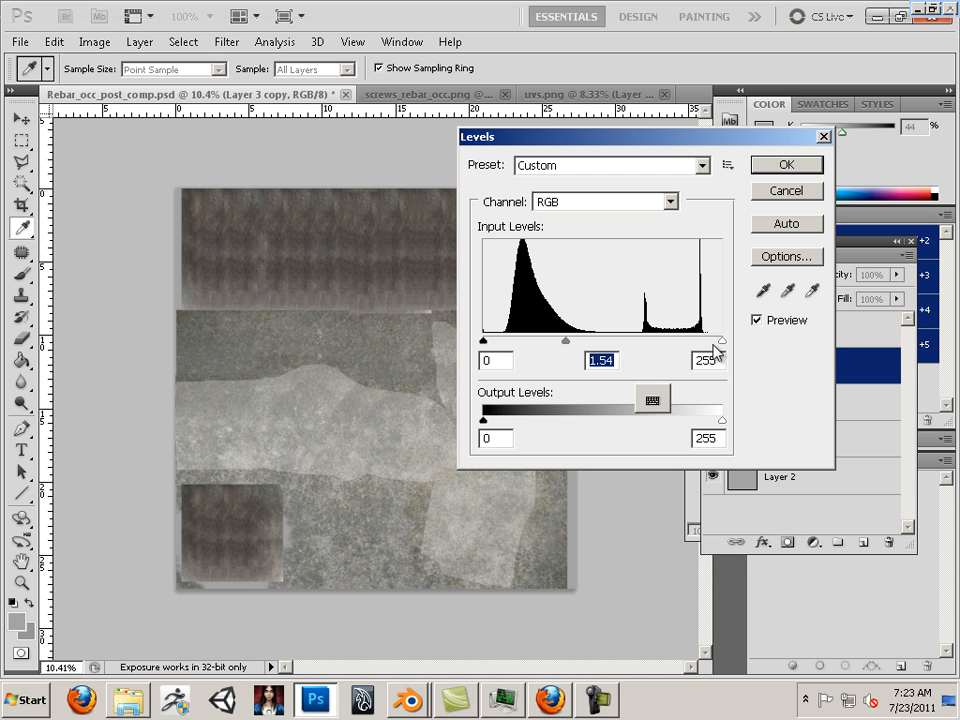
mouse_move(716, 343)
mouse_down()
mouse_move(685, 343)
mouse_move(721, 349)
mouse_up()
click(816, 166)
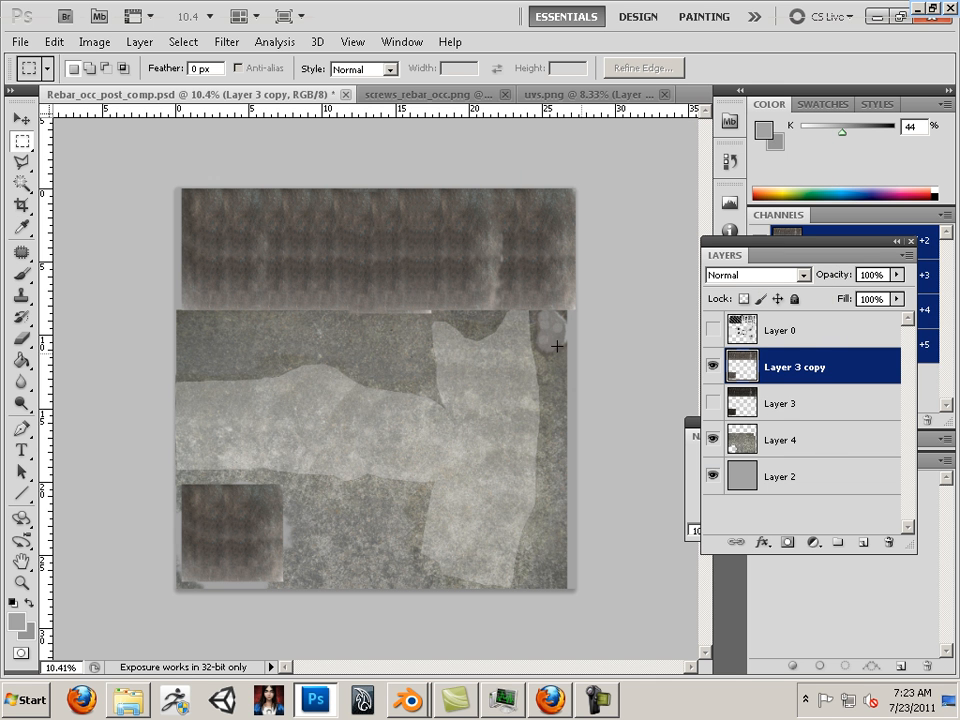
Copy the whole canvas merged, paste it as a new layer and move that layer above Layer 0.
key(ctrl+a)
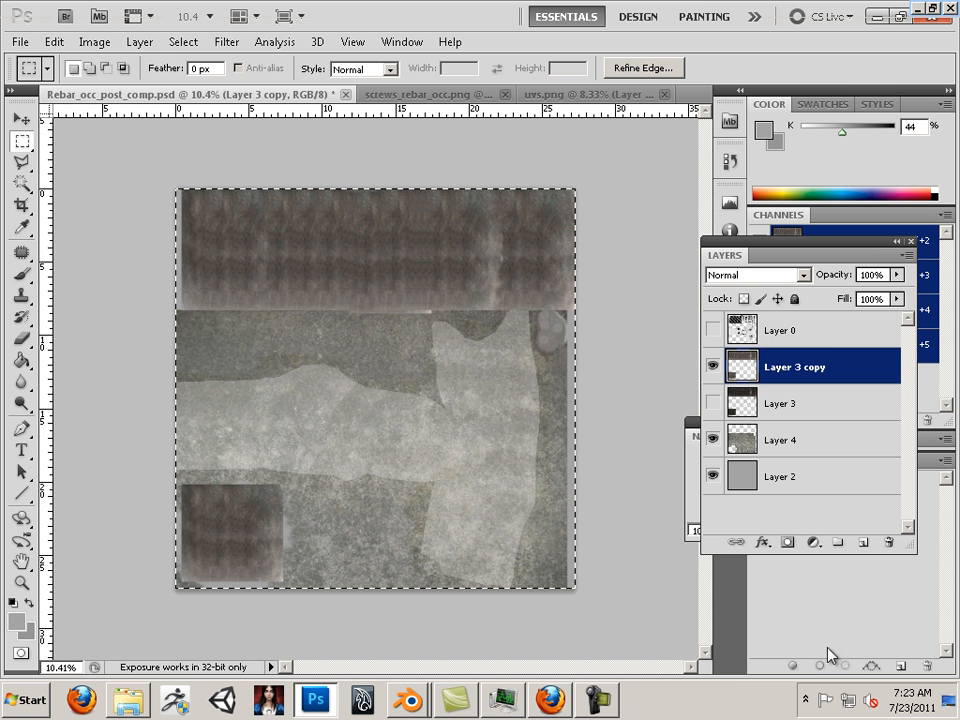
click(56, 42)
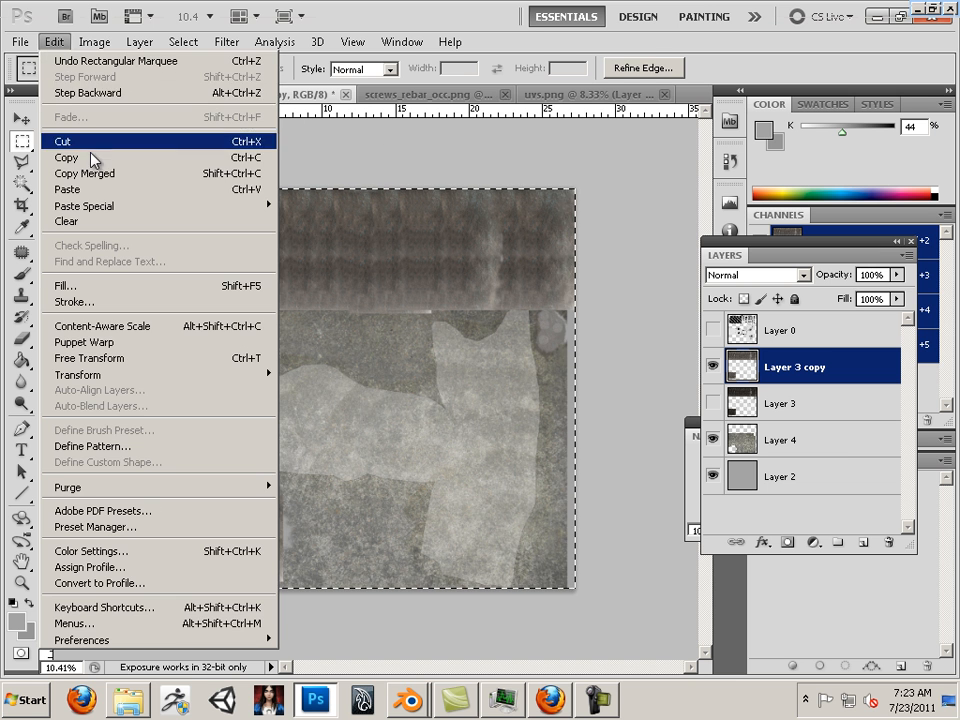
click(84, 173)
click(56, 42)
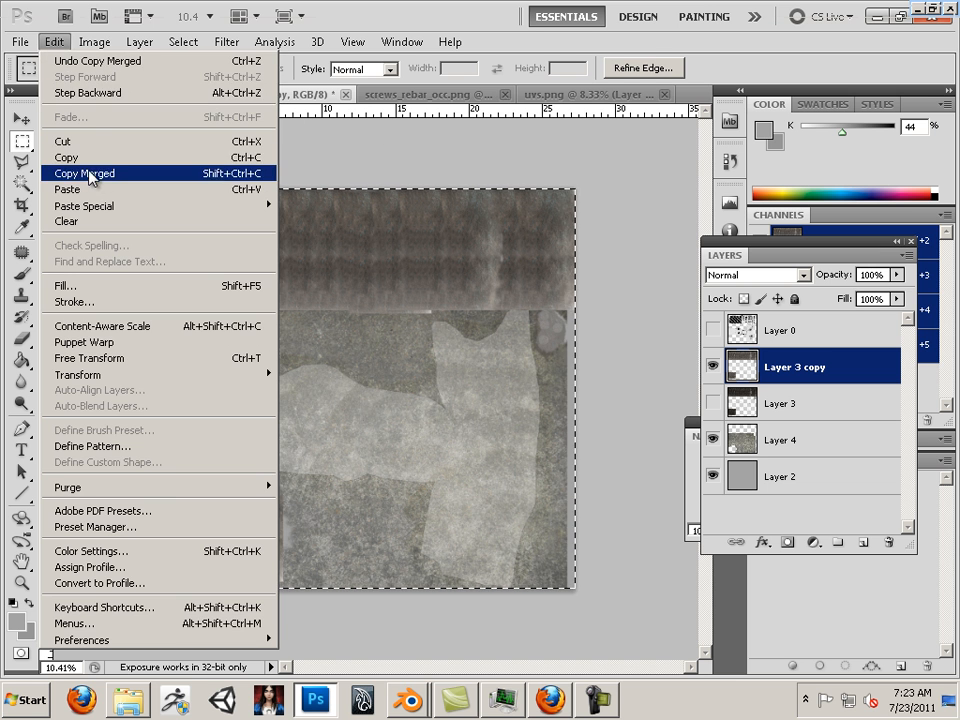
click(68, 189)
drag(845, 373, 834, 322)
Apply the NVIDIA NormalMapFilter to the merged layer with Using Multiple Layers enabled and scale 3.
click(222, 42)
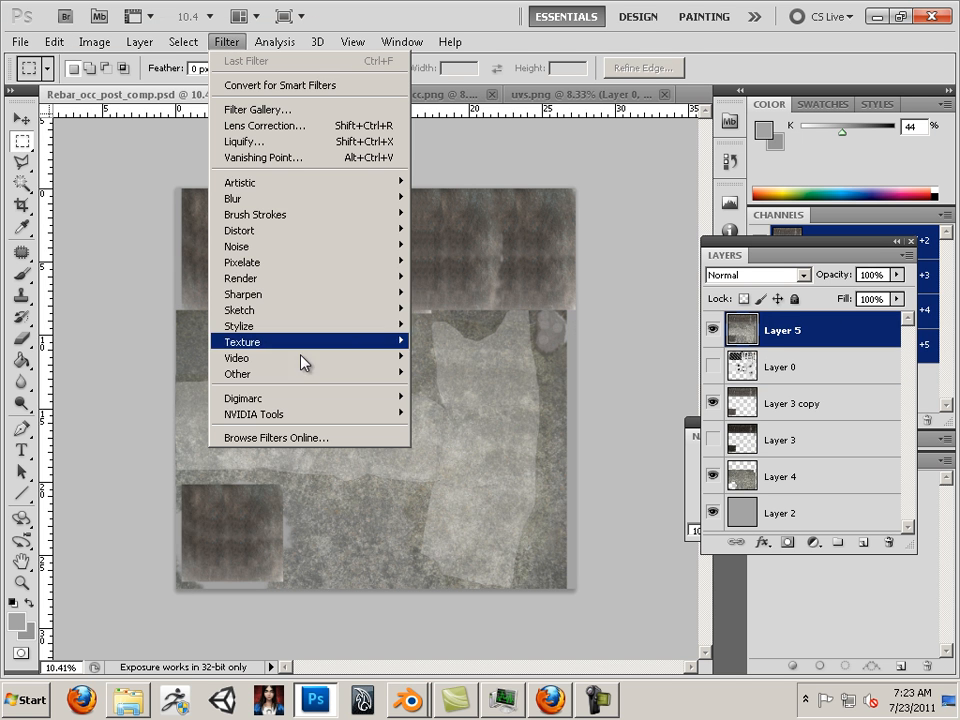
mouse_move(318, 414)
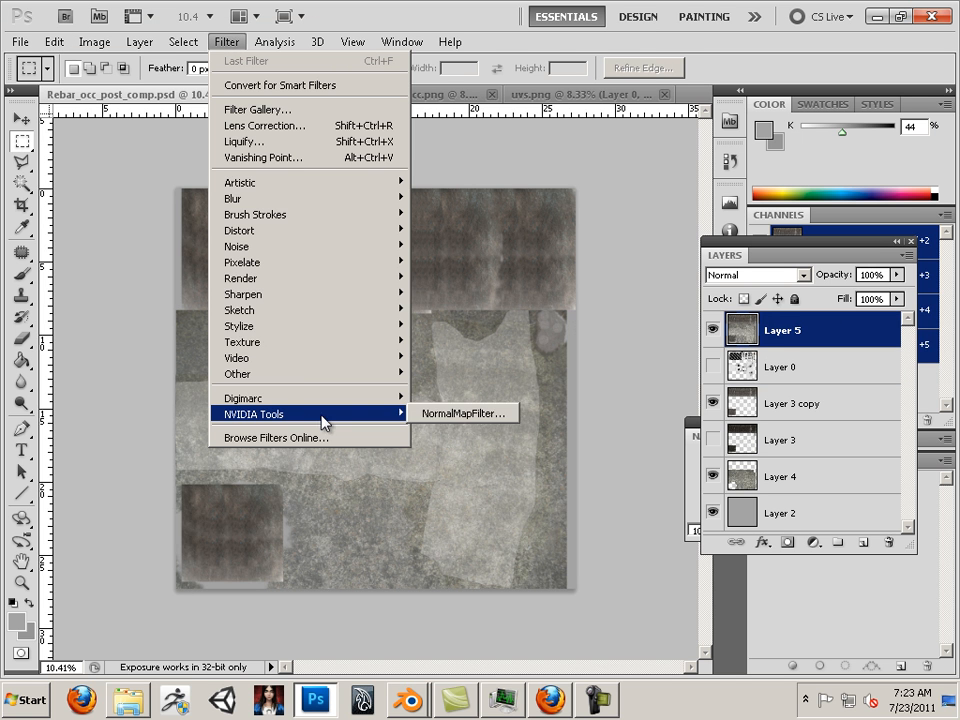
click(436, 418)
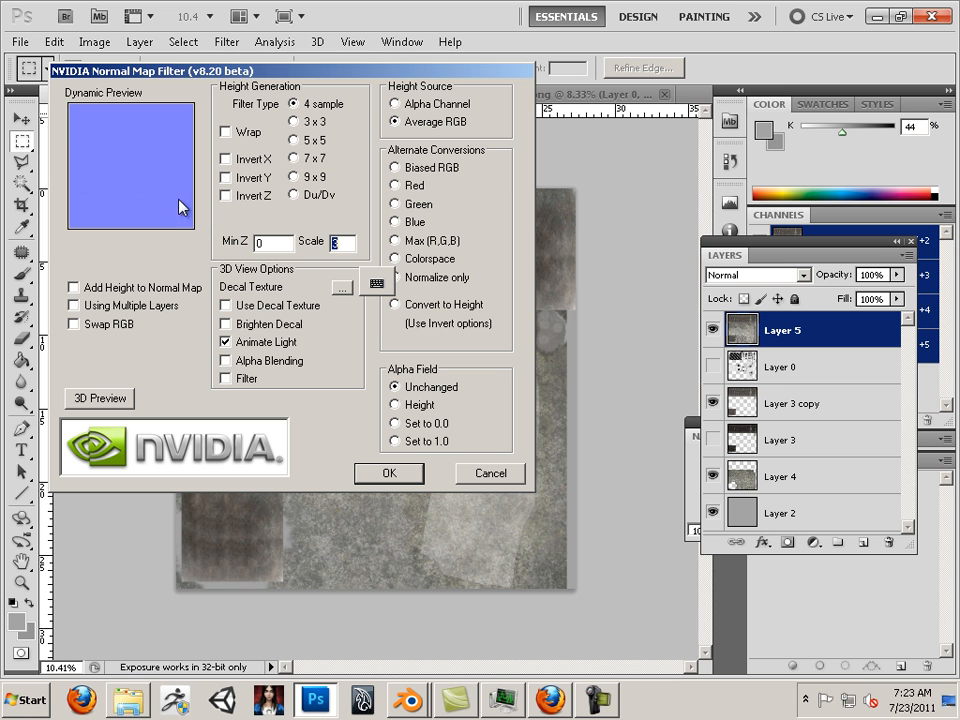
click(82, 307)
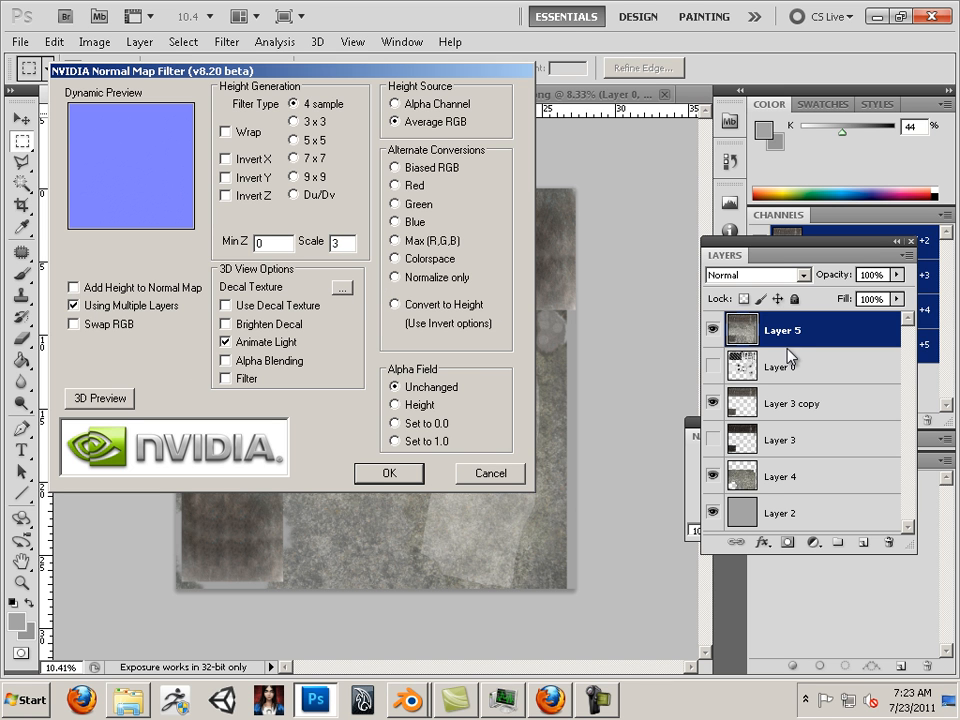
click(388, 473)
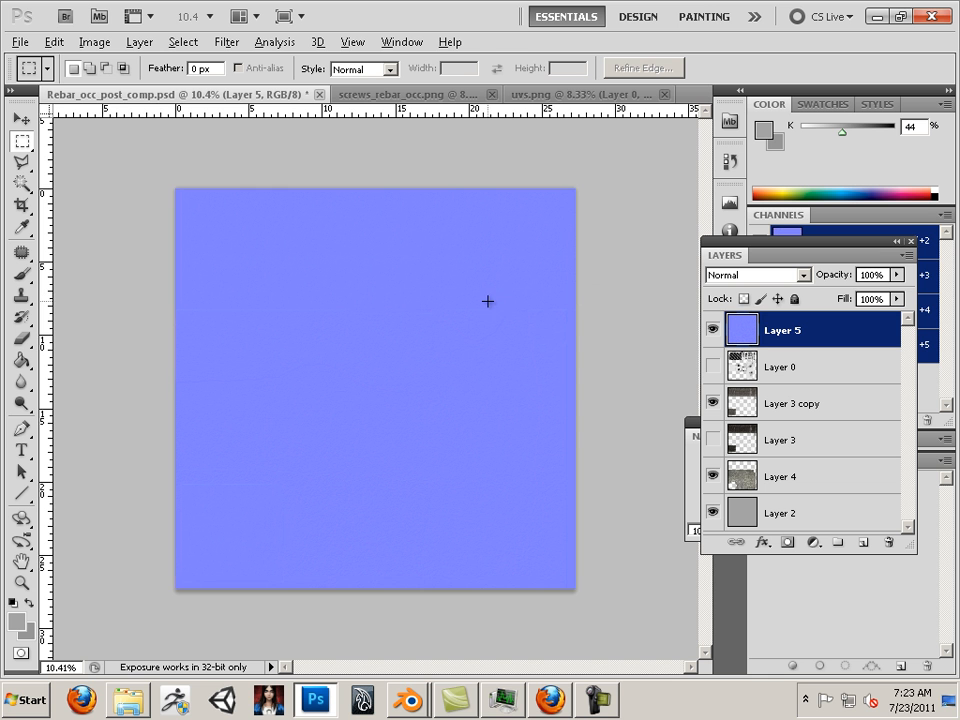
Inspect the generated normal map up close and delete its layer, Layer 5.
scroll(488, 301, up, 12)
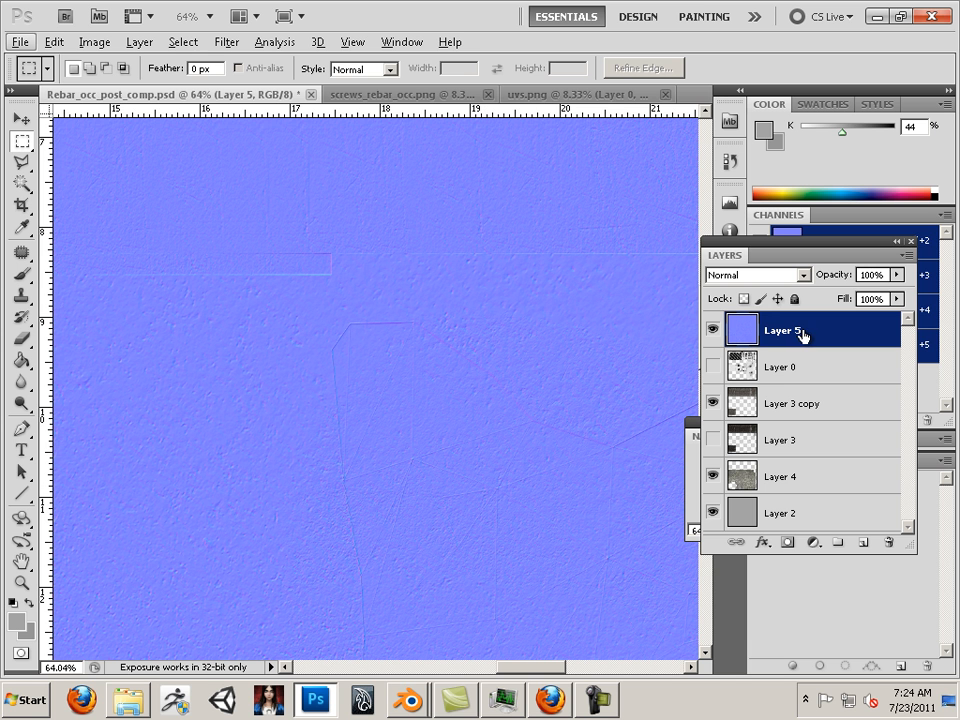
drag(800, 335, 886, 541)
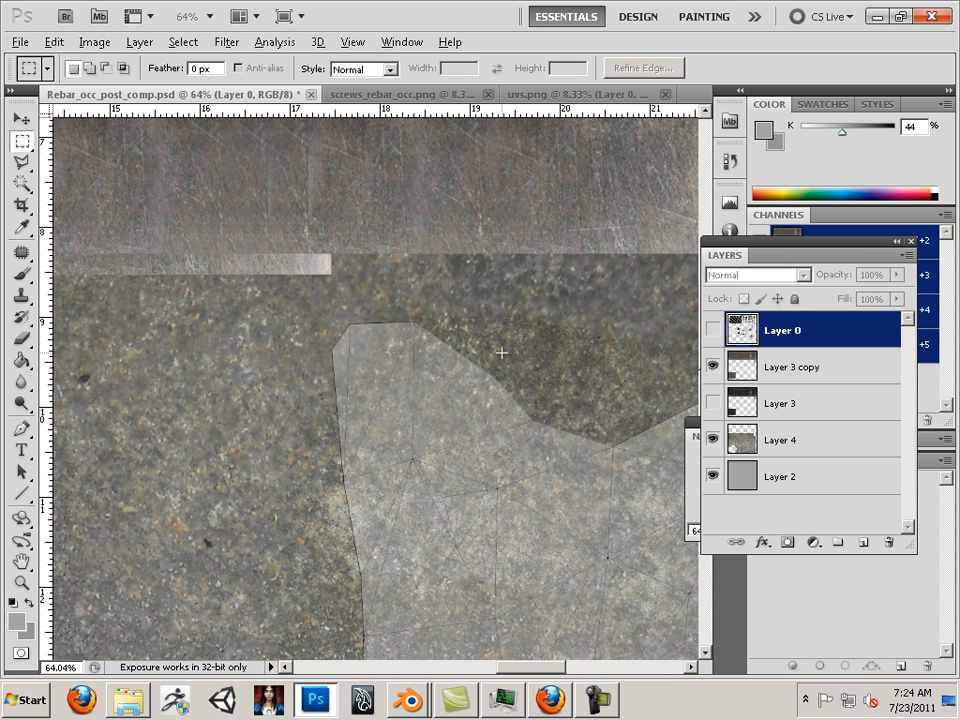
Compare the texture with Layer 0 and Layer 3 copy shown and hidden to examine the light wireframed patch.
key(alt)
click(711, 334)
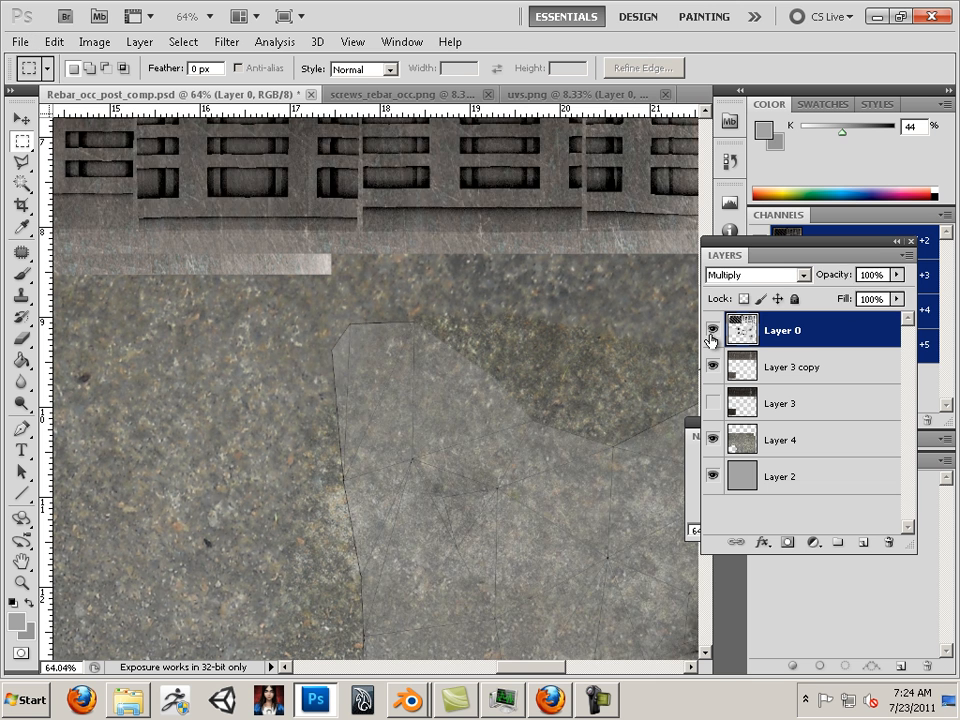
click(711, 334)
click(712, 363)
click(712, 364)
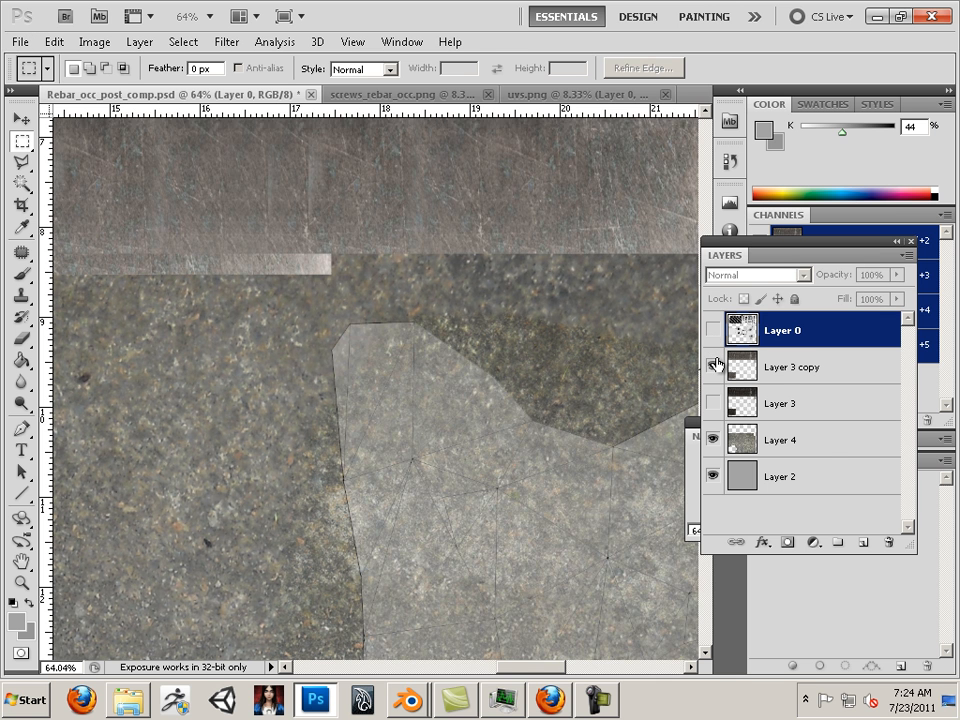
click(712, 364)
click(712, 364)
click(712, 364)
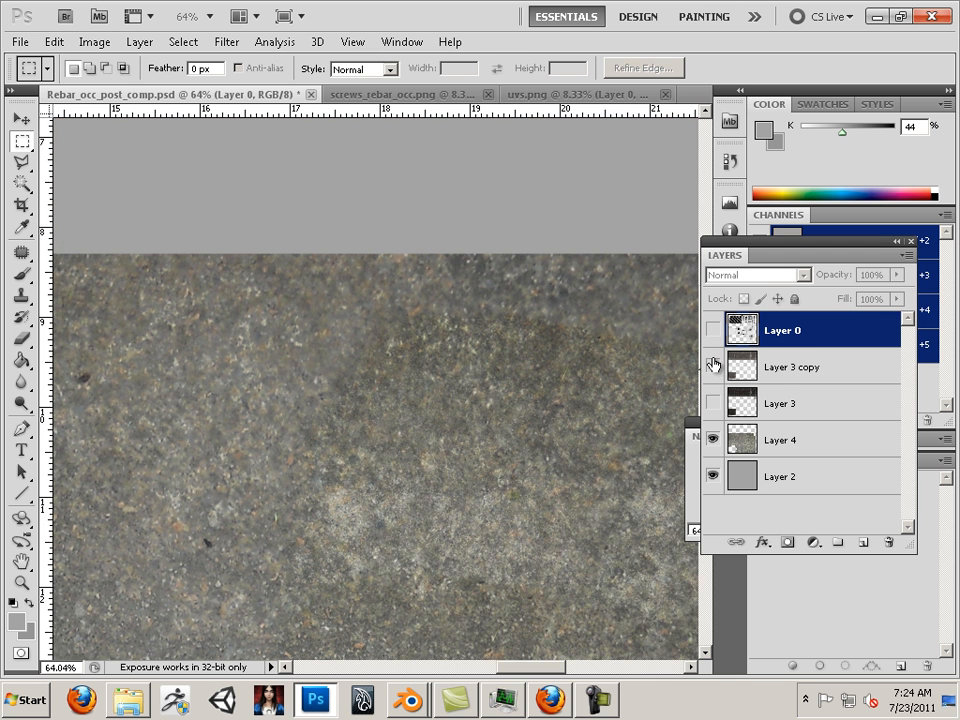
scroll(712, 363, down, 2)
scroll(712, 363, up, 2)
click(712, 364)
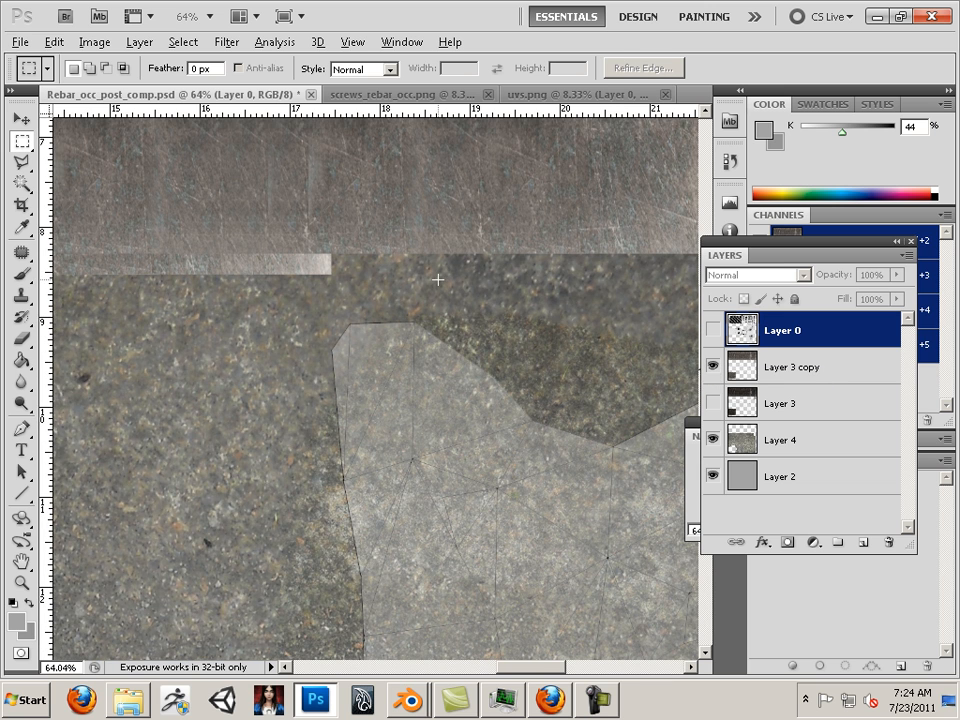
scroll(437, 280, down, 5)
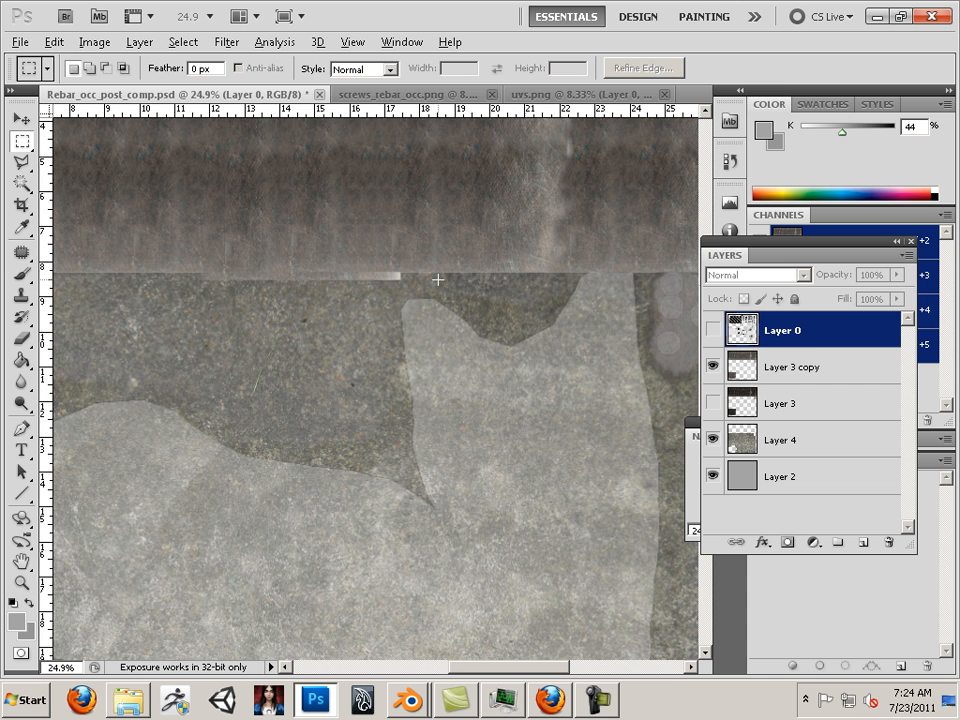
key(alt)
click(712, 368)
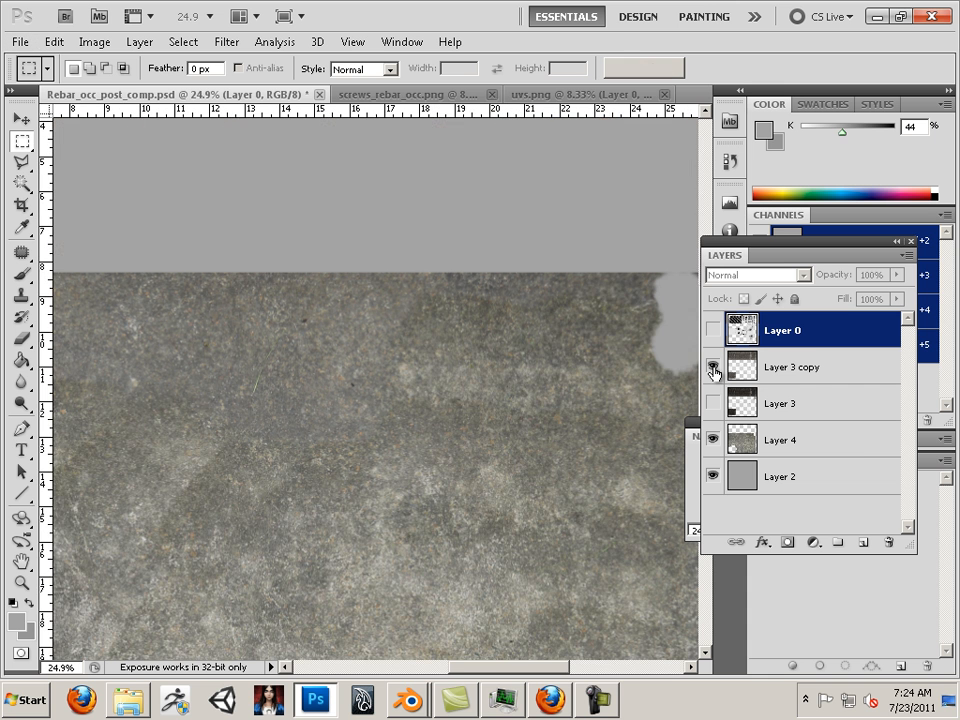
click(712, 368)
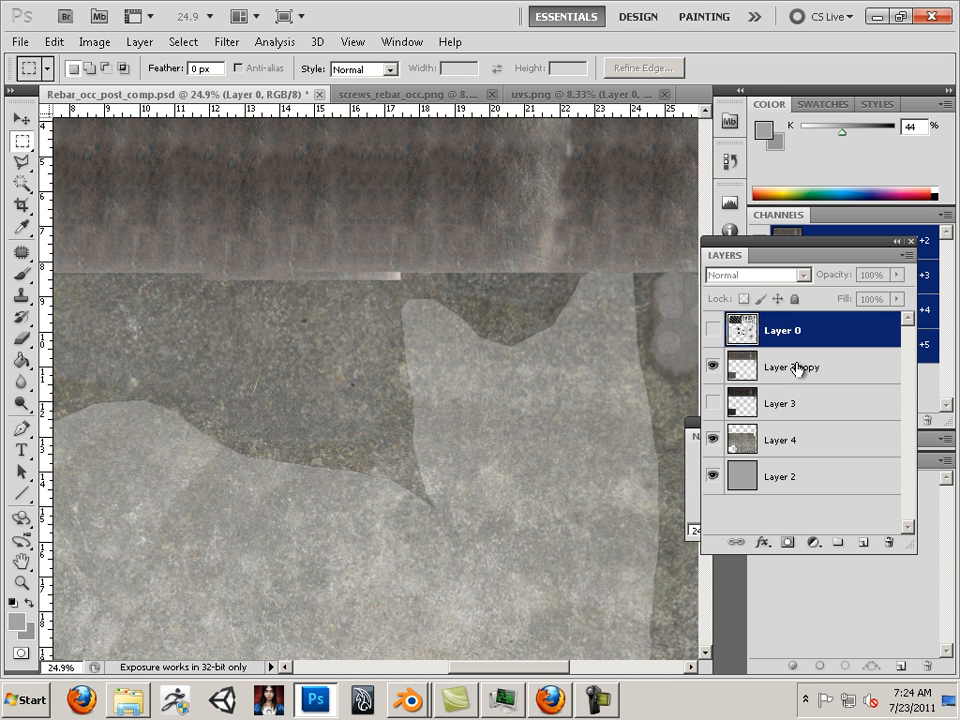
Erase the upper part of the light wireframed cement patch from Layer 3 copy with the Eraser at size 300.
click(795, 368)
click(712, 368)
click(712, 368)
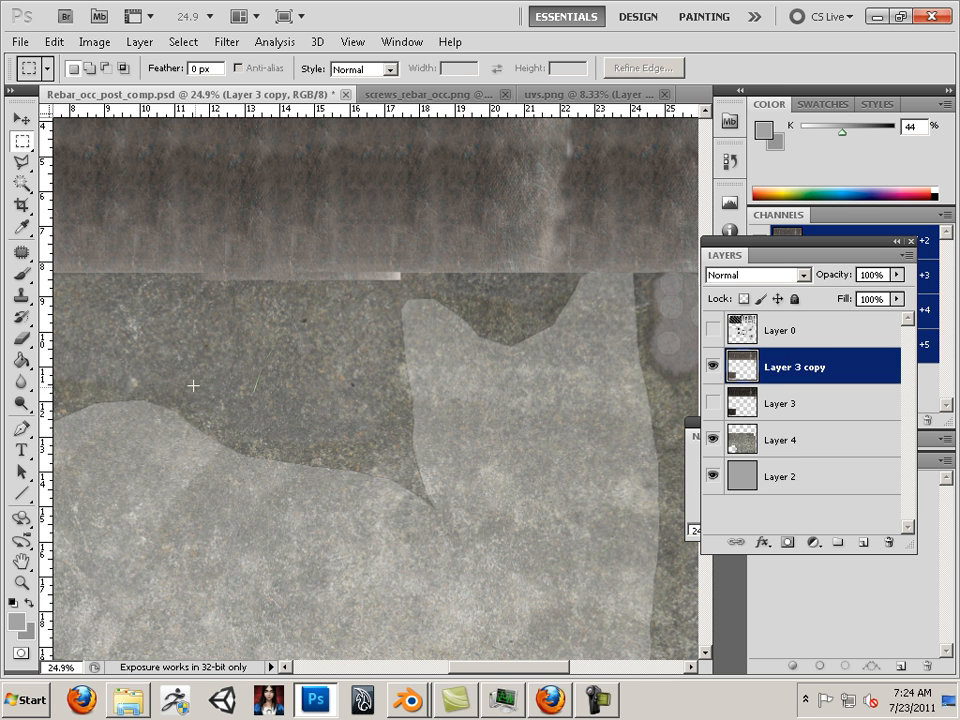
click(22, 340)
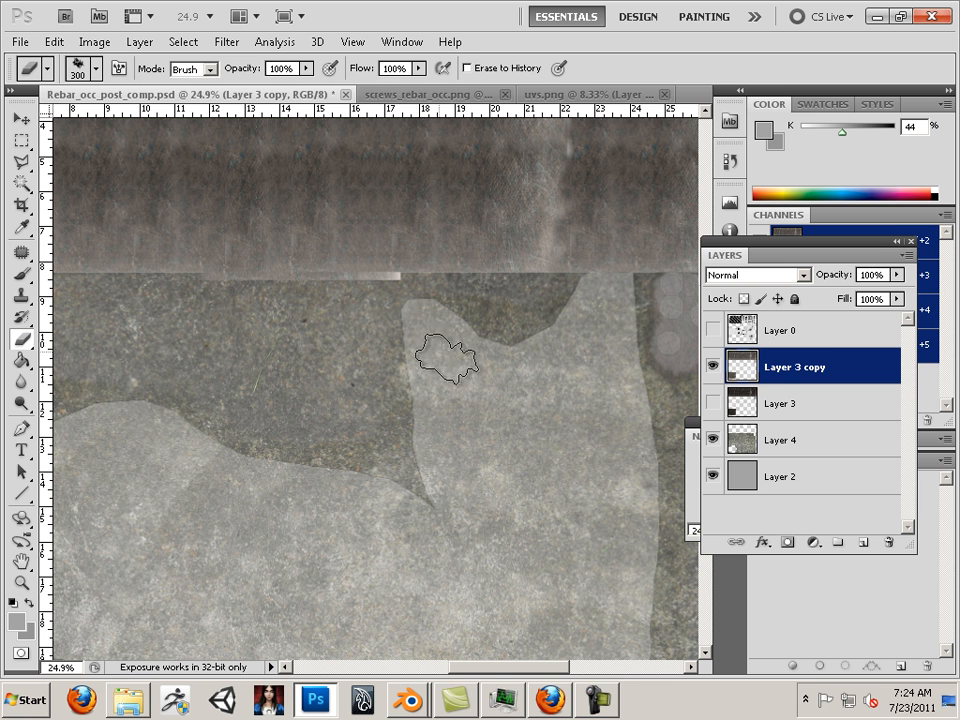
mouse_move(439, 358)
mouse_down()
mouse_move(446, 310)
mouse_move(415, 317)
mouse_move(525, 320)
mouse_move(542, 337)
mouse_move(575, 306)
mouse_move(620, 299)
mouse_move(656, 301)
mouse_move(668, 330)
mouse_up()
key(ctrl+z)
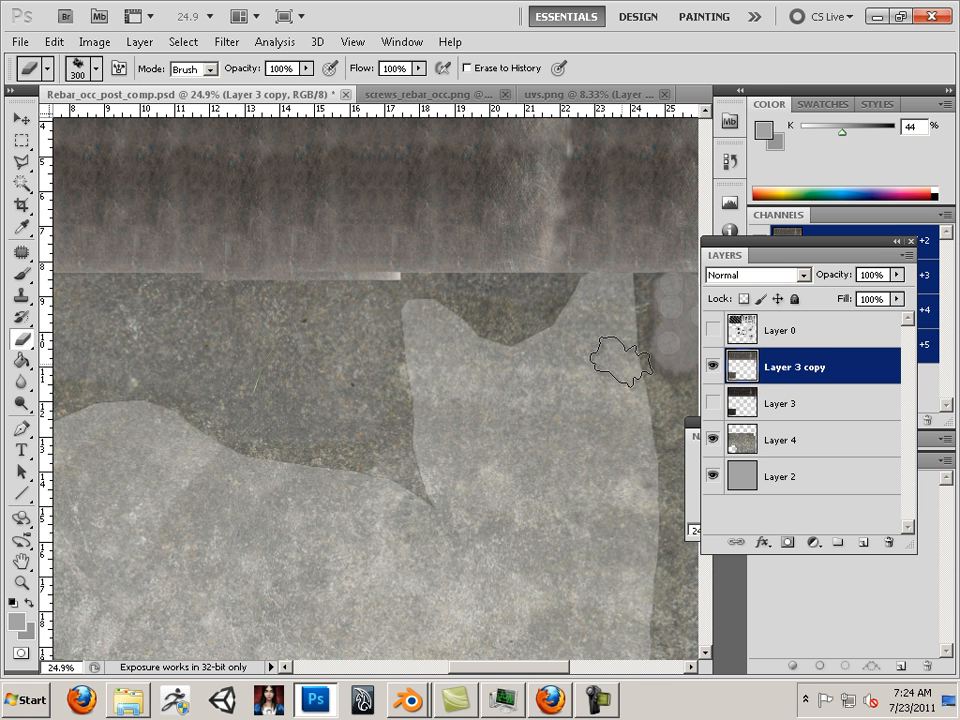
mouse_move(615, 379)
mouse_down()
mouse_move(600, 350)
mouse_move(616, 294)
mouse_move(569, 314)
mouse_move(614, 303)
mouse_move(603, 303)
mouse_move(598, 326)
mouse_move(626, 428)
mouse_move(608, 369)
mouse_move(587, 496)
mouse_move(533, 354)
mouse_move(585, 405)
mouse_move(487, 331)
mouse_move(384, 329)
mouse_move(413, 472)
mouse_move(525, 527)
mouse_move(397, 410)
mouse_up()
key(ctrl+z)
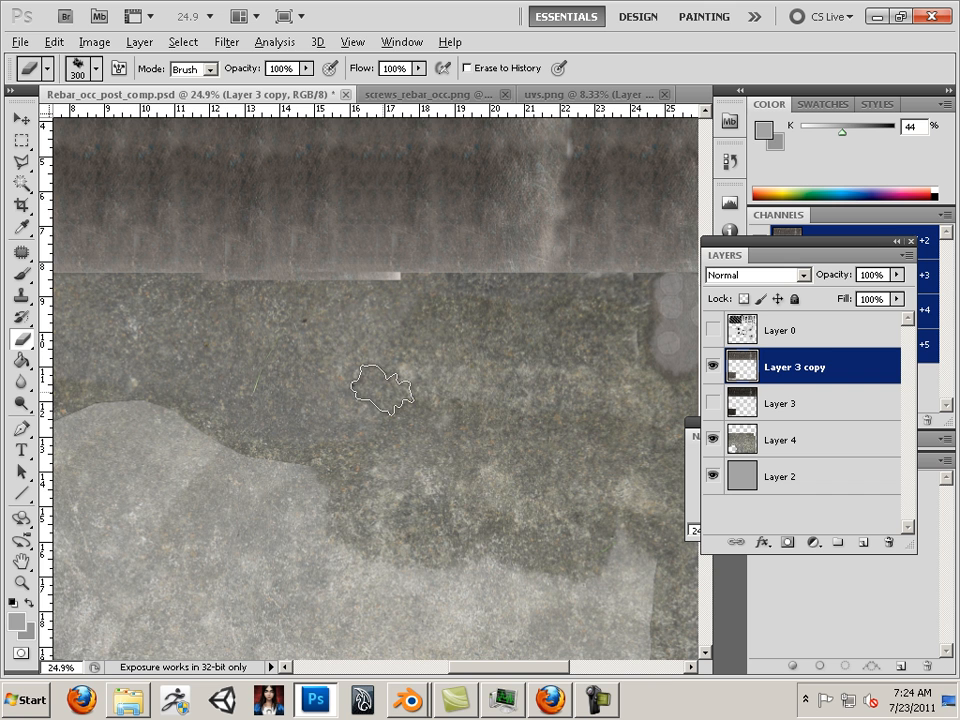
Erase the light patch on the right half of the cement area from Layer 3 copy with the Eraser at size 250.
scroll(338, 375, down, 3)
scroll(333, 342, down, 2)
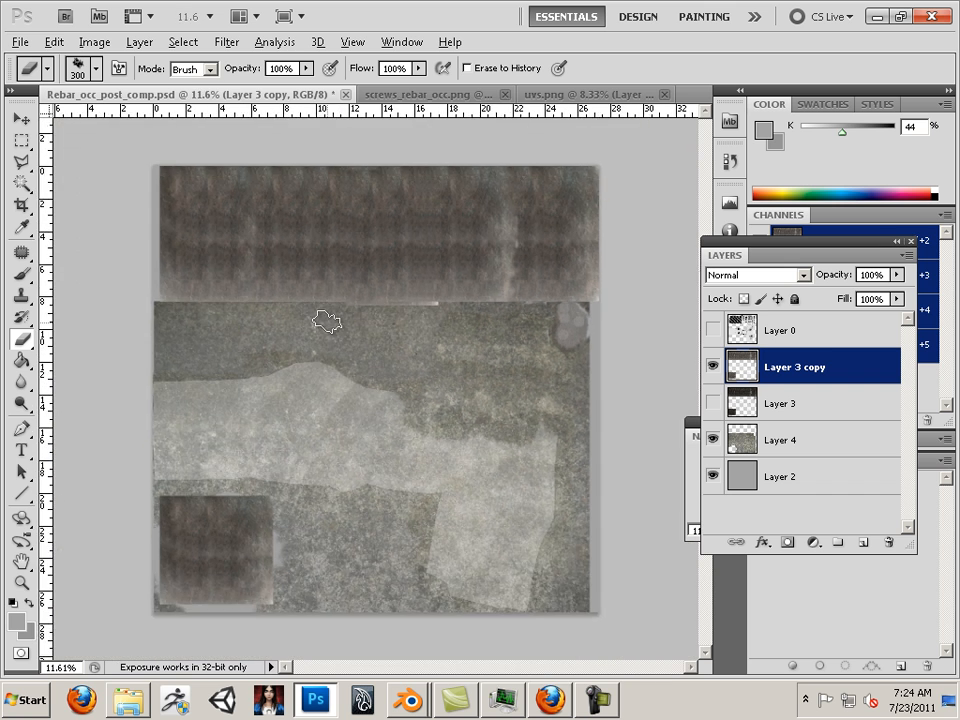
key(bracketright)
key(bracketright)
key(bracketright)
key(bracketright)
key(bracketright)
key(bracketright)
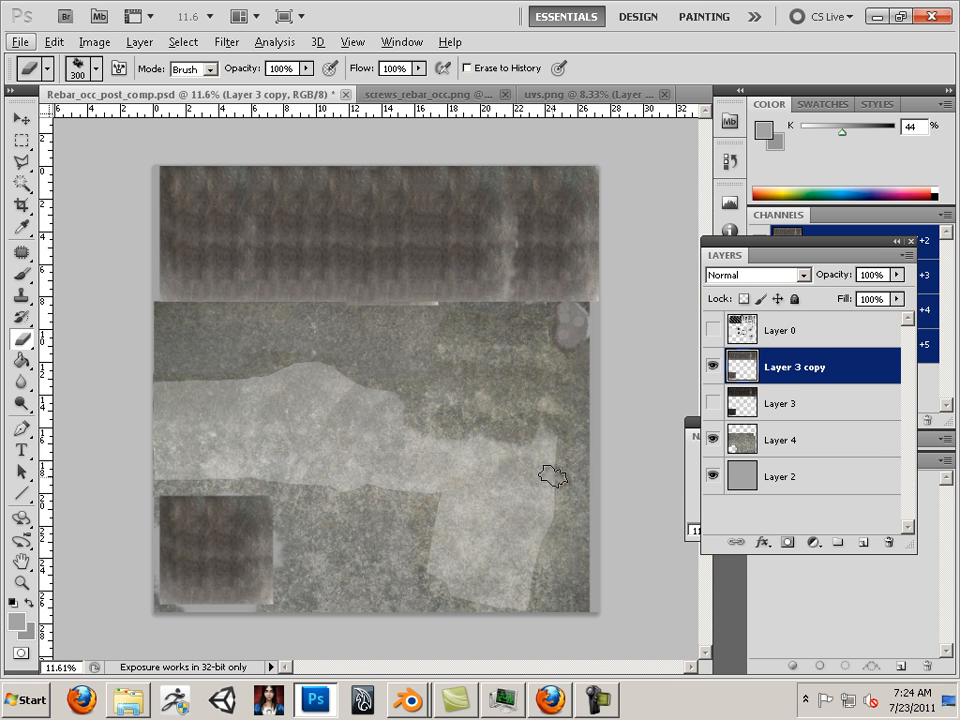
key(bracketleft)
mouse_move(549, 449)
mouse_down()
mouse_move(500, 509)
mouse_move(457, 504)
mouse_move(429, 486)
mouse_move(449, 480)
mouse_up()
Erase the remaining light patch on the left half of the cement area from Layer 3 copy.
key(bracketleft)
key(bracketleft)
key(bracketleft)
key(bracketleft)
key(bracketleft)
key(bracketleft)
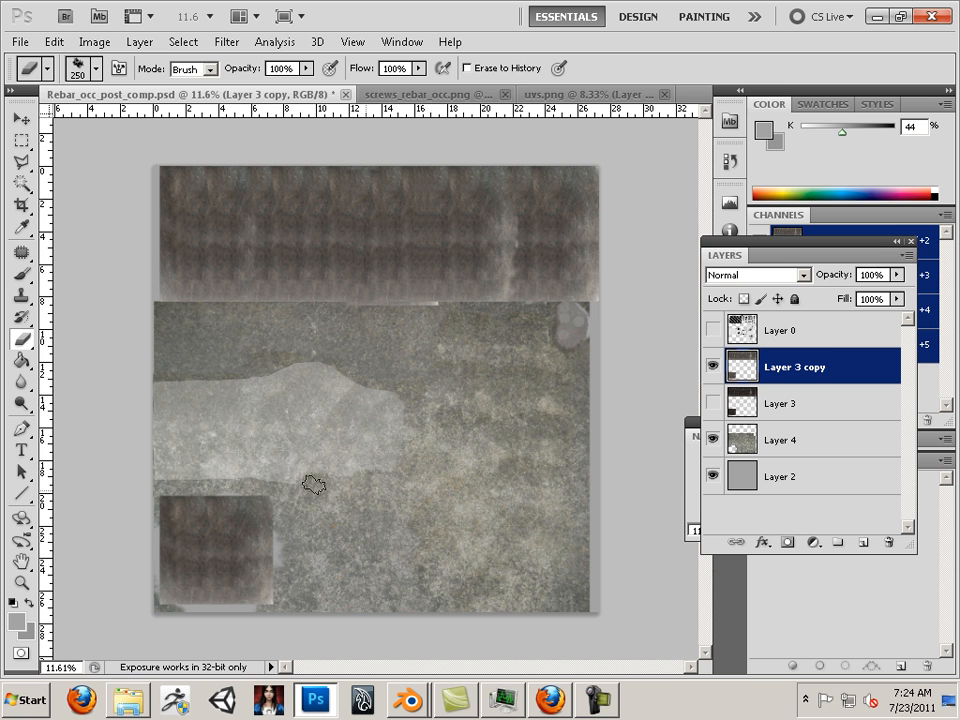
mouse_move(130, 468)
mouse_down()
mouse_move(325, 407)
mouse_move(292, 413)
mouse_move(403, 427)
mouse_move(387, 454)
mouse_move(399, 459)
mouse_move(355, 363)
mouse_move(312, 391)
mouse_move(354, 379)
mouse_move(278, 382)
mouse_move(288, 367)
mouse_move(142, 393)
mouse_move(185, 379)
mouse_move(258, 385)
mouse_up()
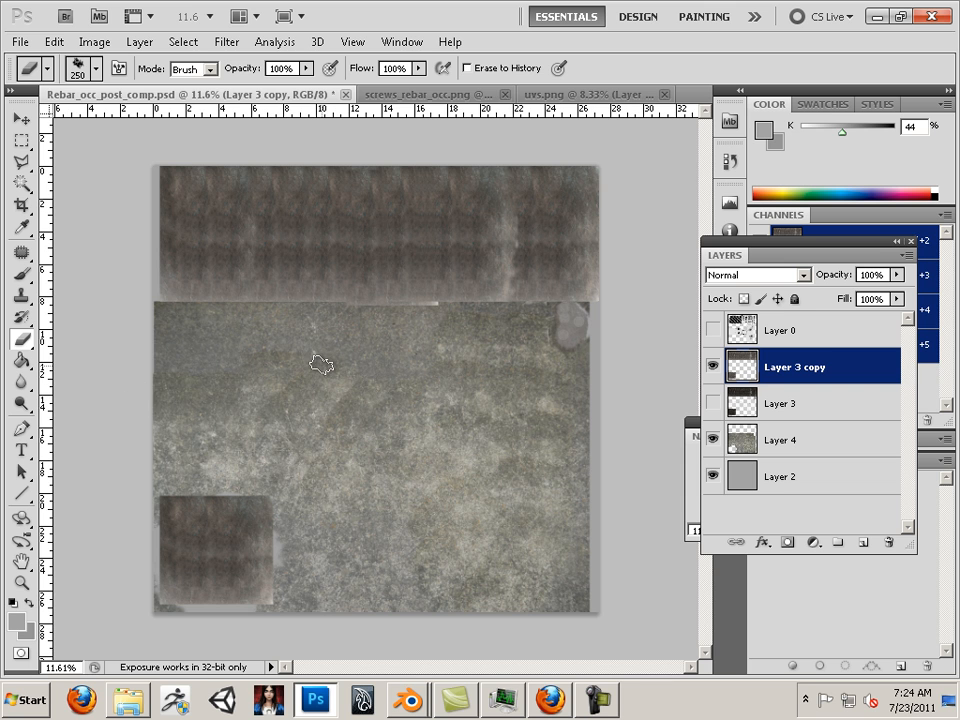
Clone sampled rusty metal over the uppermost wireframe circle in the grey patch beside the cement using the Clone Stamp.
scroll(381, 326, up, 5)
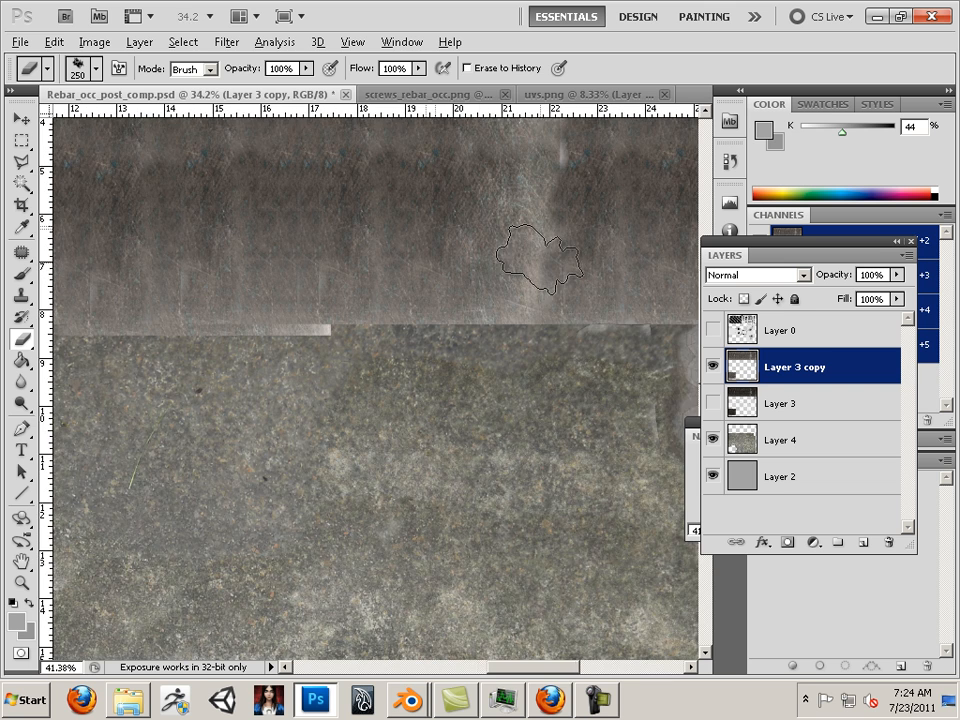
scroll(540, 258, up, 1)
scroll(546, 268, up, 1)
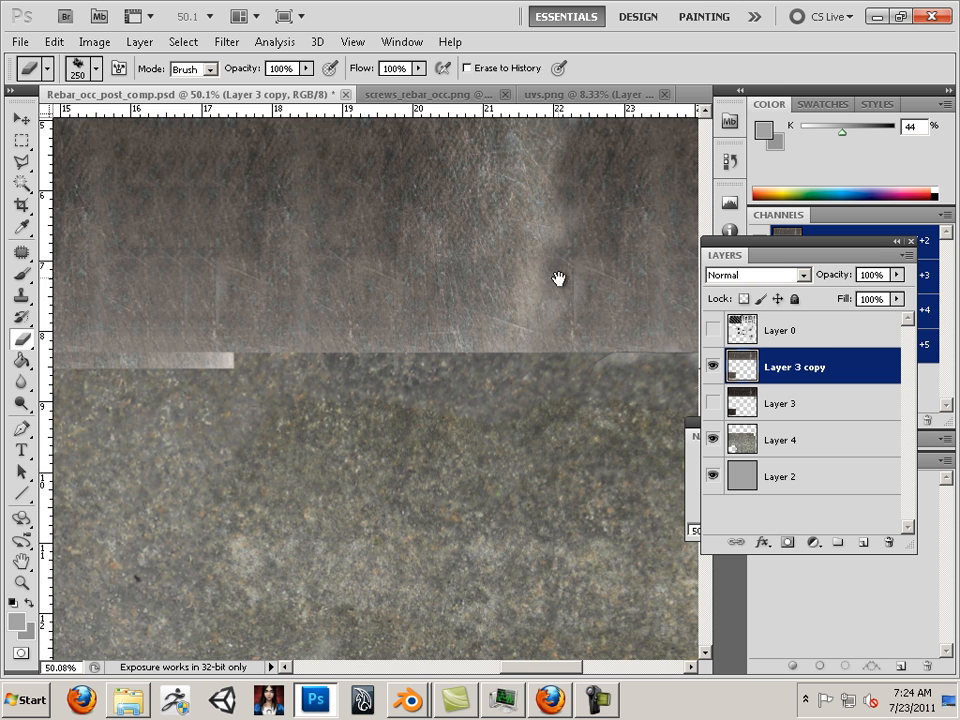
drag(557, 278, 324, 390)
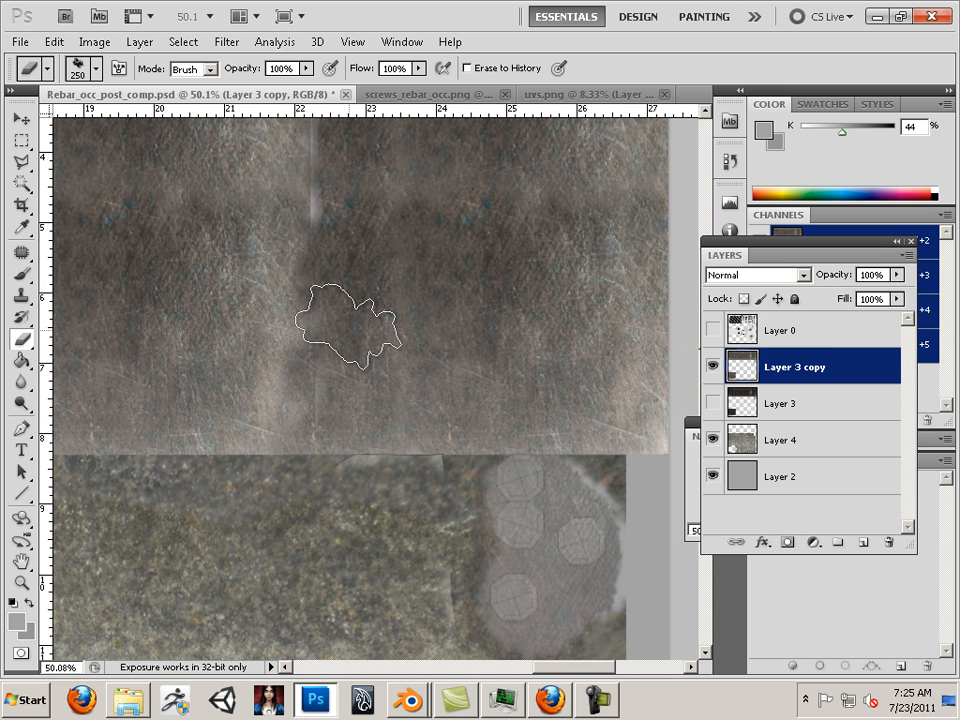
key(bracketleft)
key(bracketleft)
key(bracketleft)
key(bracketleft)
key(bracketleft)
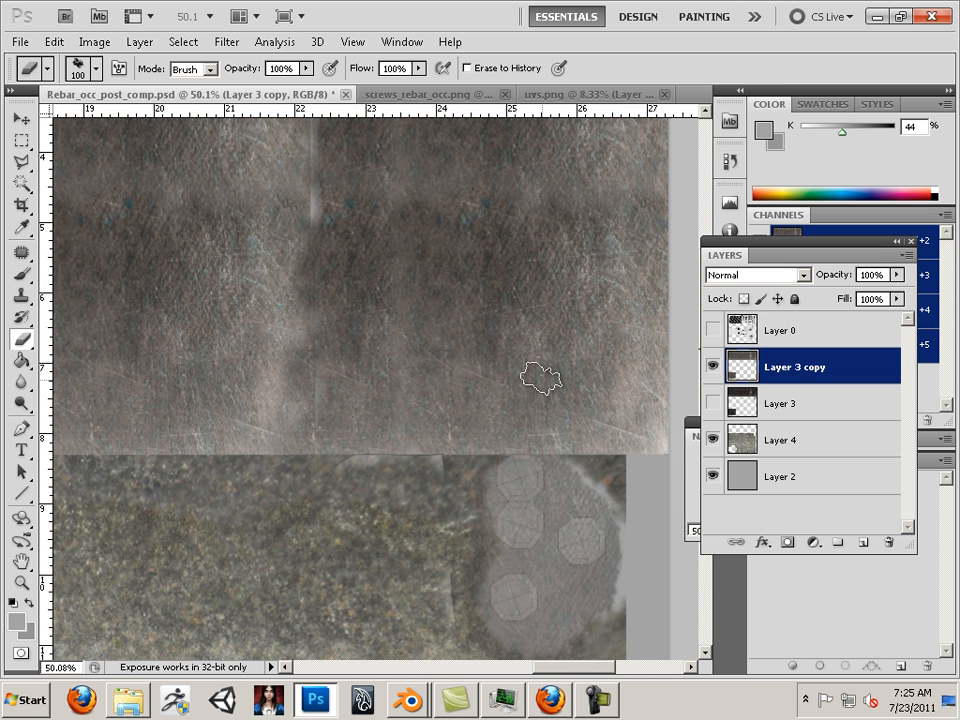
click(17, 298)
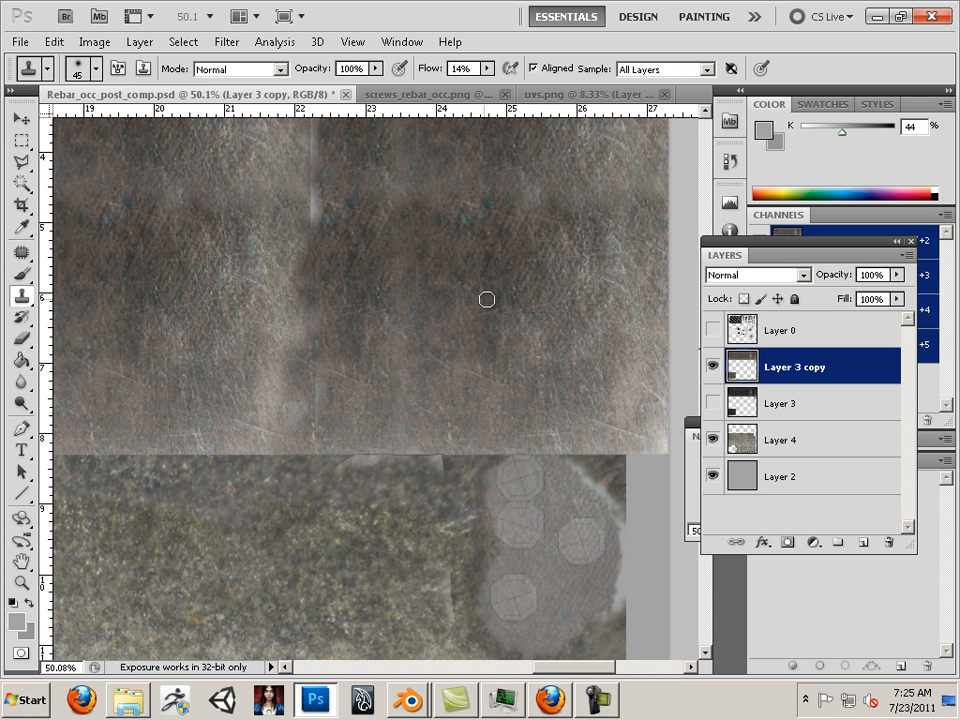
alt+click(531, 380)
mouse_move(536, 478)
mouse_down()
mouse_move(531, 463)
mouse_move(543, 471)
mouse_up()
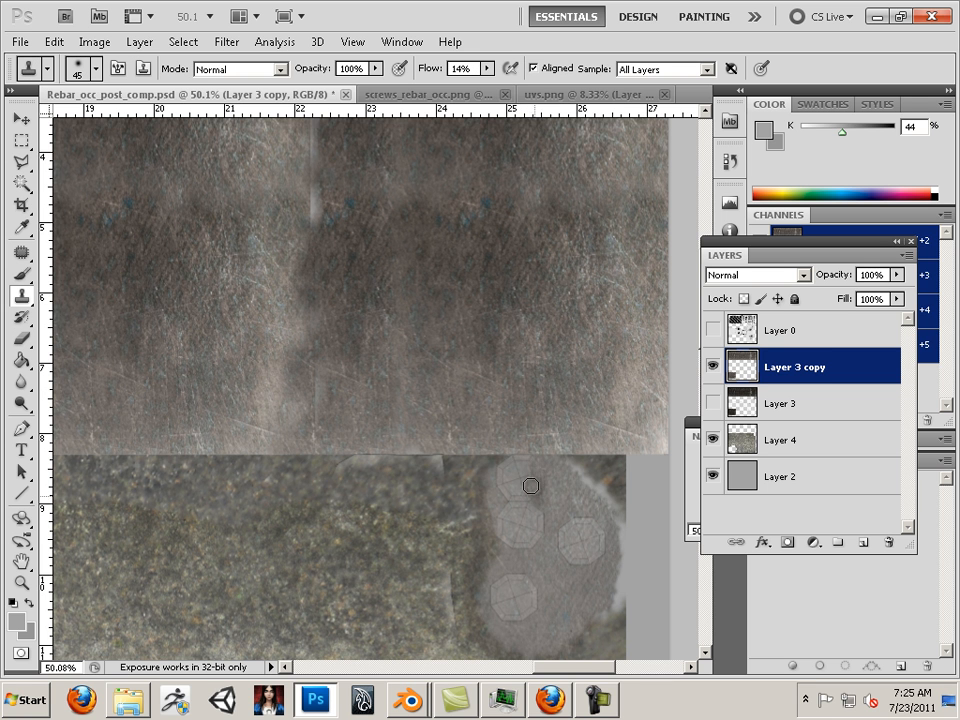
Set the Clone Stamp flow to 100% and clone metal texture over the remaining wireframe circles in the grey patch.
click(489, 69)
drag(489, 85, 574, 85)
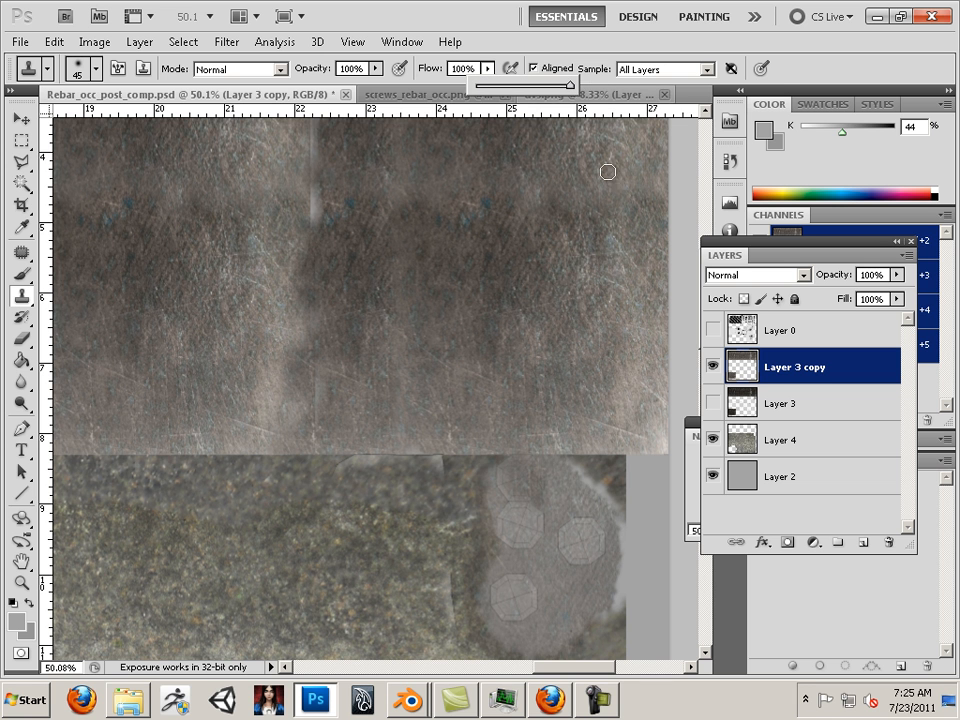
alt+click(538, 389)
mouse_move(523, 487)
mouse_down()
mouse_move(537, 534)
mouse_move(537, 509)
mouse_move(523, 557)
mouse_move(510, 550)
mouse_move(489, 461)
mouse_up()
click(575, 541)
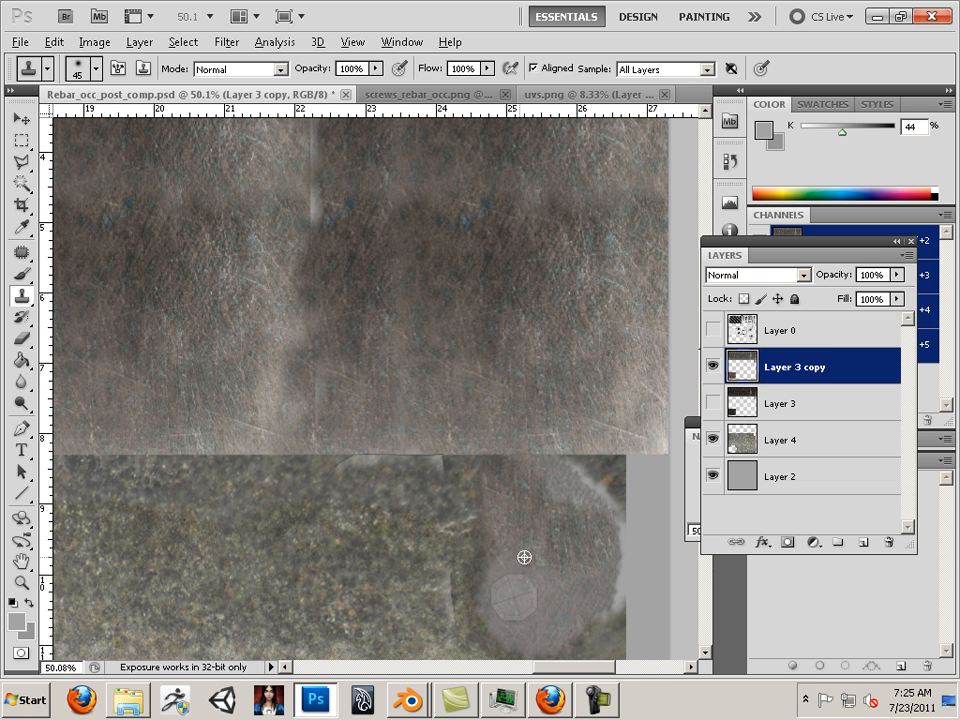
alt+click(505, 422)
mouse_move(531, 574)
mouse_down()
mouse_move(502, 622)
mouse_move(496, 615)
mouse_move(508, 586)
mouse_move(533, 580)
mouse_move(535, 632)
mouse_move(552, 619)
mouse_move(568, 572)
mouse_up()
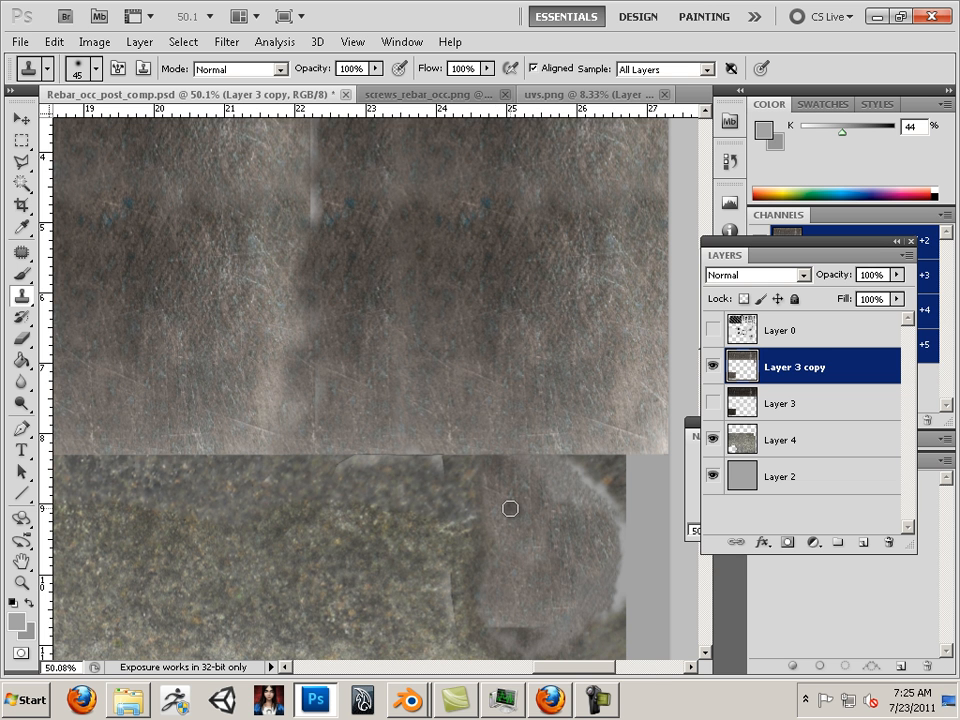
Copy the whole cleaned canvas merged, paste it as a new layer and place that layer above Layer 0.
scroll(521, 437, down, 5)
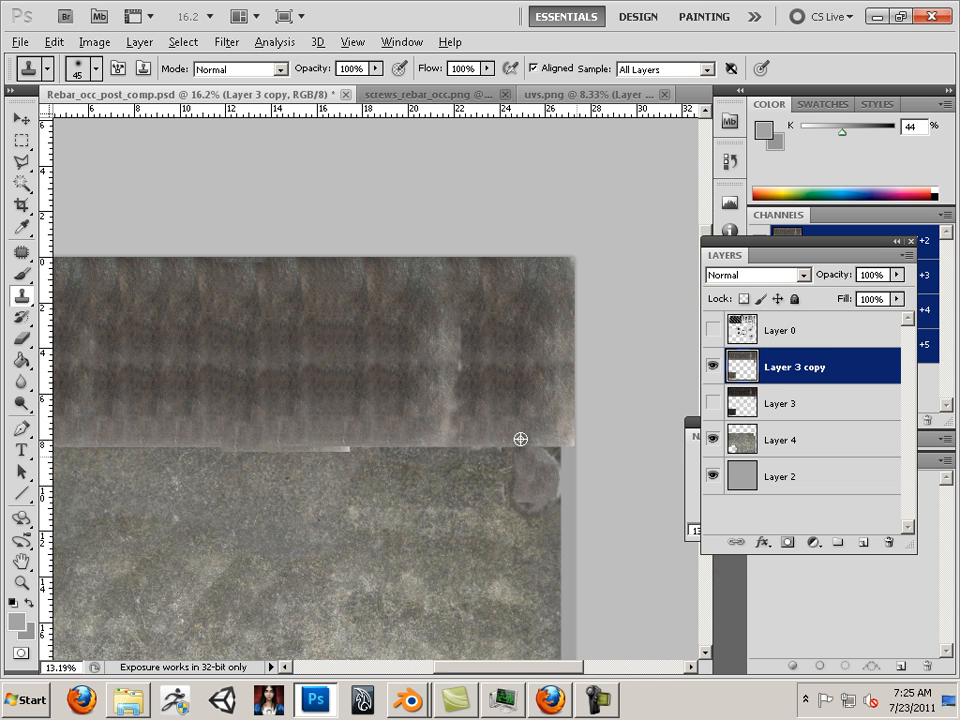
scroll(519, 439, down, 2)
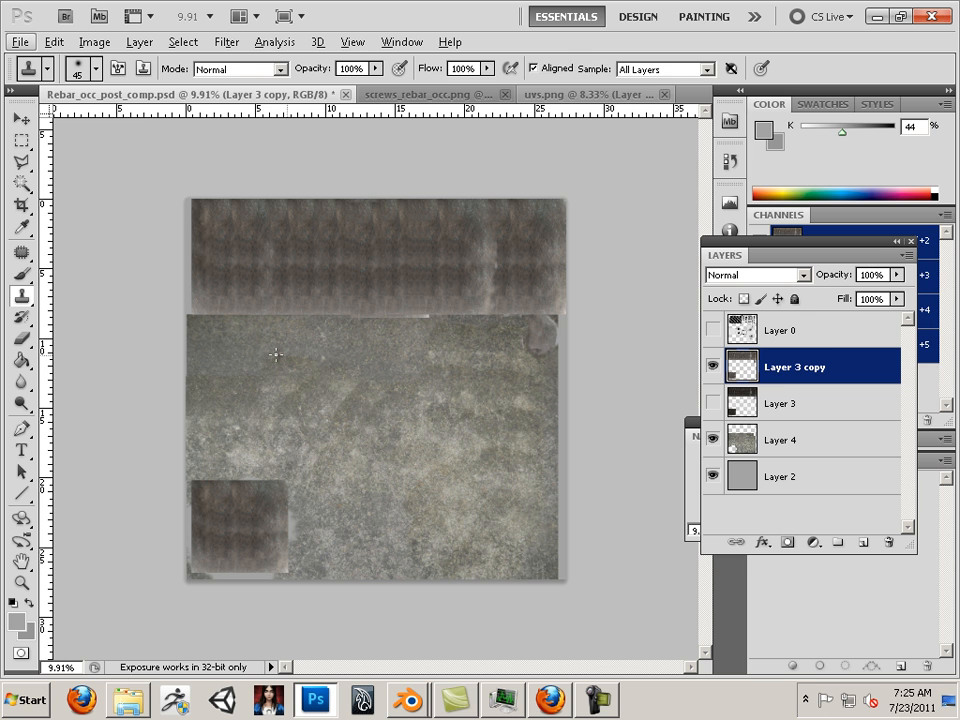
click(21, 140)
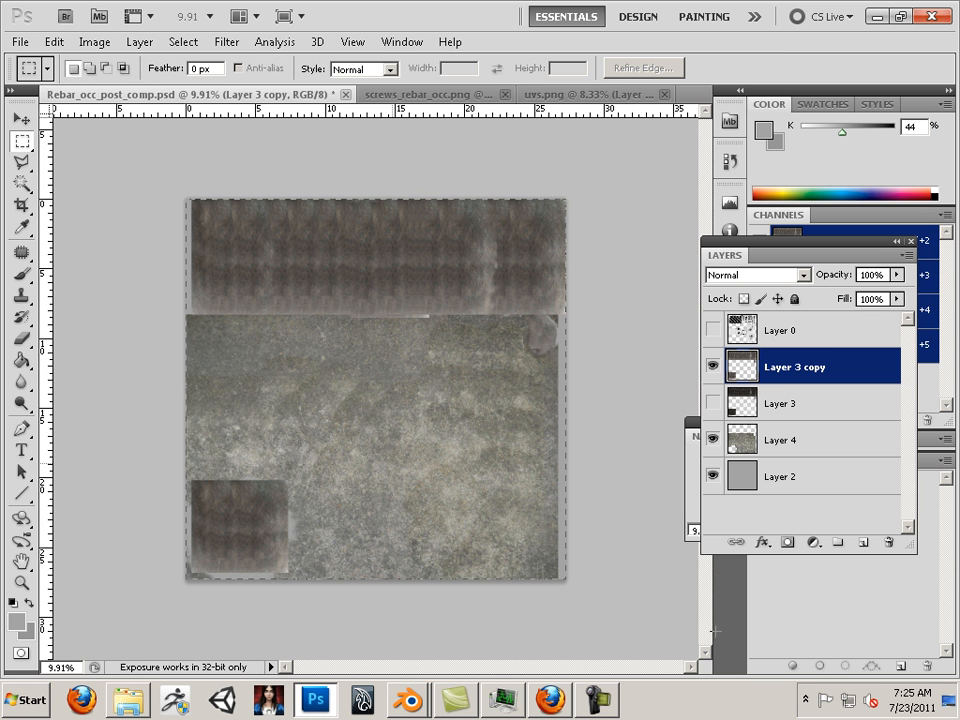
key(ctrl+a)
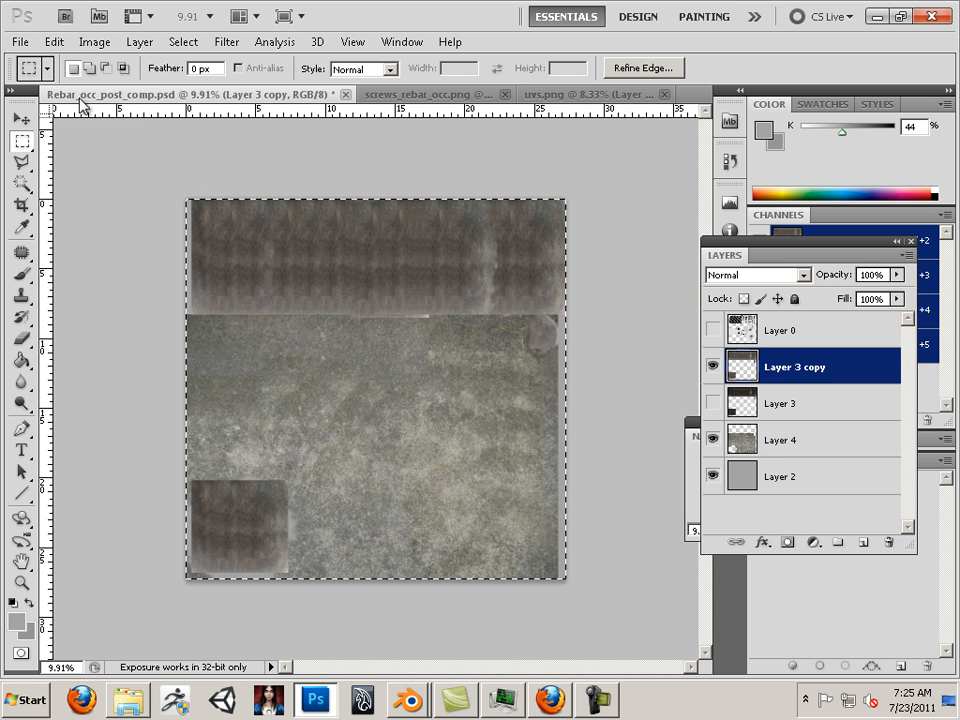
click(51, 44)
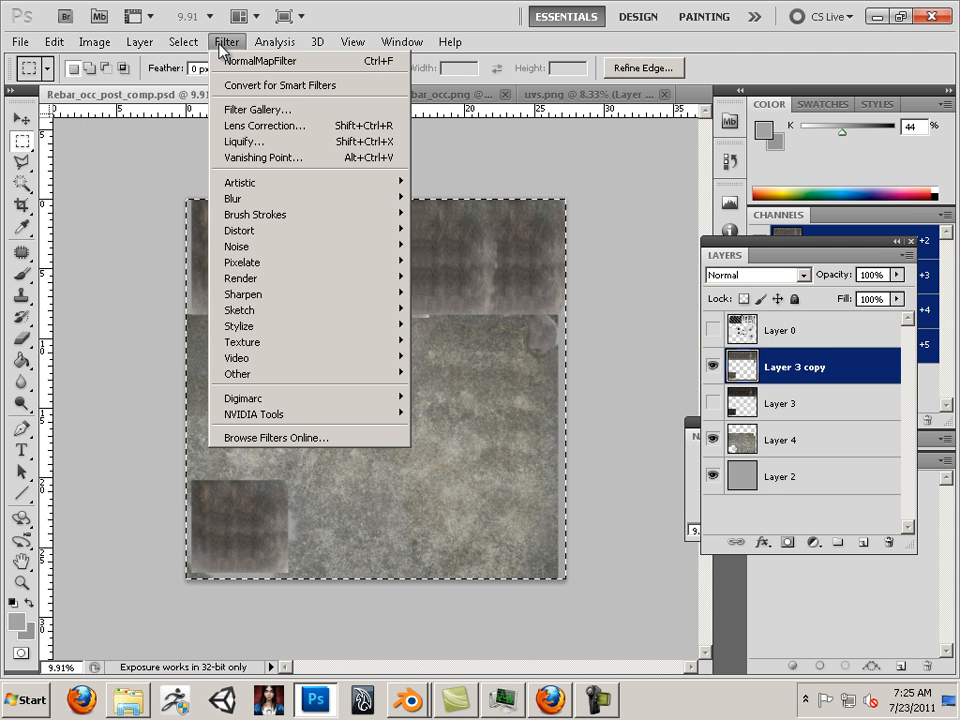
mouse_move(203, 48)
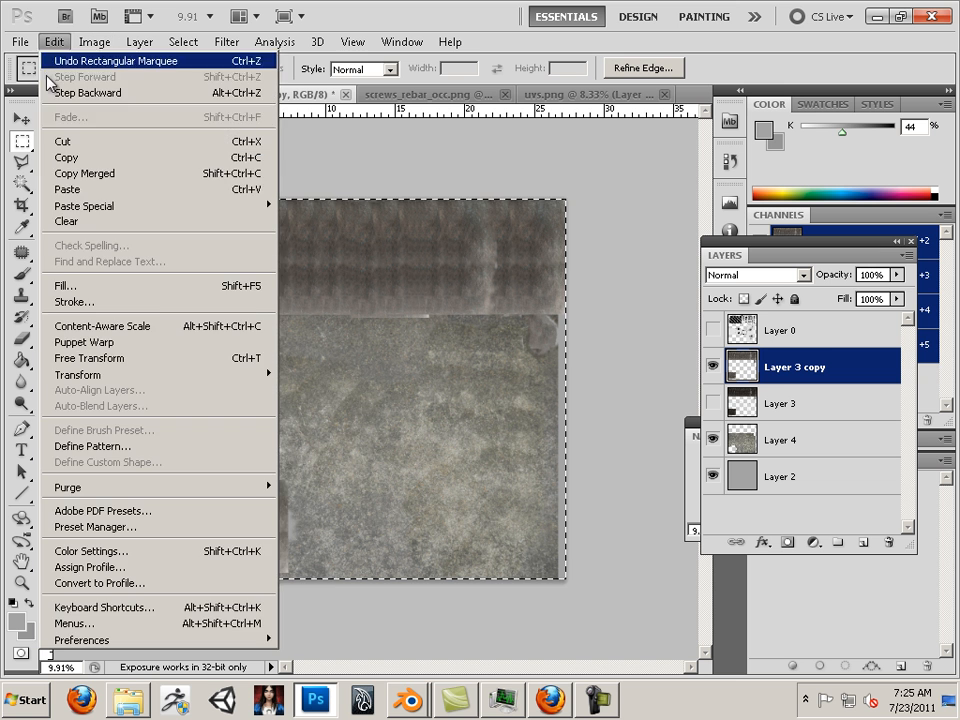
click(78, 172)
click(57, 42)
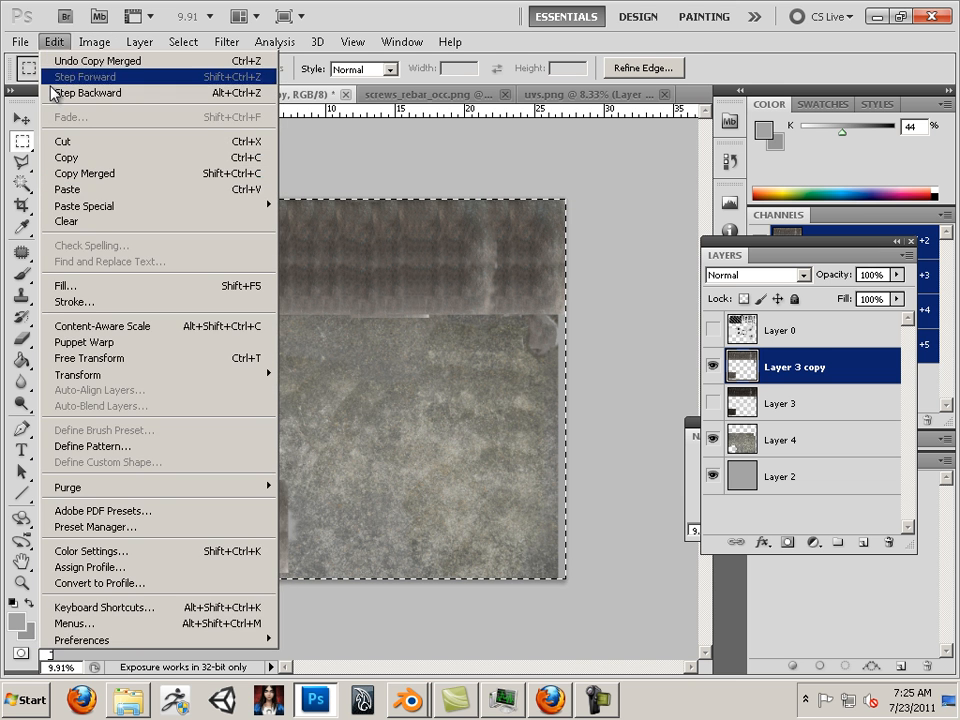
click(86, 190)
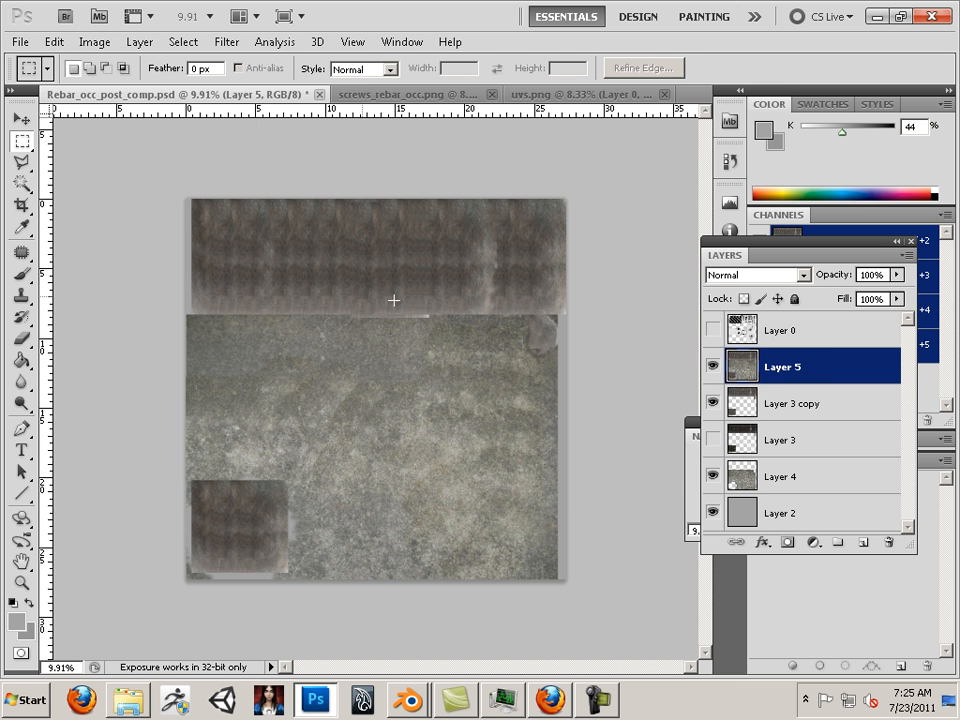
drag(784, 372, 789, 338)
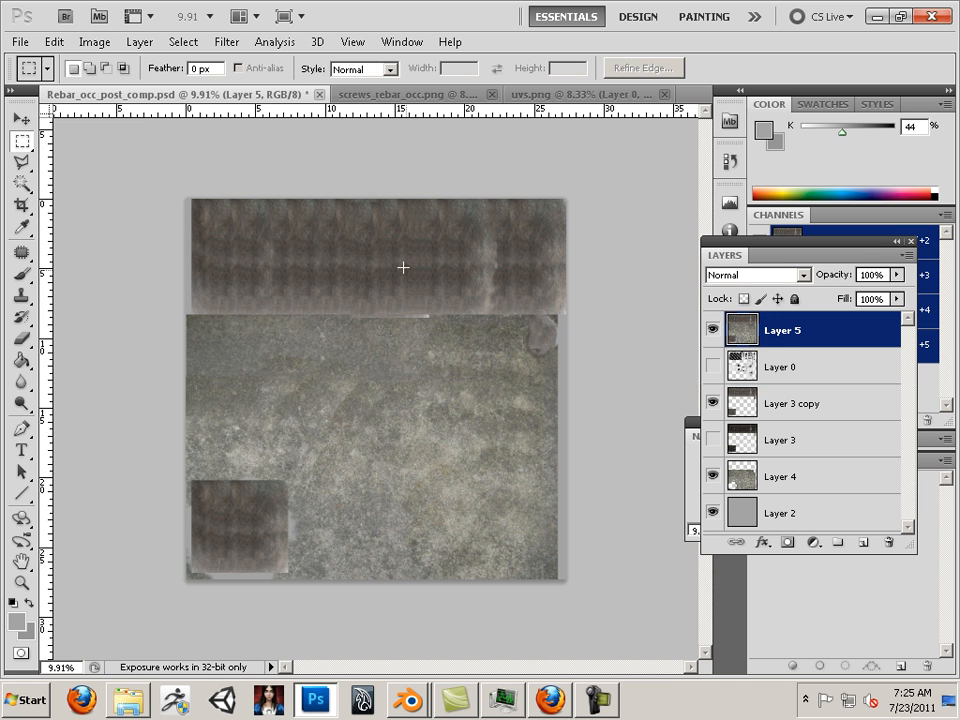
Apply the NVIDIA NormalMapFilter to Layer 5 with scale 4 and Using Multiple Layers enabled.
click(228, 42)
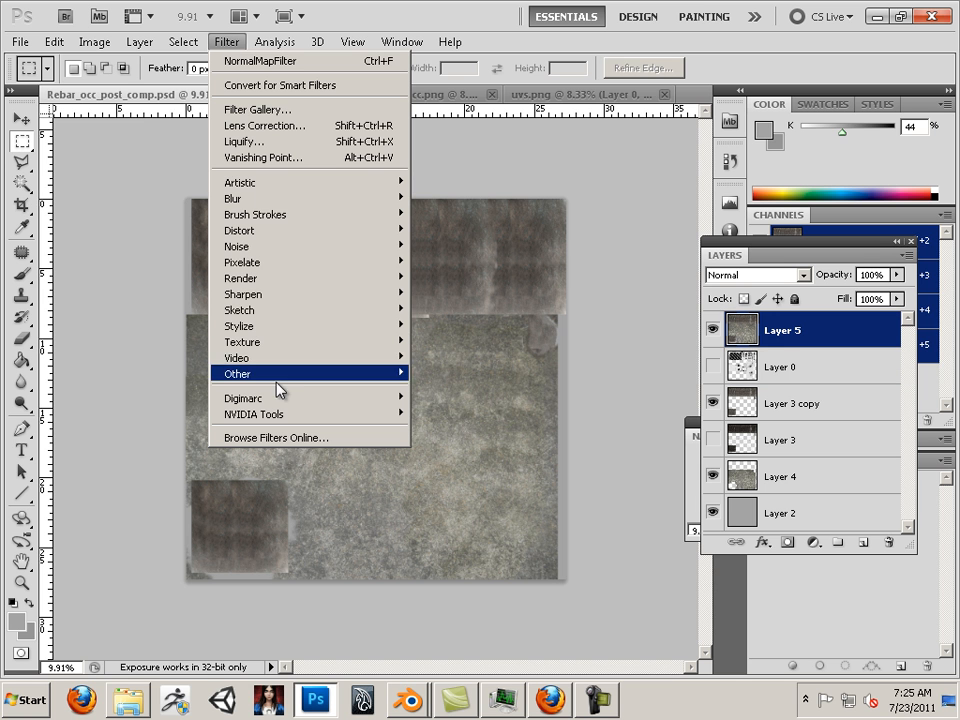
mouse_move(386, 415)
click(455, 410)
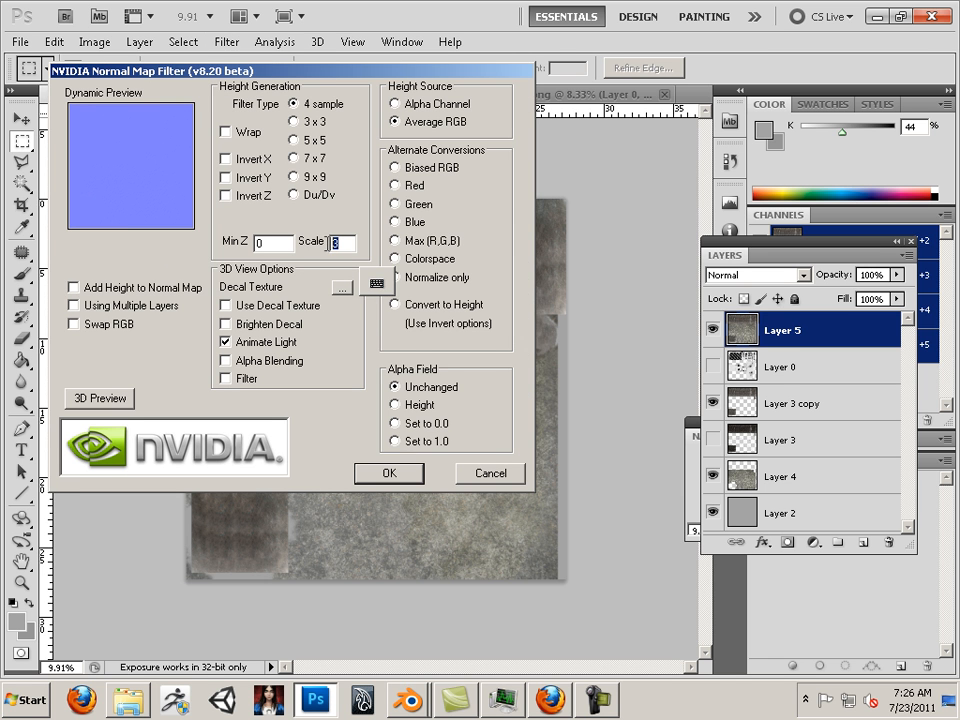
text(4)
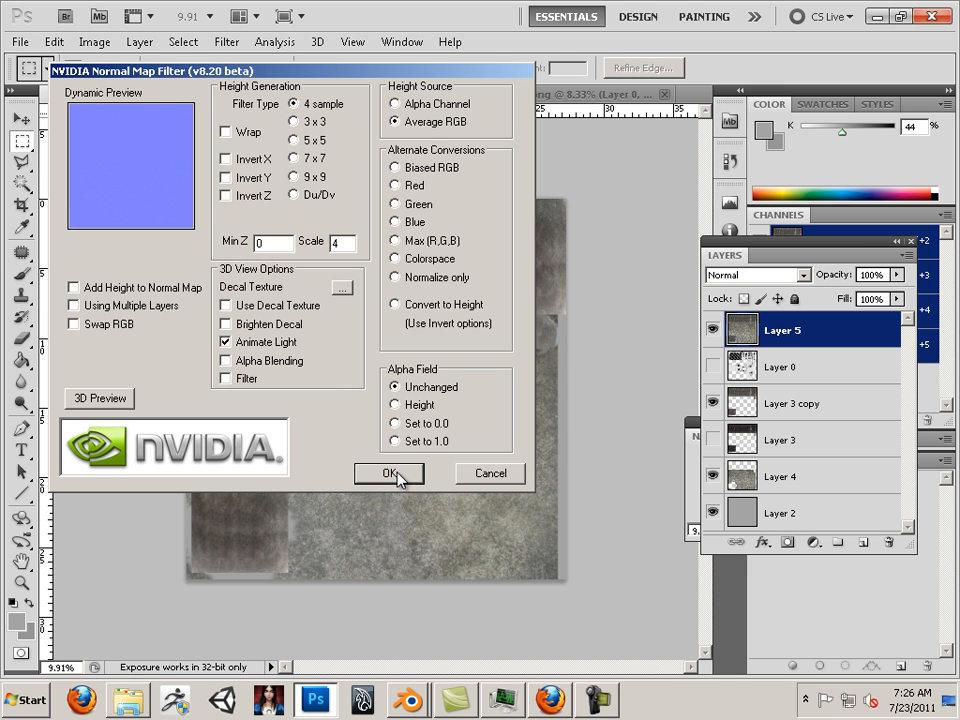
click(75, 306)
click(395, 474)
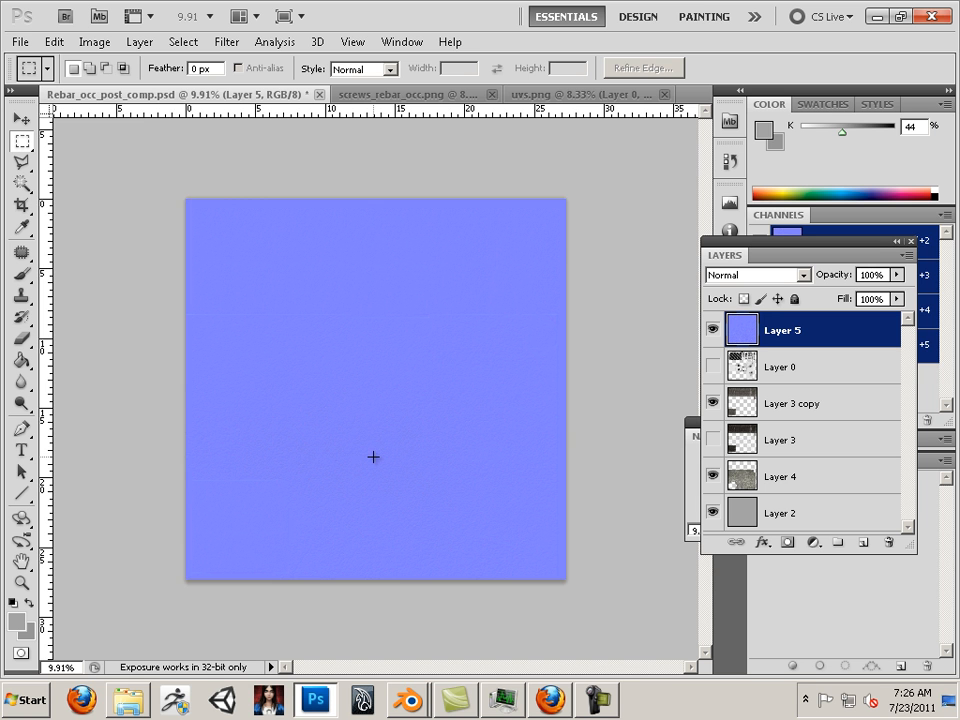
Check the generated normal map up close and copy the entire contents of Layer 5.
scroll(365, 448, up, 2)
scroll(365, 448, up, 1)
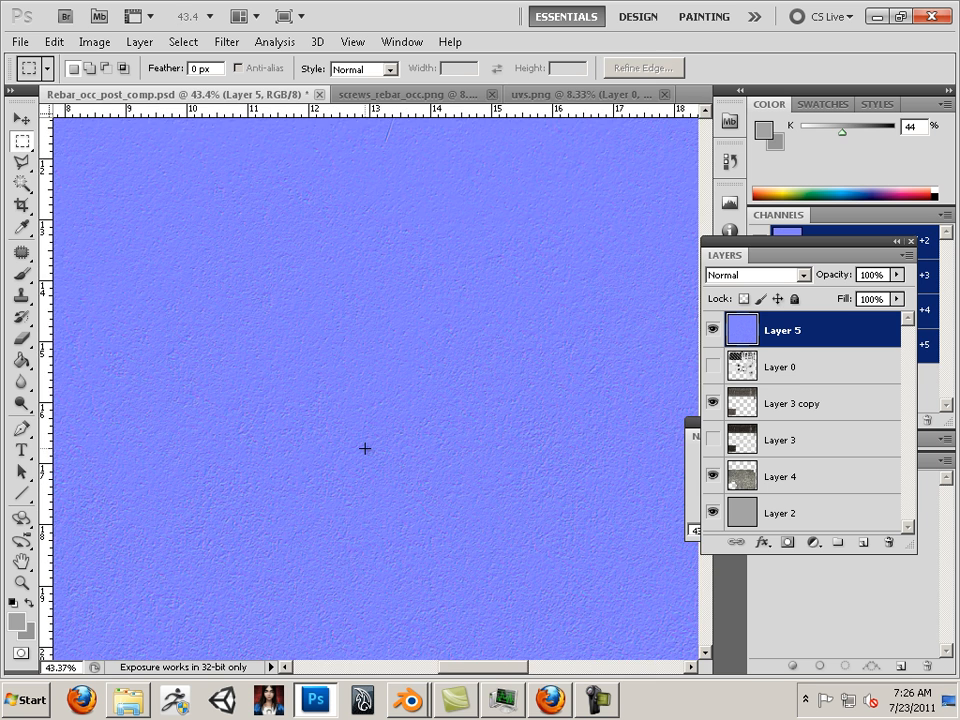
scroll(365, 448, down, 5)
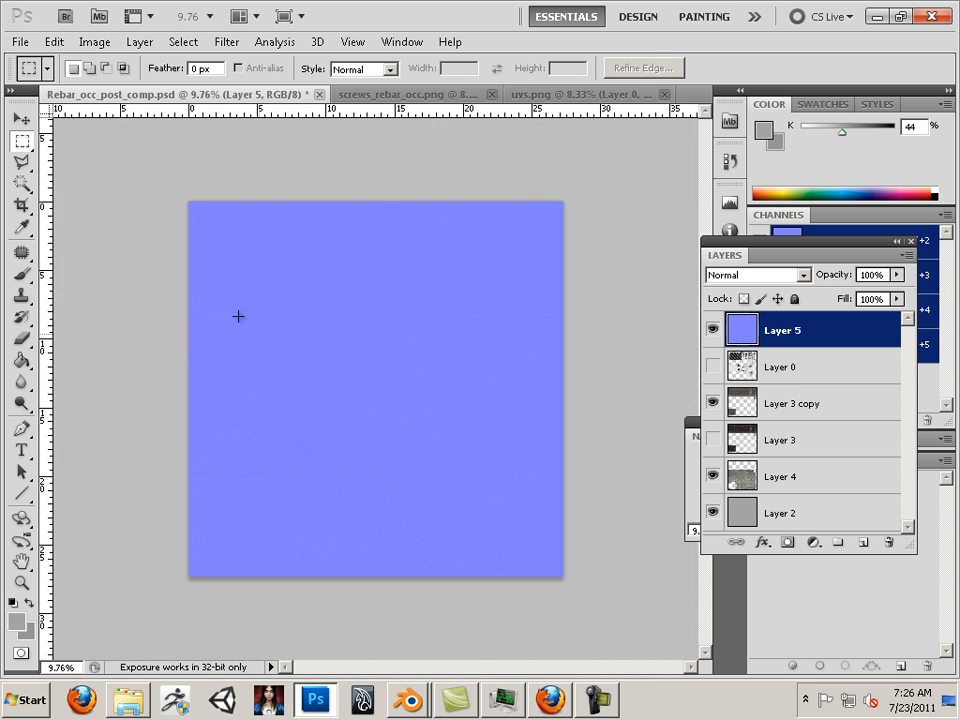
key(ctrl+a)
click(57, 47)
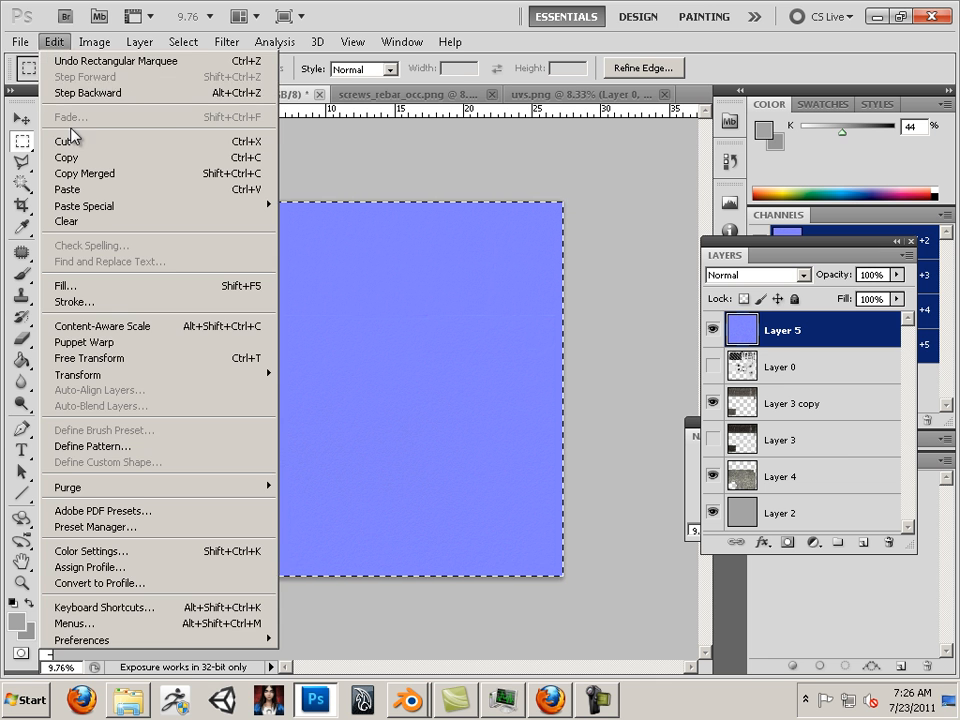
click(62, 156)
Open cement_nm_post_comp.psd from the Damaged cement folder and paste the copied normal map as a new layer above the others.
click(24, 45)
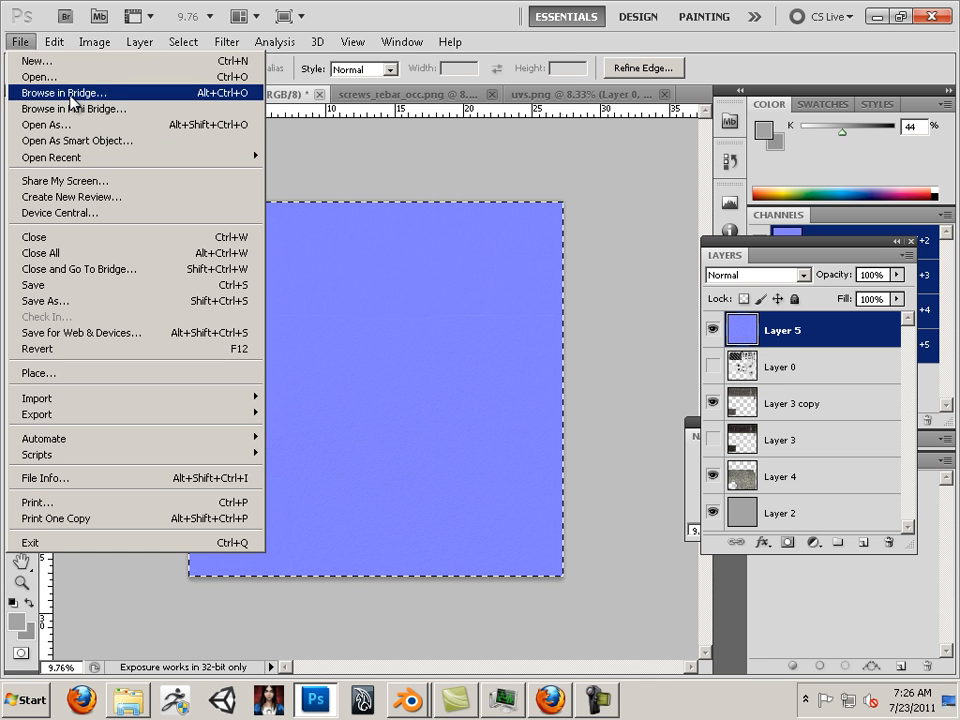
click(55, 76)
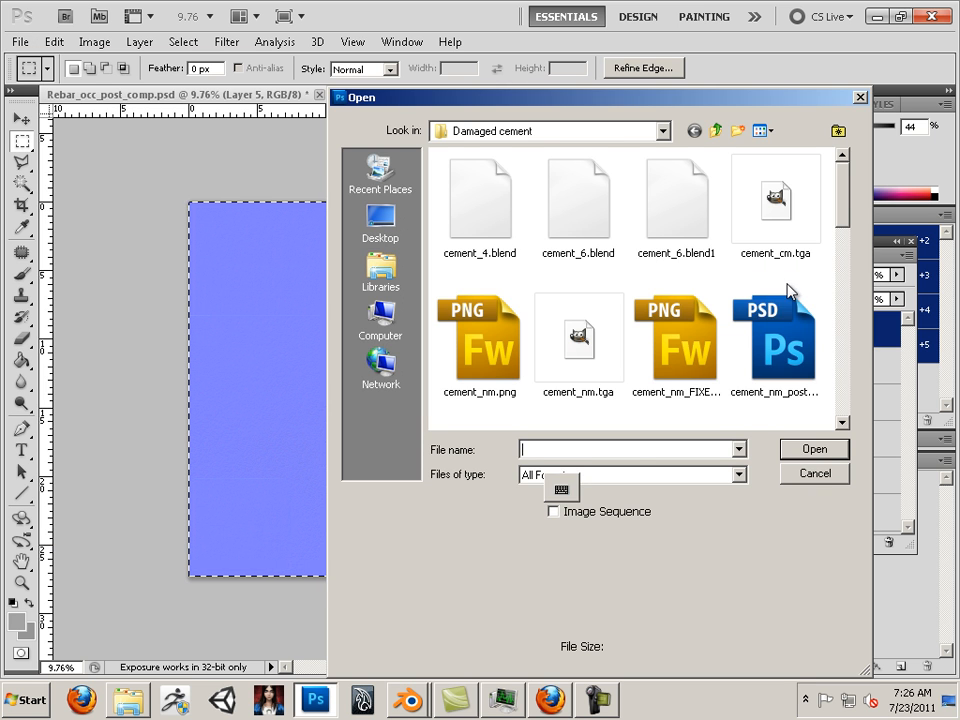
click(792, 340)
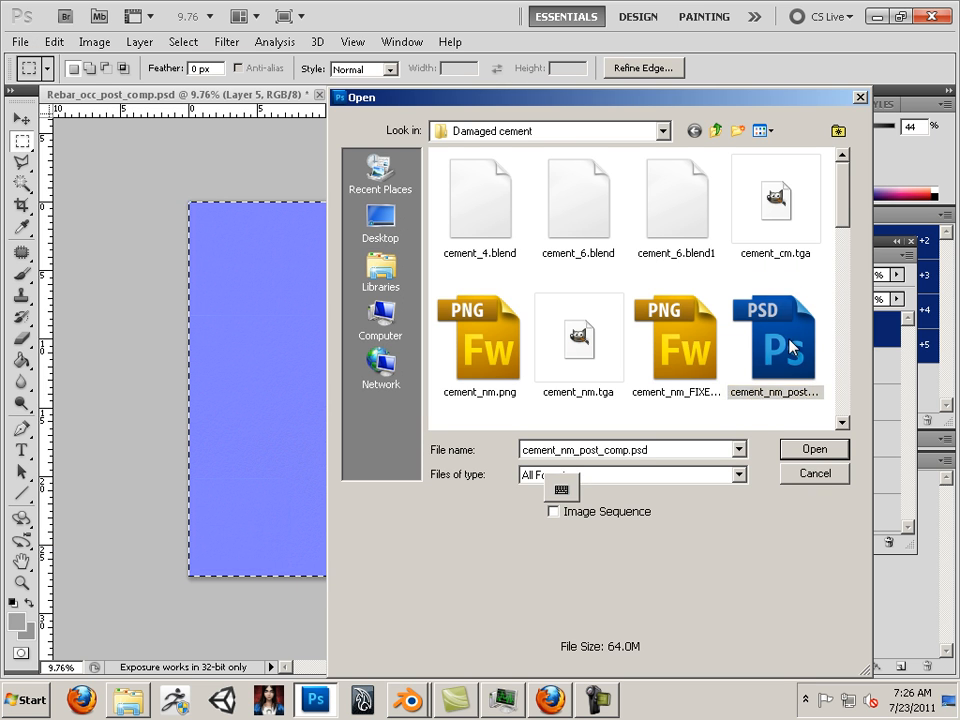
click(820, 452)
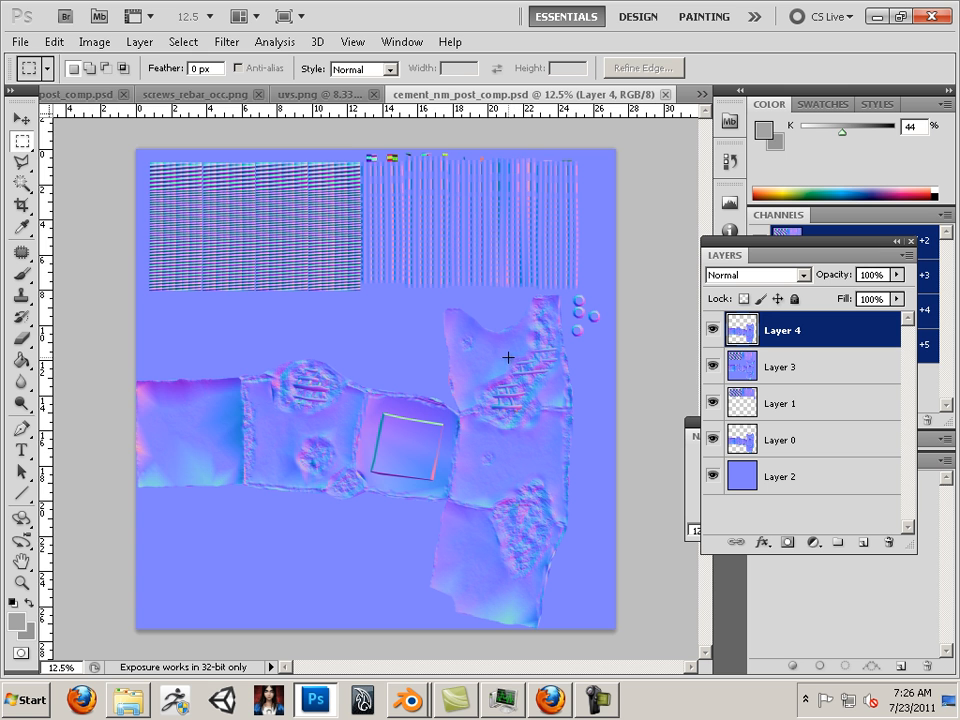
click(54, 41)
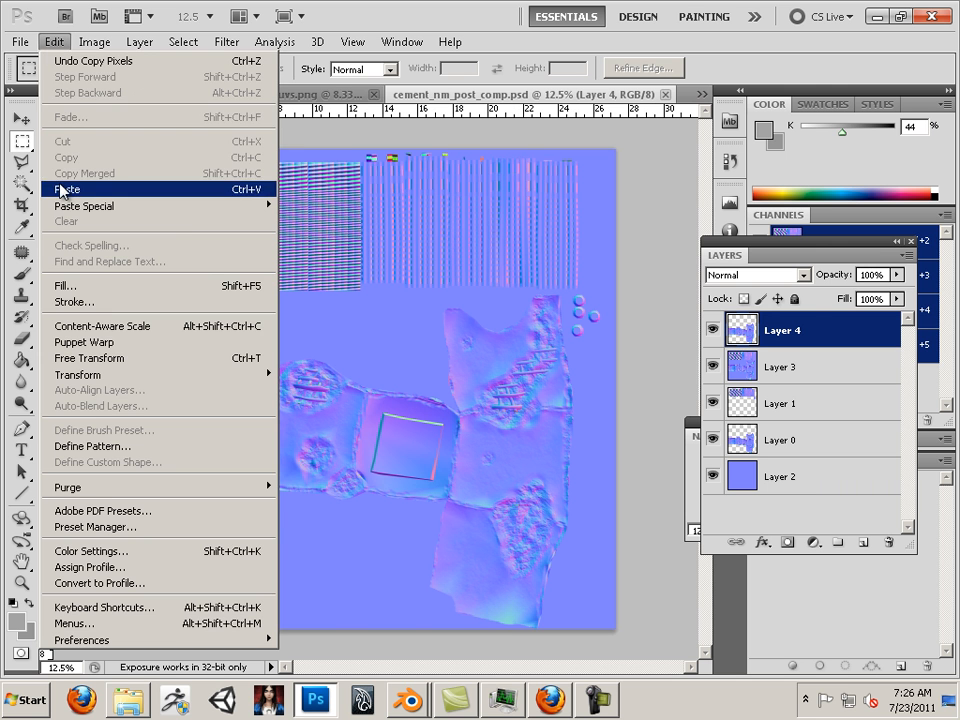
click(62, 190)
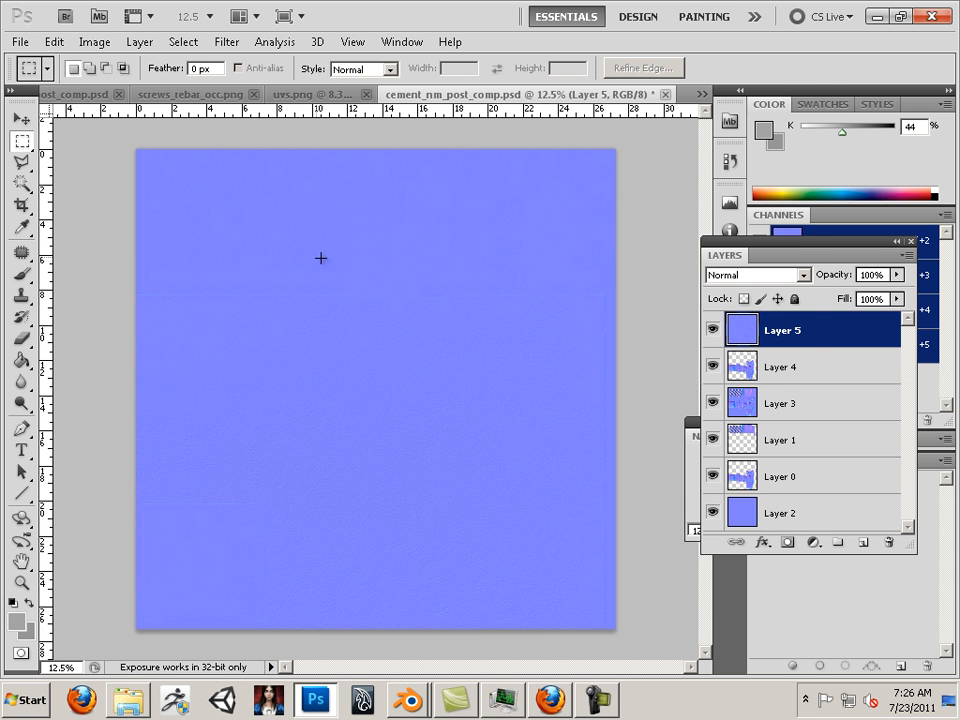
Set the pasted Layer 5 to the Overlay blend mode and exclude the blue channel in its blending options.
click(802, 274)
click(737, 234)
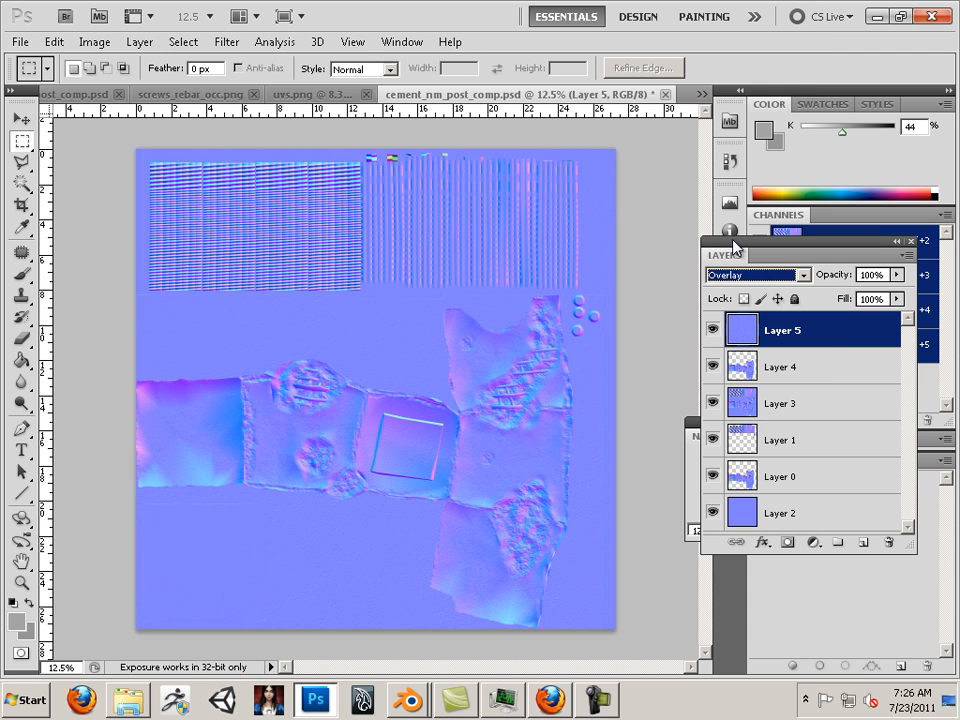
double_click(833, 330)
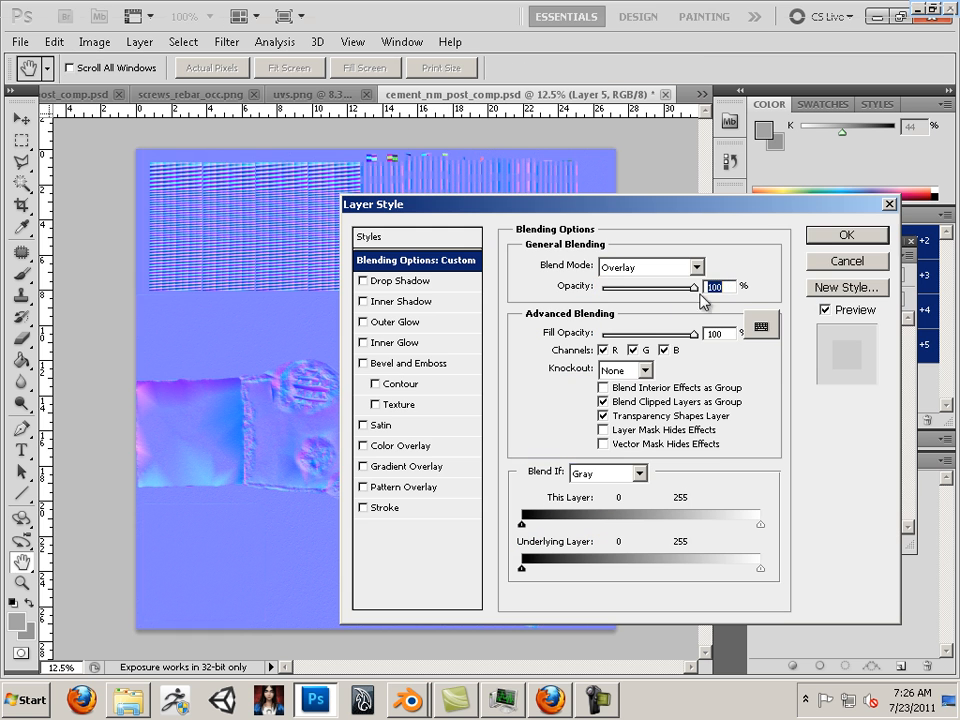
click(666, 350)
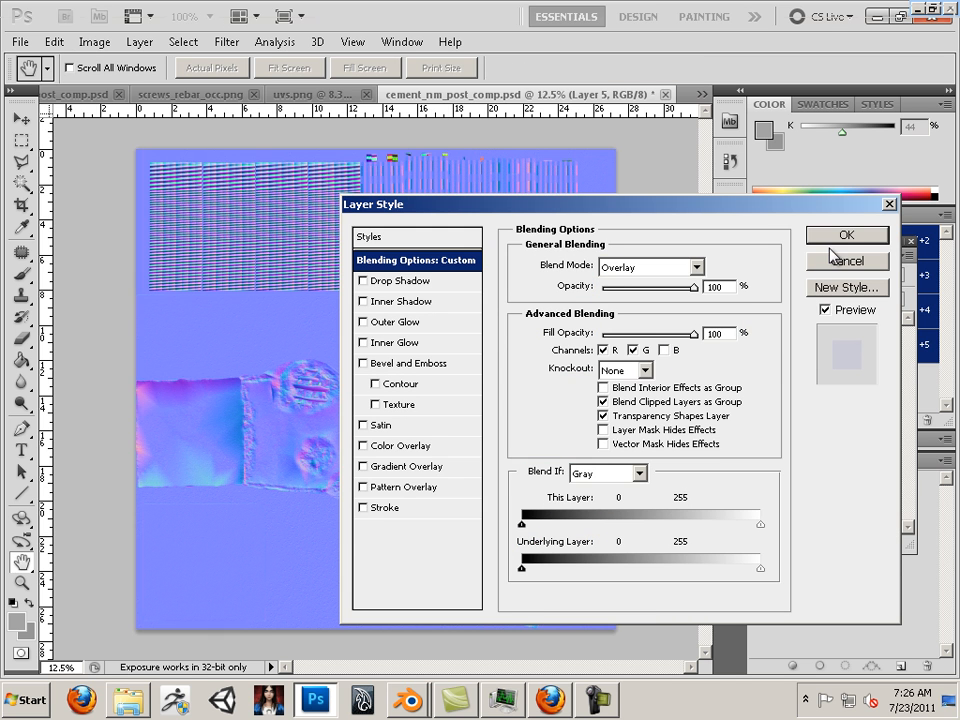
click(838, 245)
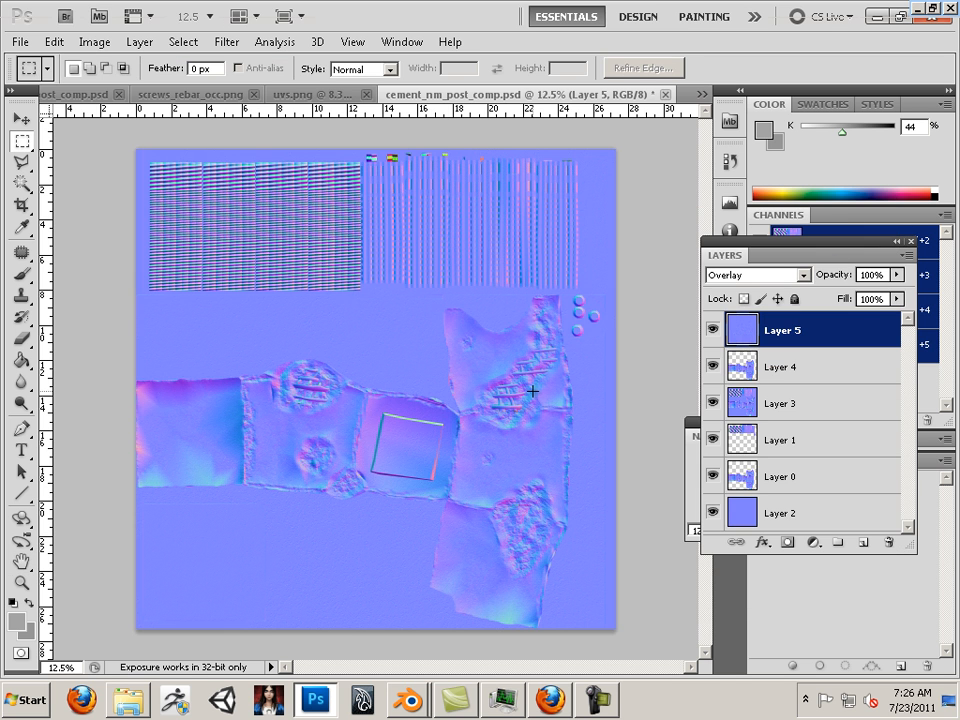
Blur the overlaid surface detail on Layer 5 along the rebar bars in the diagonal broken area, at size 25 and 50% strength.
scroll(530, 391, up, 6)
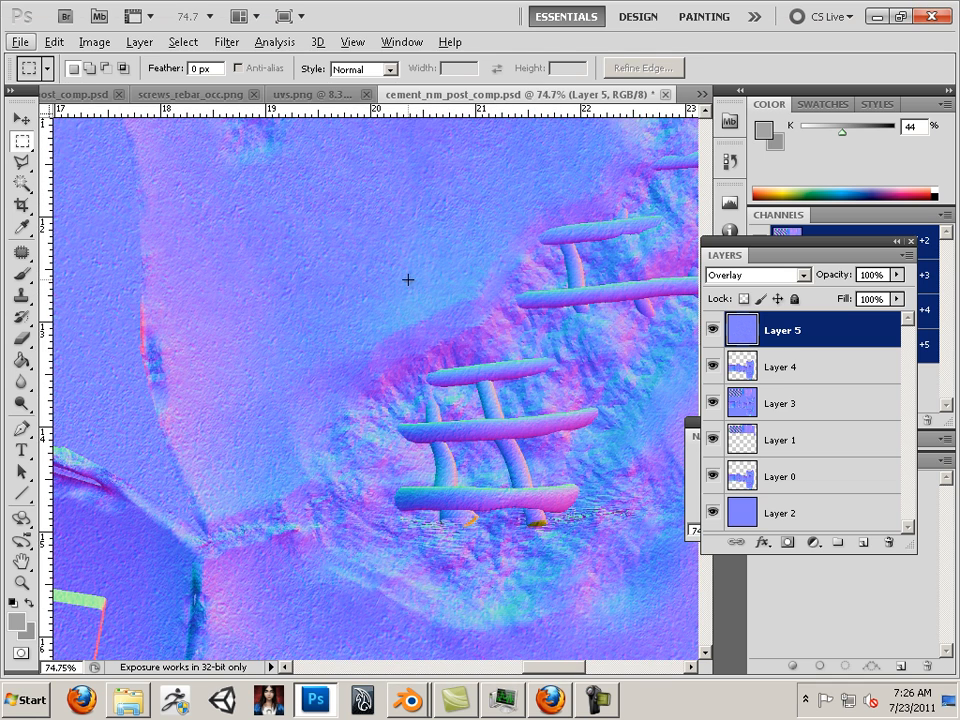
key(alt)
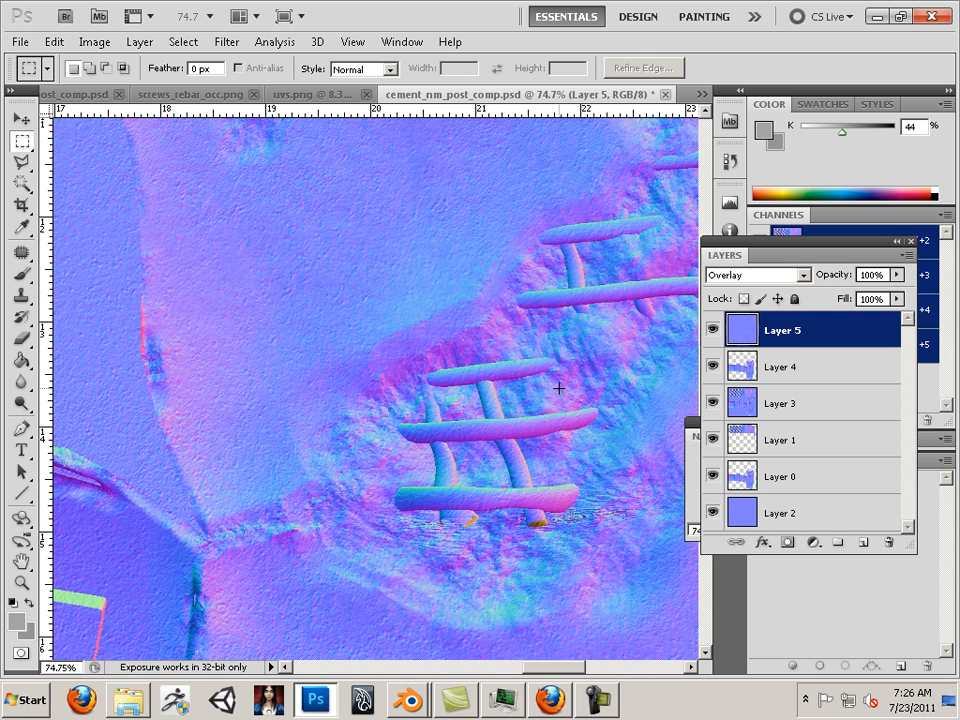
scroll(498, 370, down, 4)
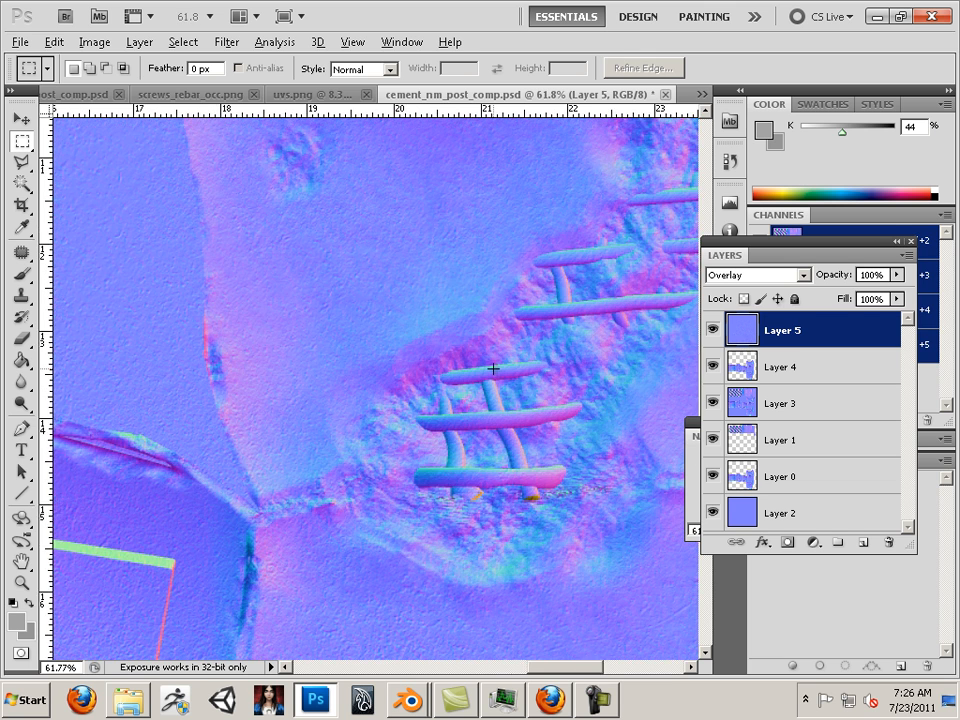
scroll(491, 369, up, 5)
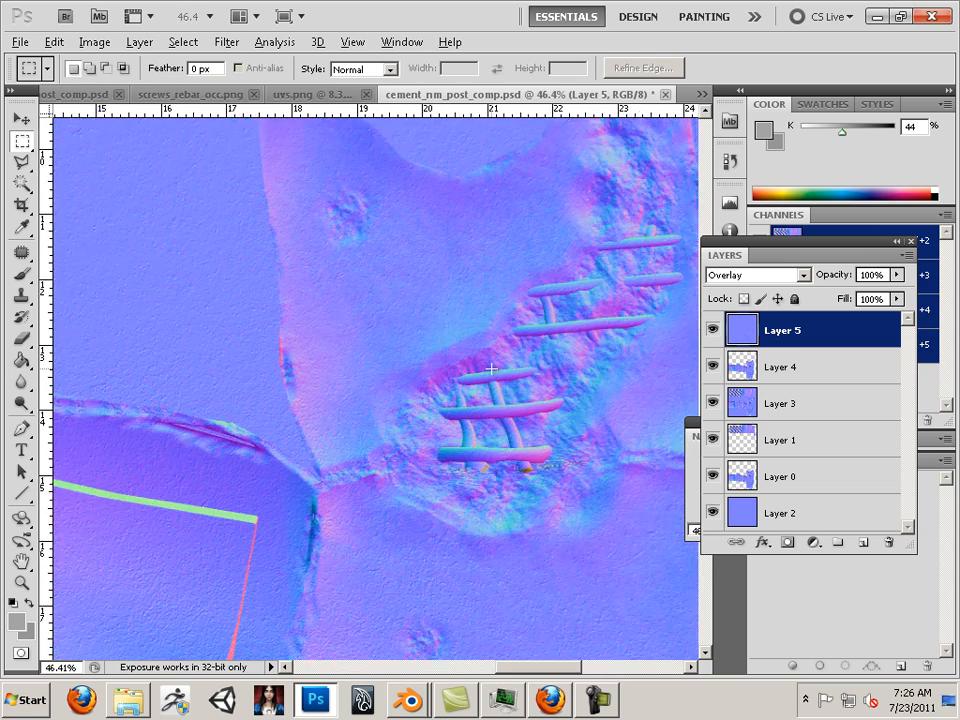
scroll(491, 369, up, 1)
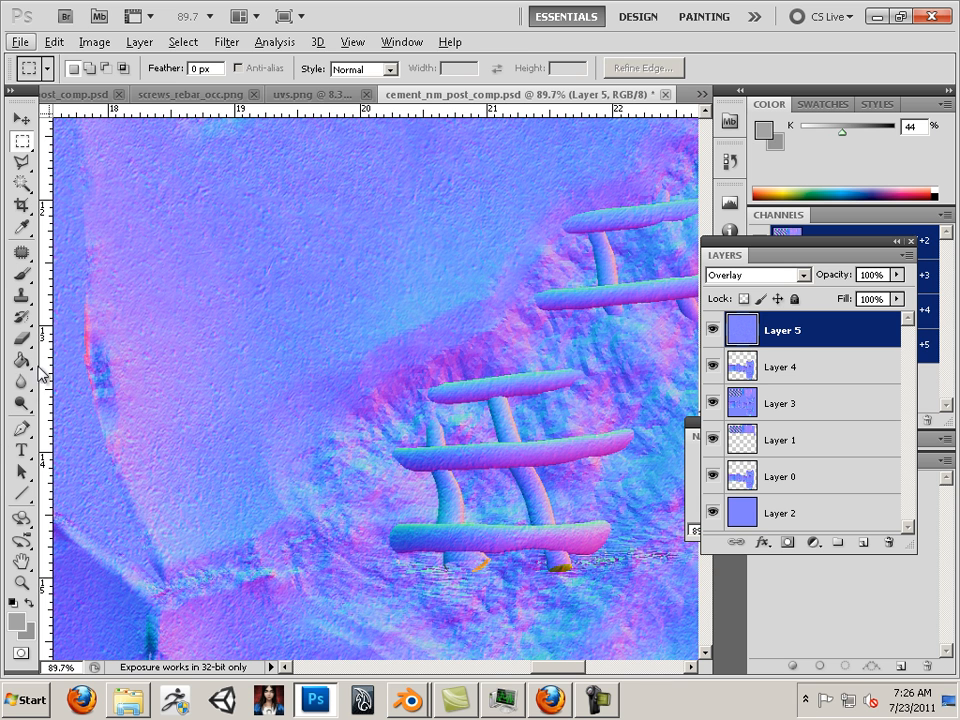
click(21, 403)
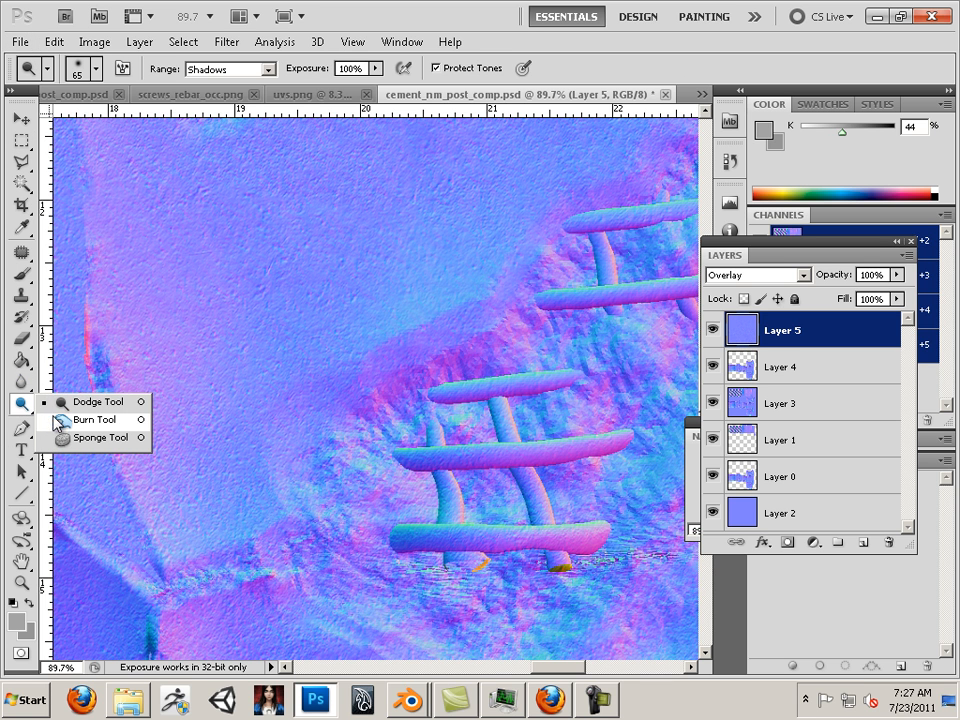
click(25, 401)
click(21, 382)
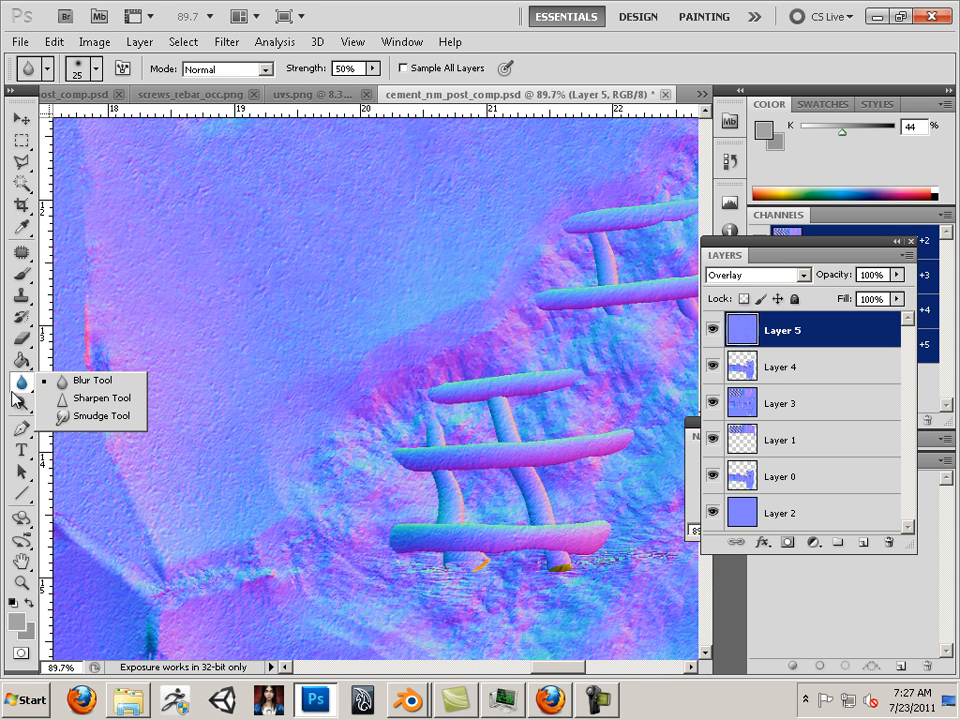
click(92, 383)
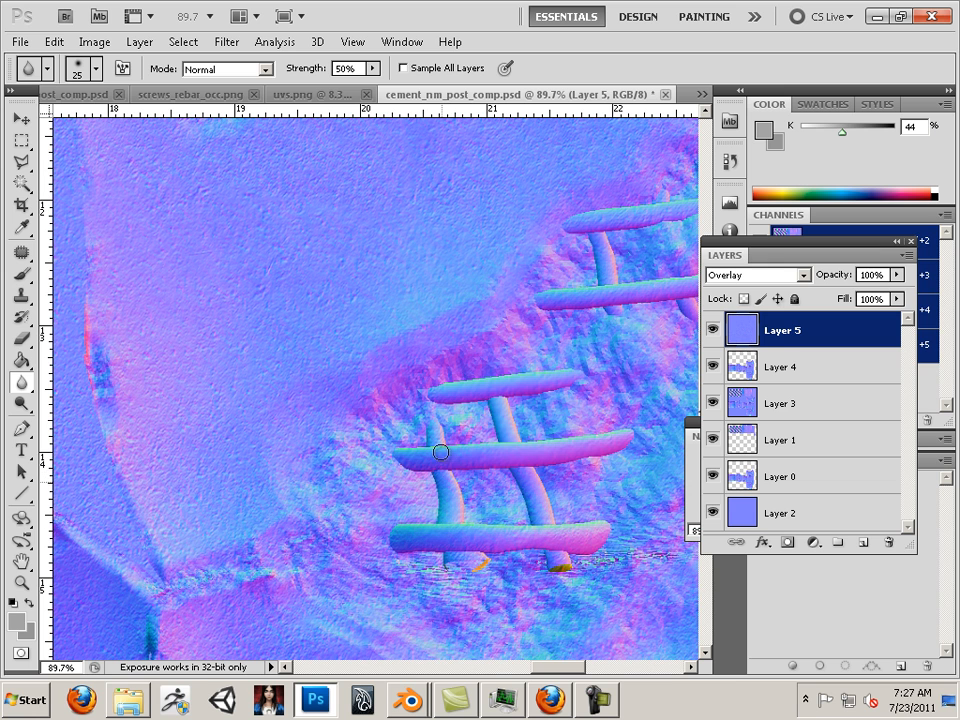
drag(635, 348, 433, 453)
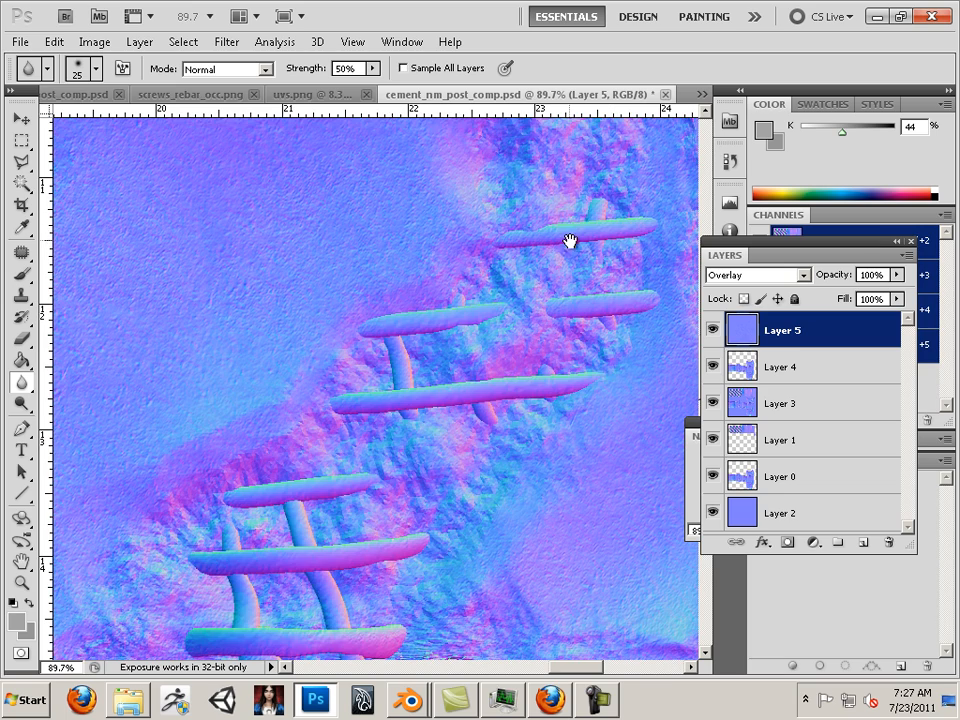
Continue blurring Layer 5 over the remaining rebar bars, including those in the round damaged patch.
mouse_move(570, 240)
mouse_down()
mouse_move(499, 399)
mouse_move(439, 401)
mouse_move(467, 403)
mouse_move(328, 467)
mouse_move(332, 305)
mouse_move(349, 343)
mouse_move(527, 339)
mouse_move(306, 450)
mouse_move(266, 319)
mouse_move(409, 544)
mouse_move(418, 306)
mouse_move(478, 514)
mouse_move(439, 328)
mouse_move(388, 360)
mouse_move(540, 385)
mouse_move(566, 364)
mouse_move(586, 375)
mouse_up()
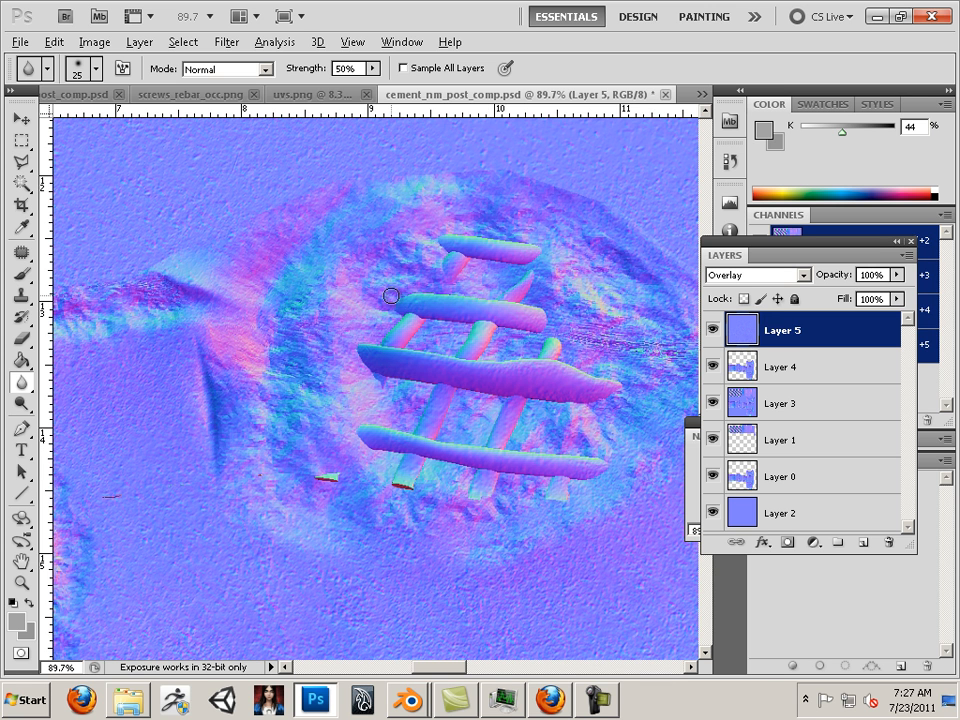
scroll(369, 372, down, 2)
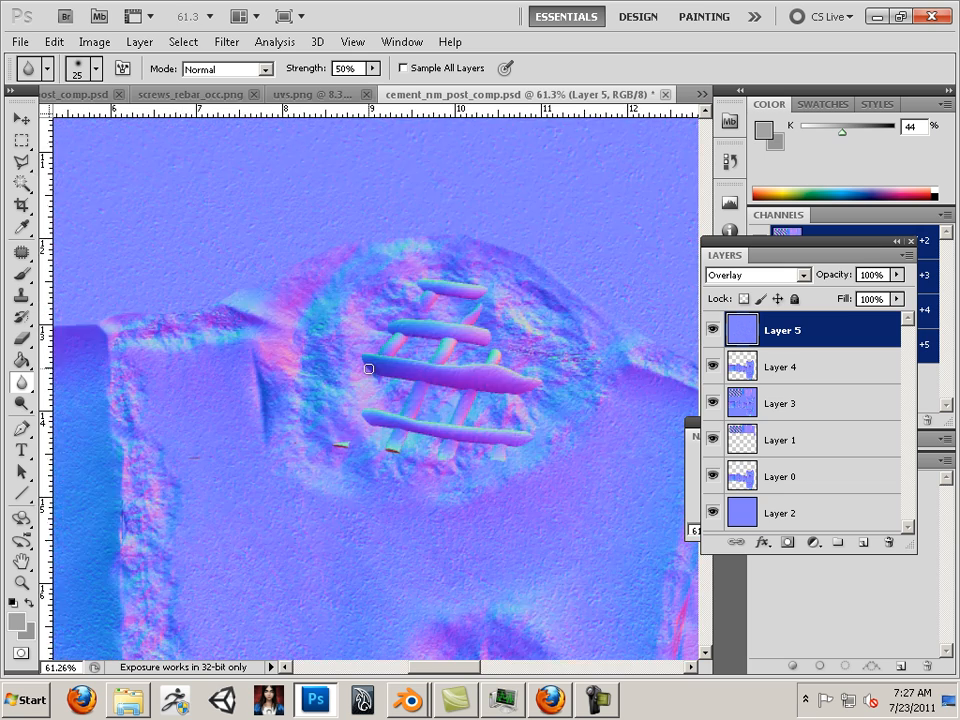
scroll(369, 369, down, 3)
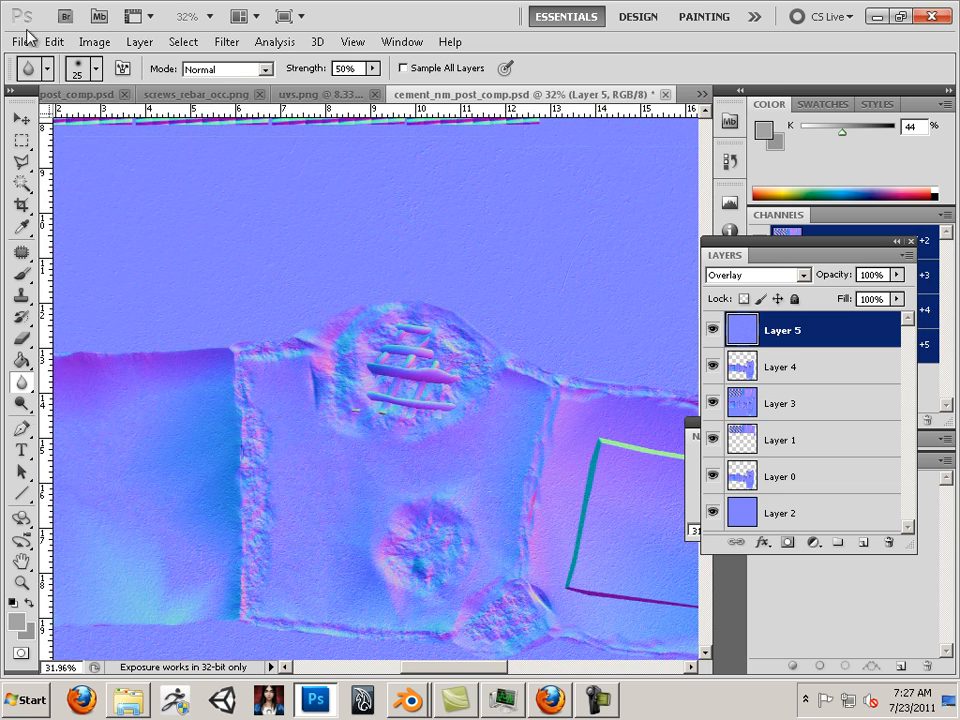
Save the composite as a Targa copy over cement_nm.tga at 24 bits/pixel, replacing the existing file.
click(24, 41)
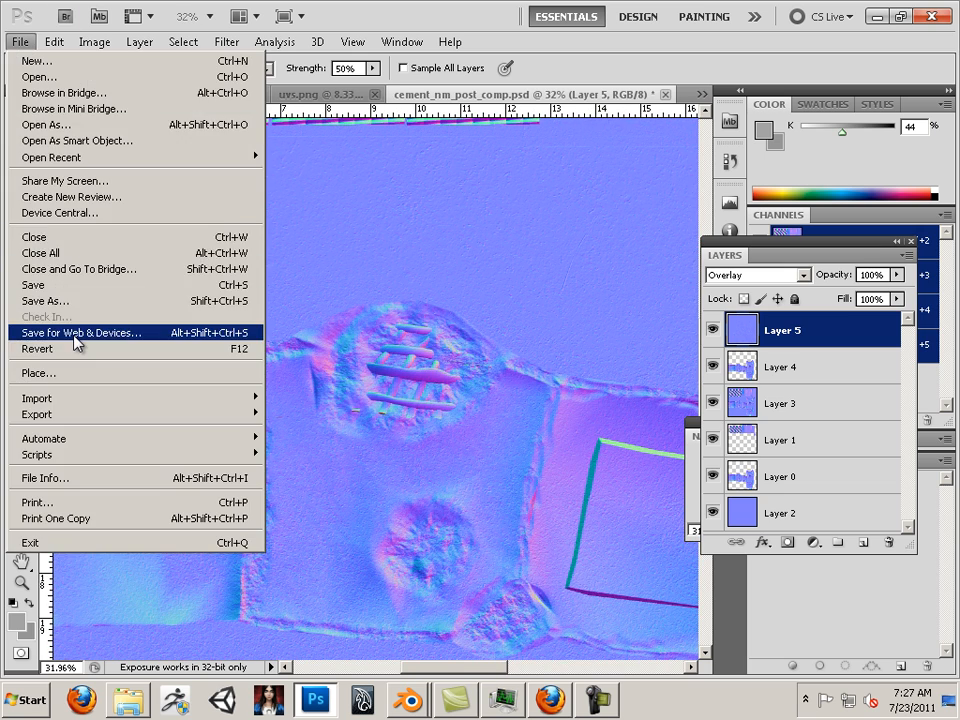
click(60, 300)
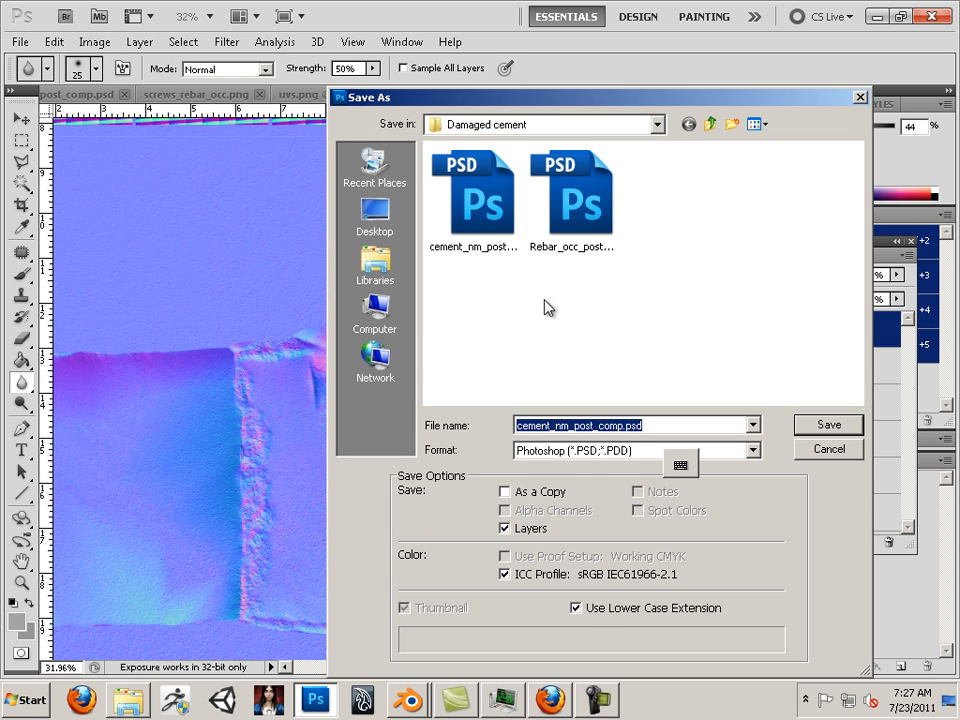
click(630, 451)
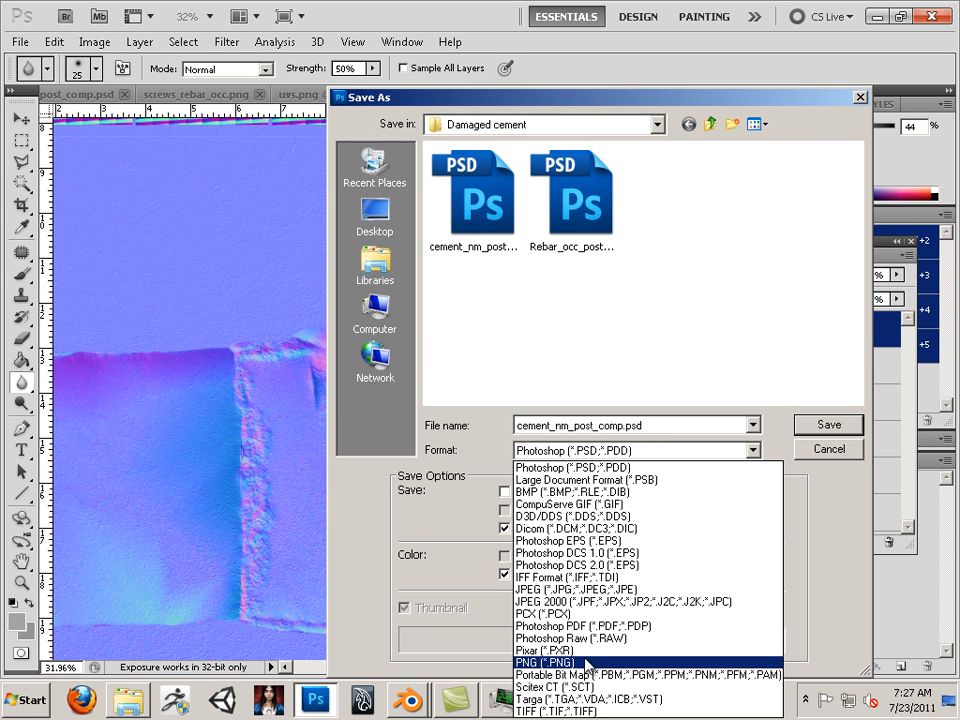
click(595, 699)
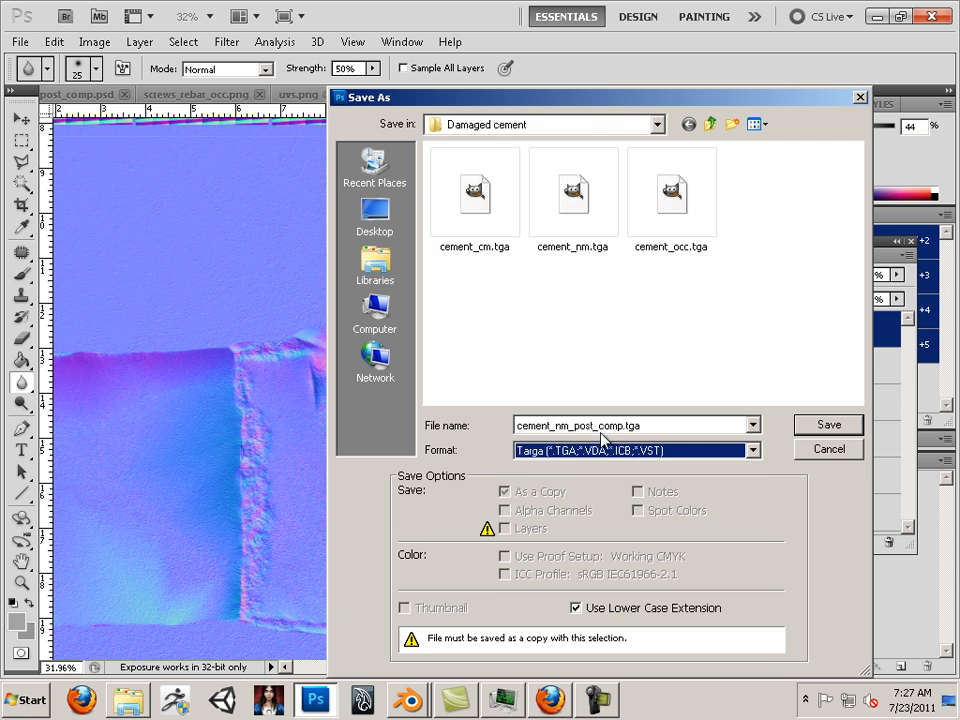
click(573, 195)
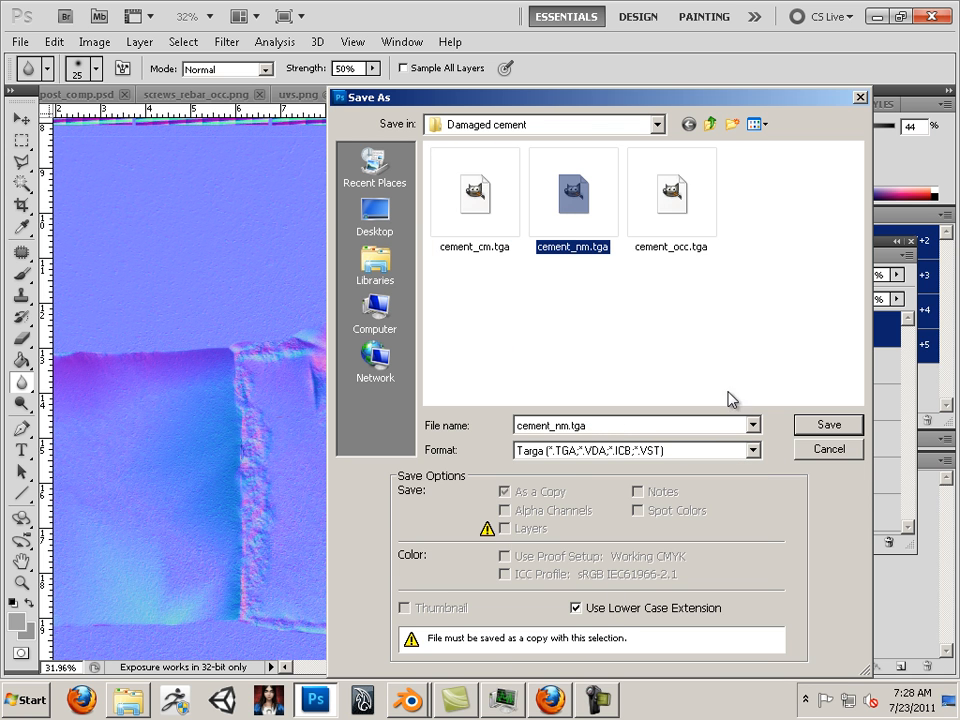
click(826, 424)
click(437, 272)
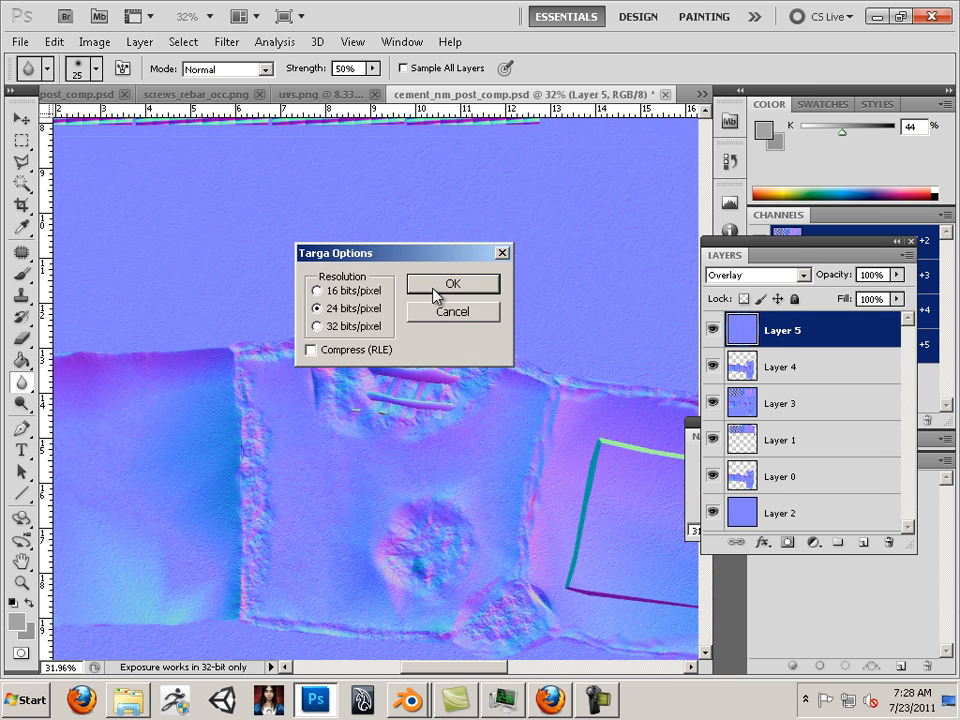
click(434, 289)
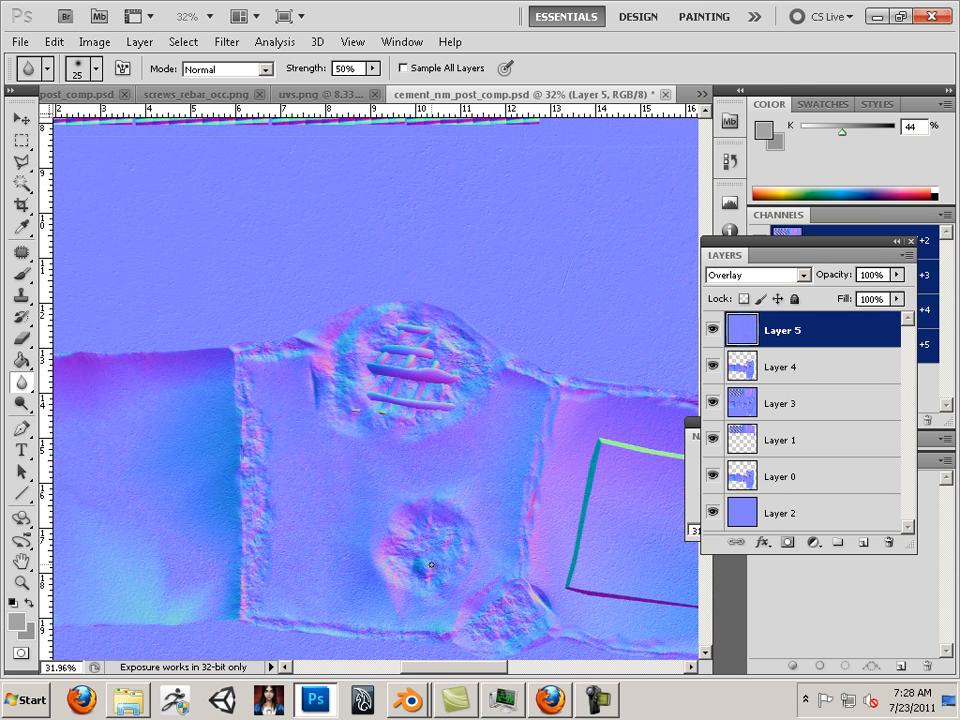
Return to Rebar_occ_post_comp.psd, hide the normal map Layer 5 and show Layer 0.
click(318, 93)
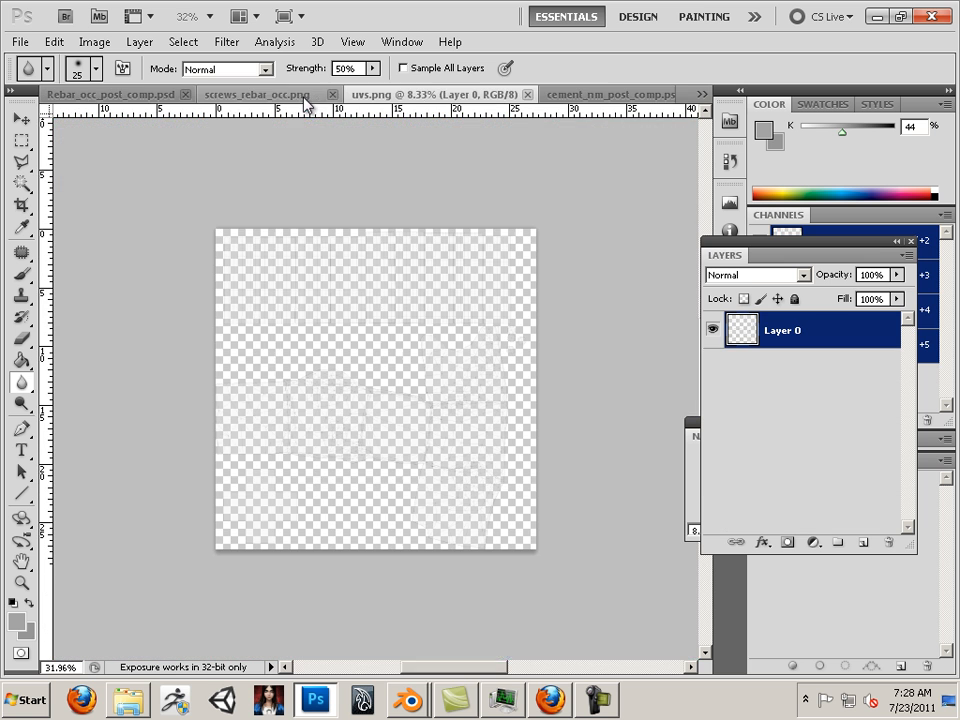
click(216, 93)
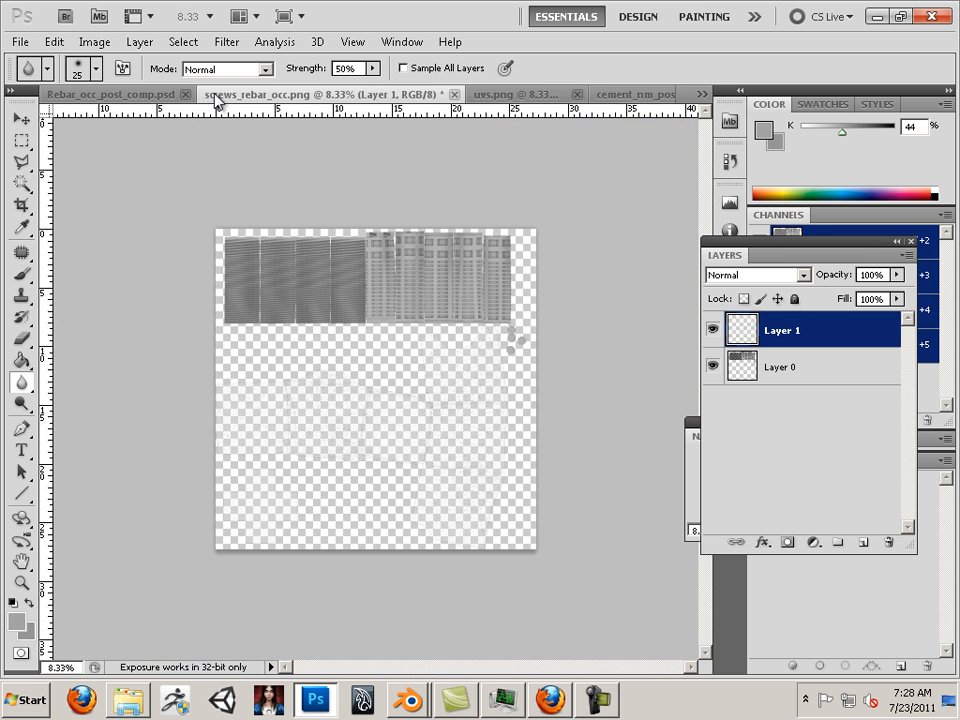
click(152, 94)
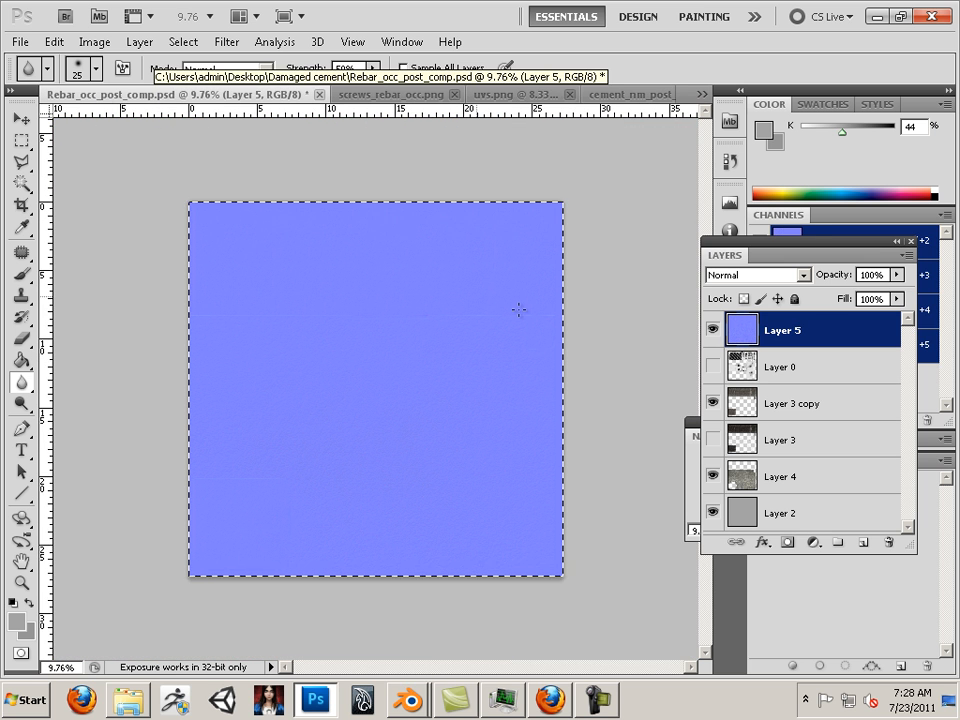
click(712, 334)
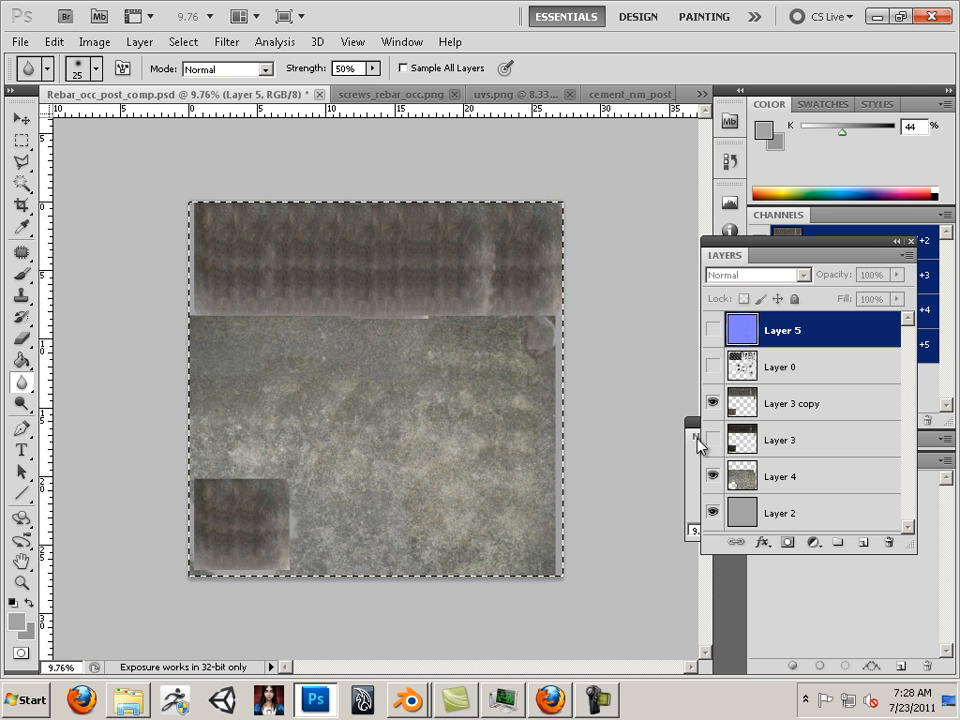
click(712, 330)
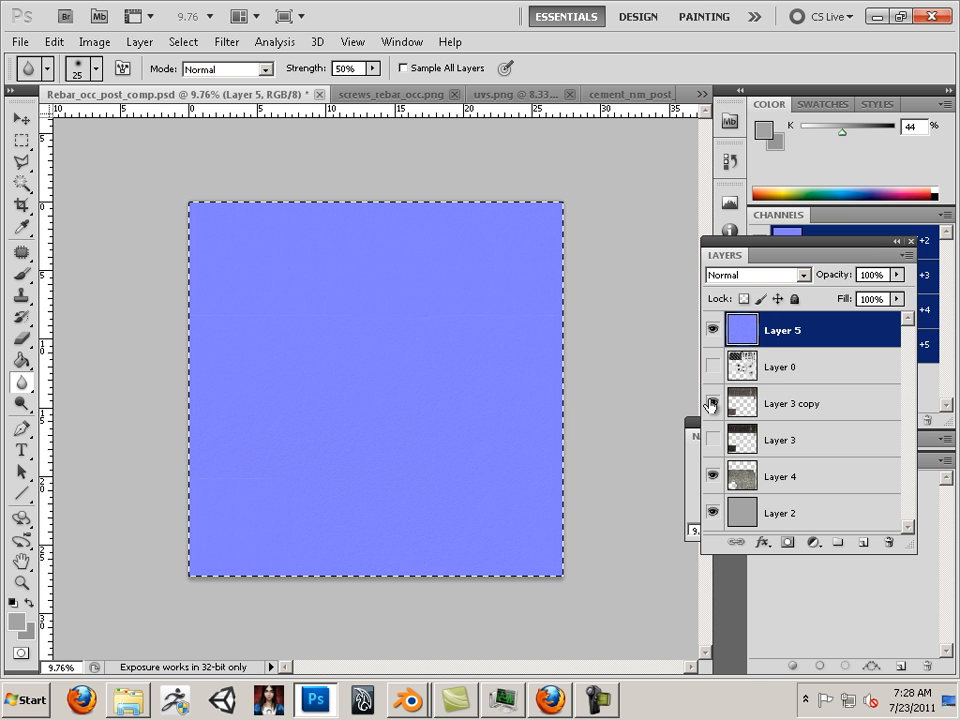
click(713, 330)
click(713, 372)
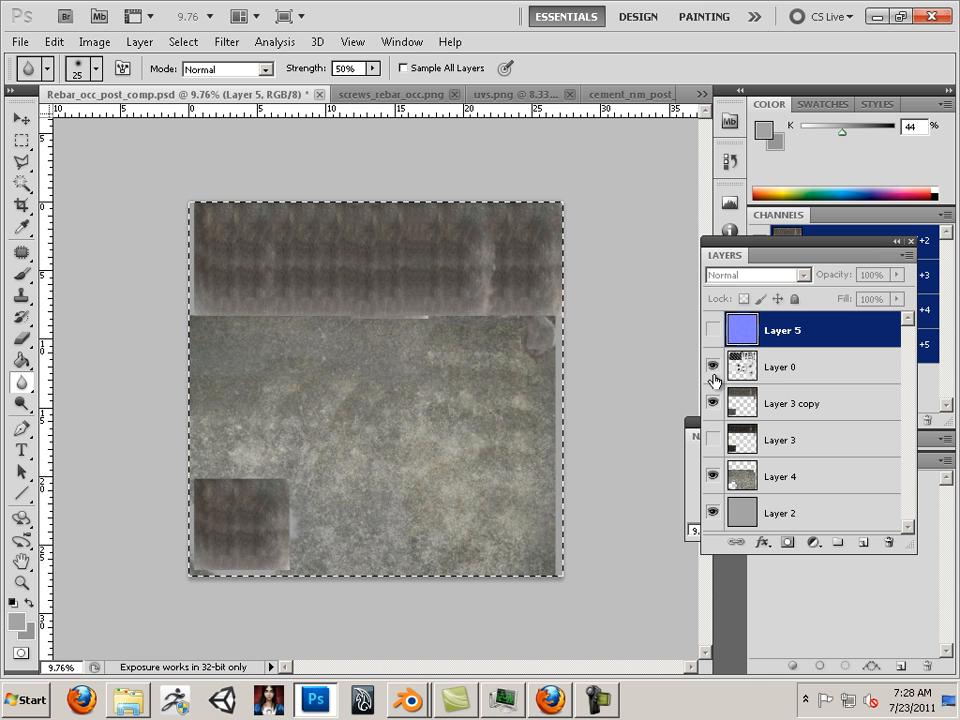
Hide Layer 3 copy, show Layer 3 instead, and lower Layer 3's opacity to 68%.
click(712, 406)
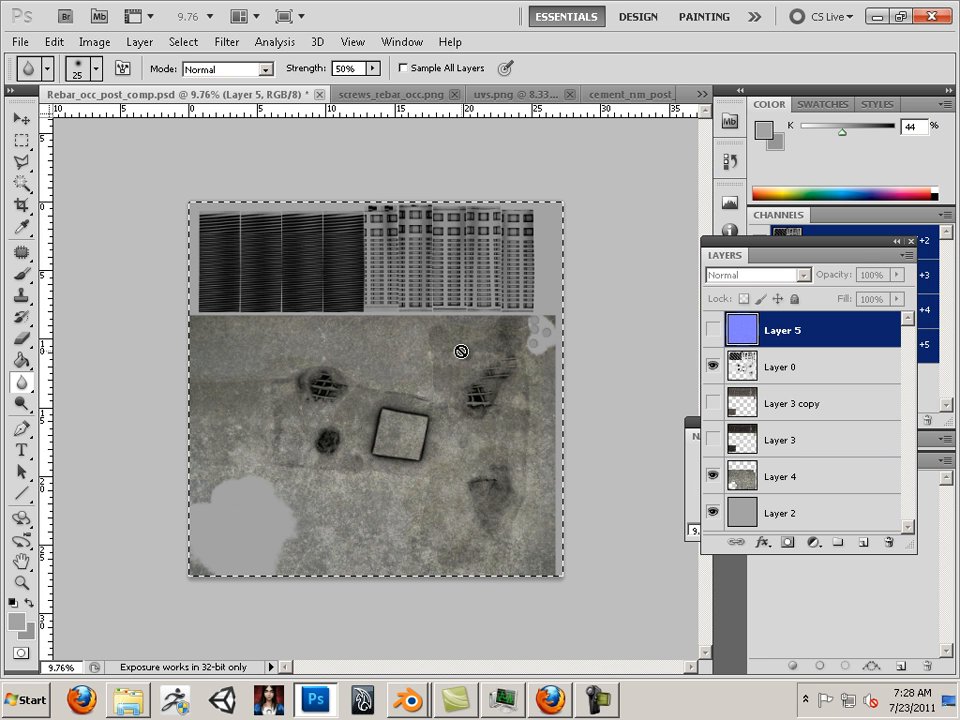
click(713, 440)
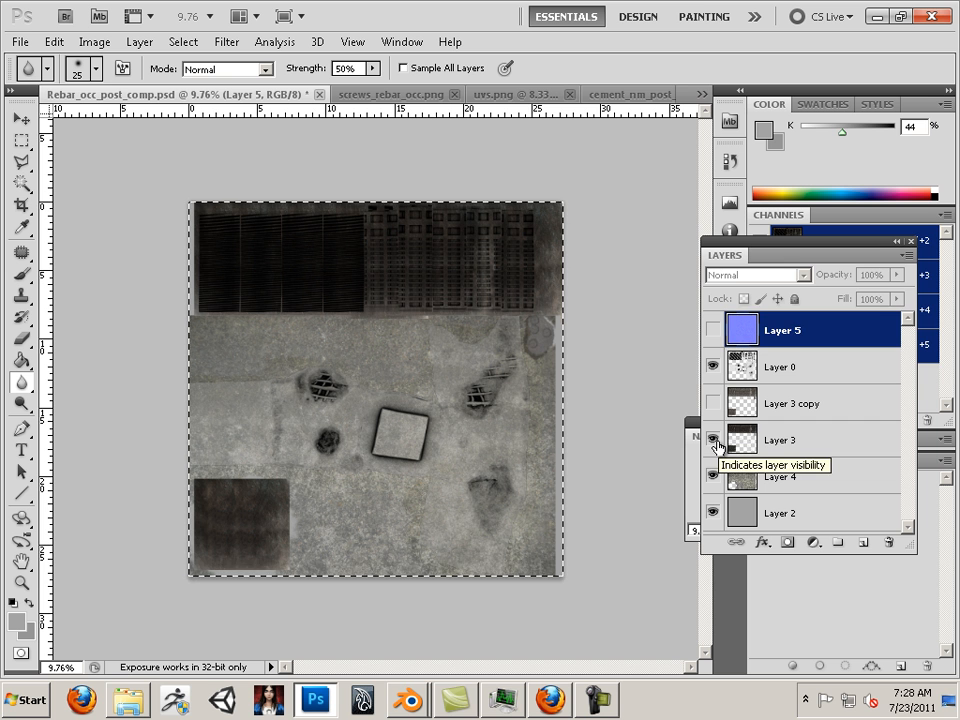
click(821, 448)
drag(898, 276, 876, 305)
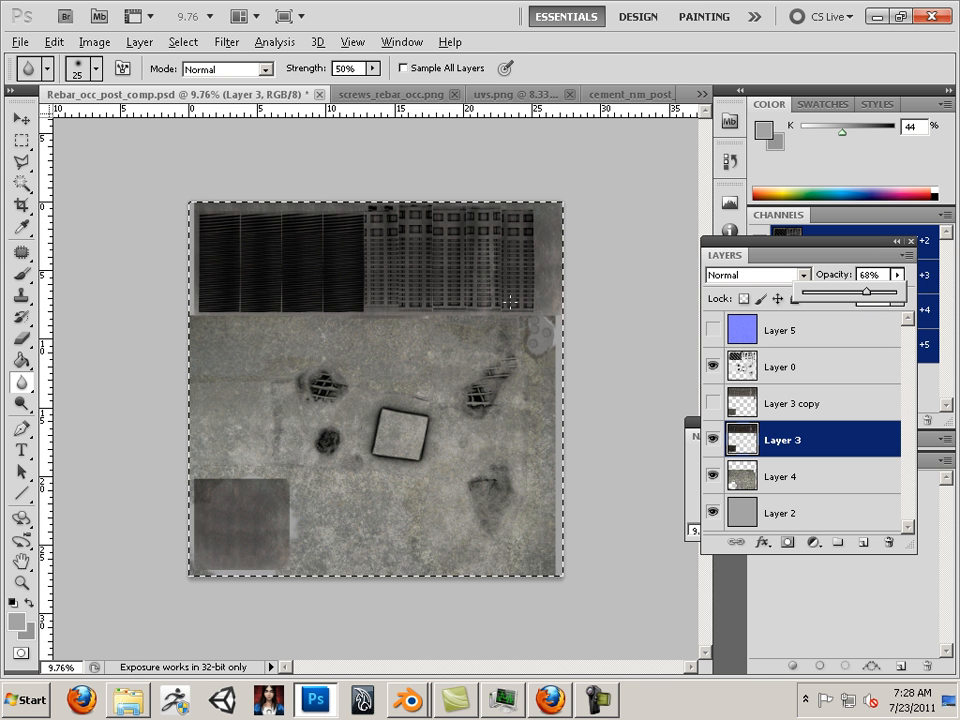
Add a new layer above Layer 3, choose the 24 px spatter brush, and sample the metal colour with Layer 3 copy shown.
scroll(510, 302, up, 6)
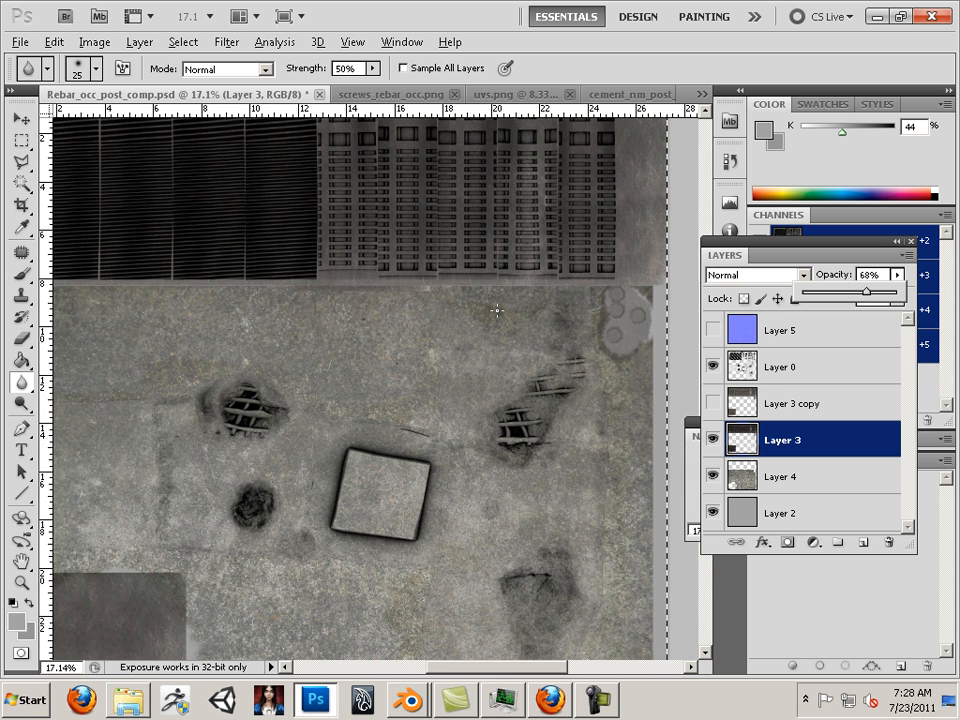
scroll(497, 311, up, 2)
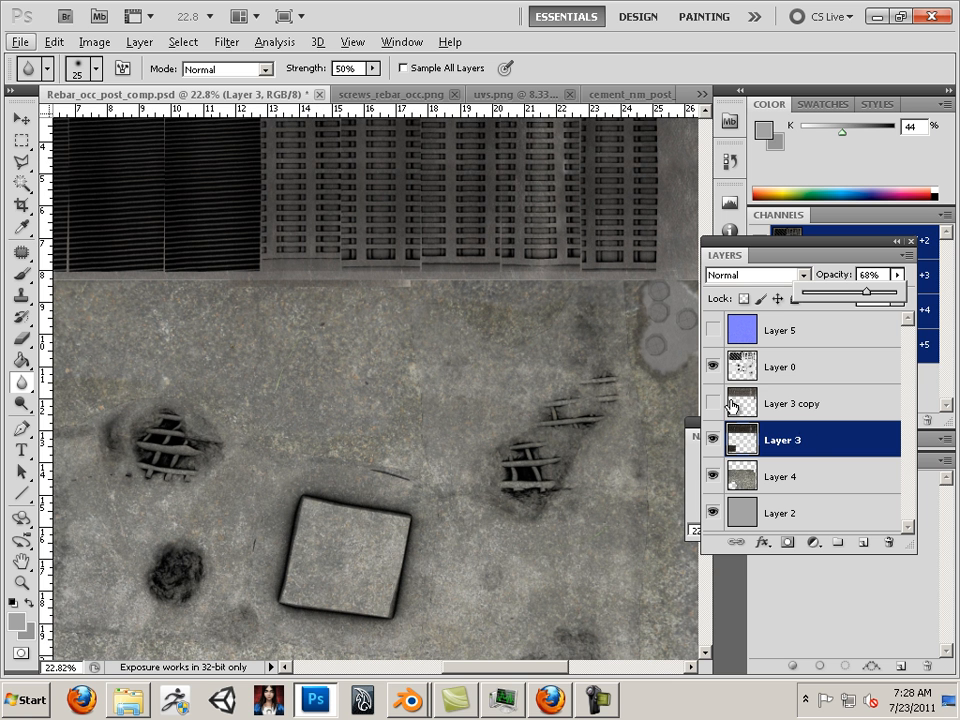
click(862, 541)
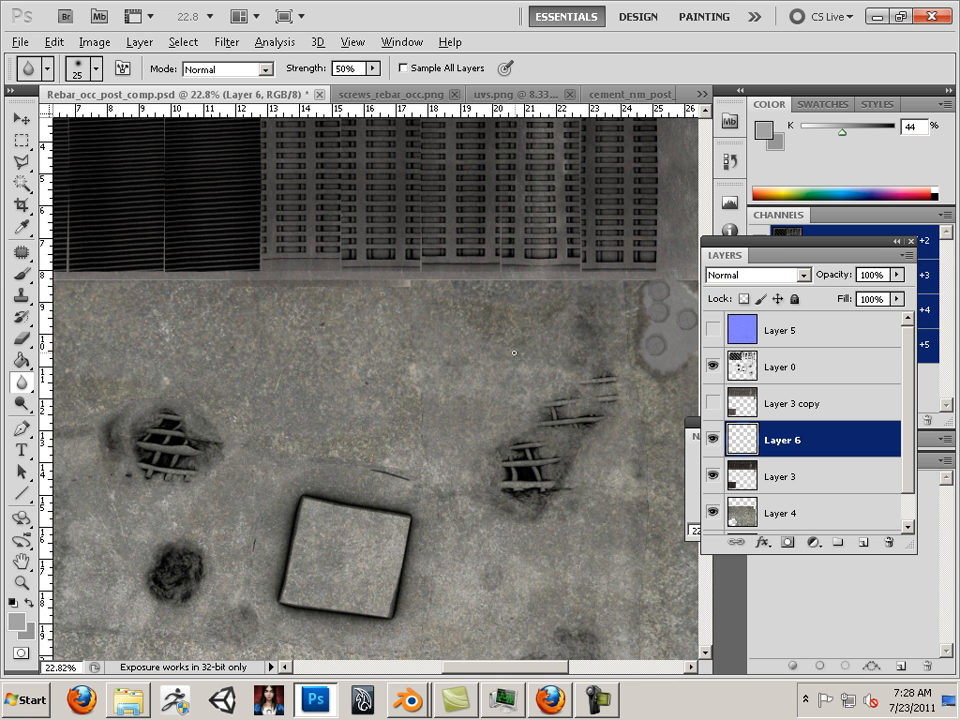
key(alt)
click(22, 275)
click(97, 70)
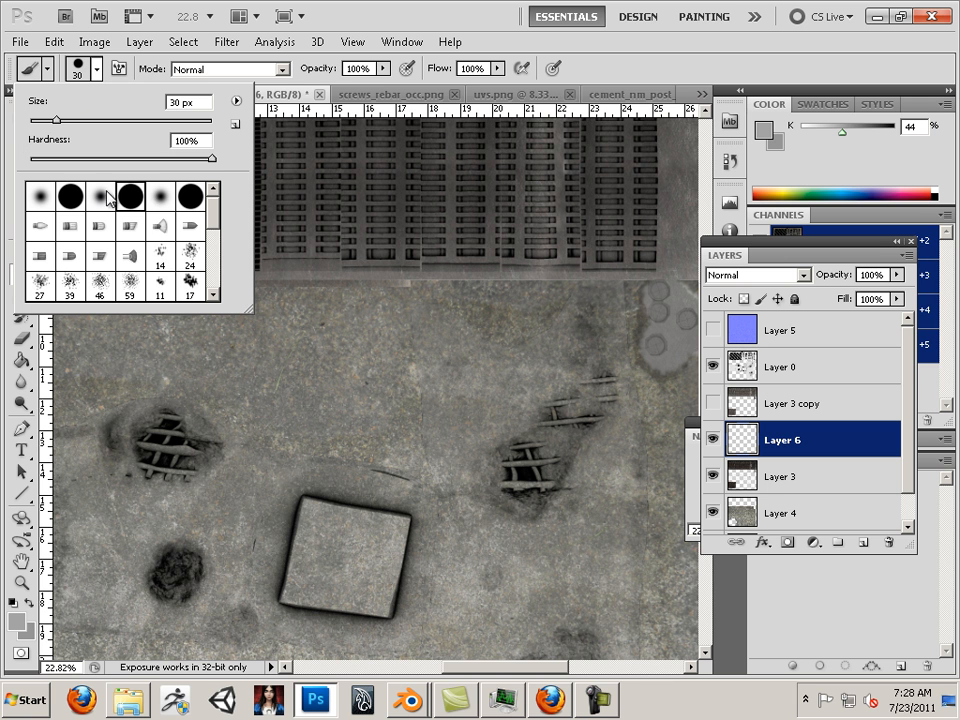
click(188, 258)
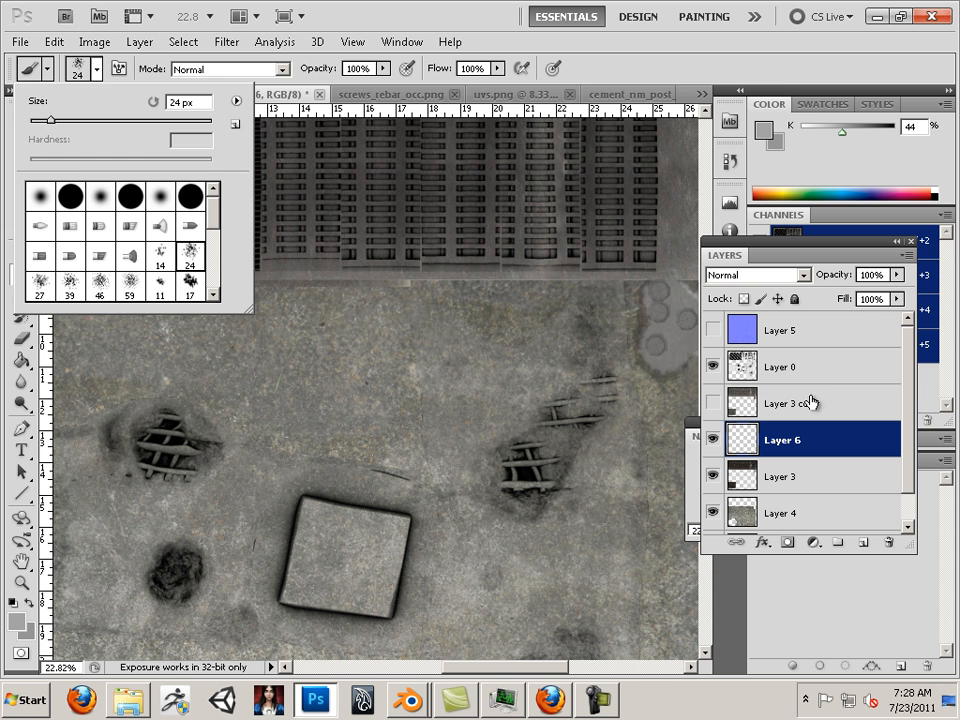
click(712, 403)
alt+click(625, 228)
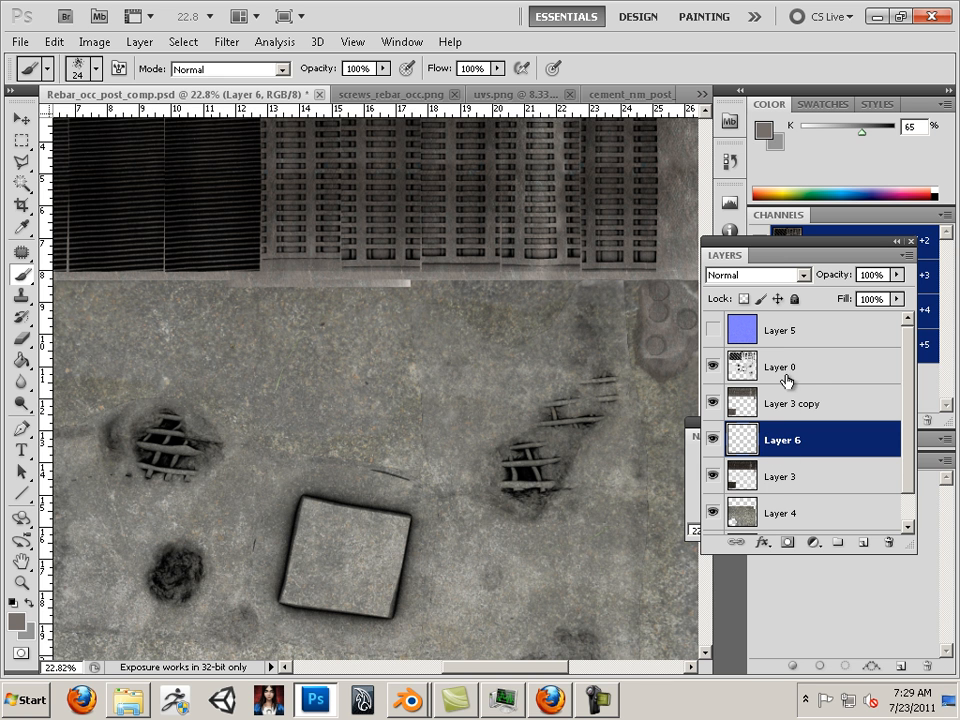
Select Layer 3 and compare the layers around the broken rebar area by toggling Layer 0, Layer 3 copy, Layer 6 and Layer 3.
click(786, 404)
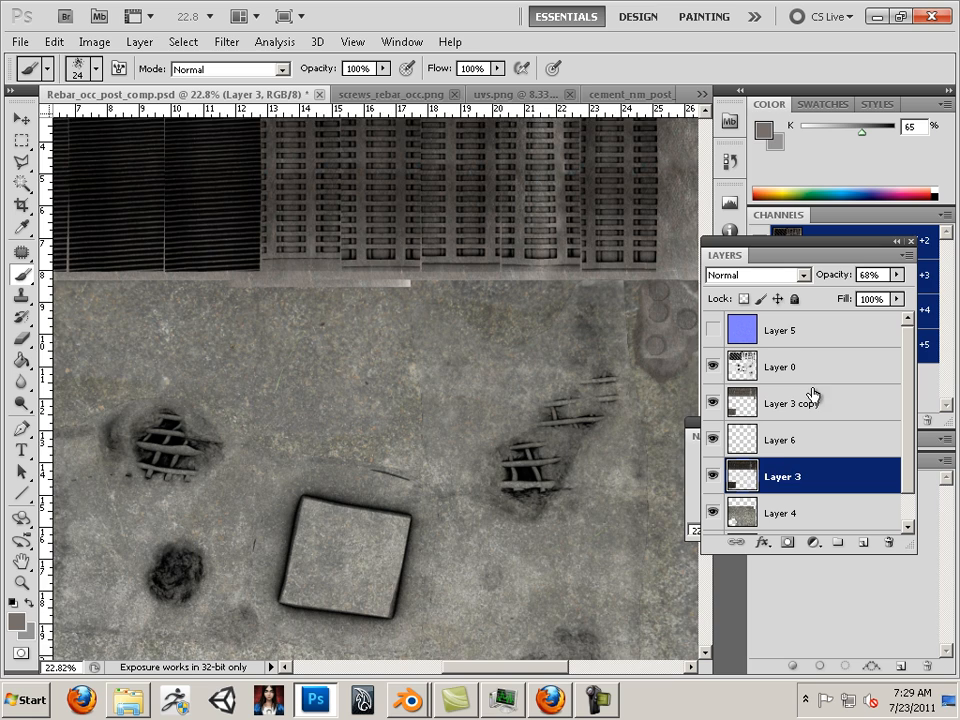
scroll(528, 500, up, 4)
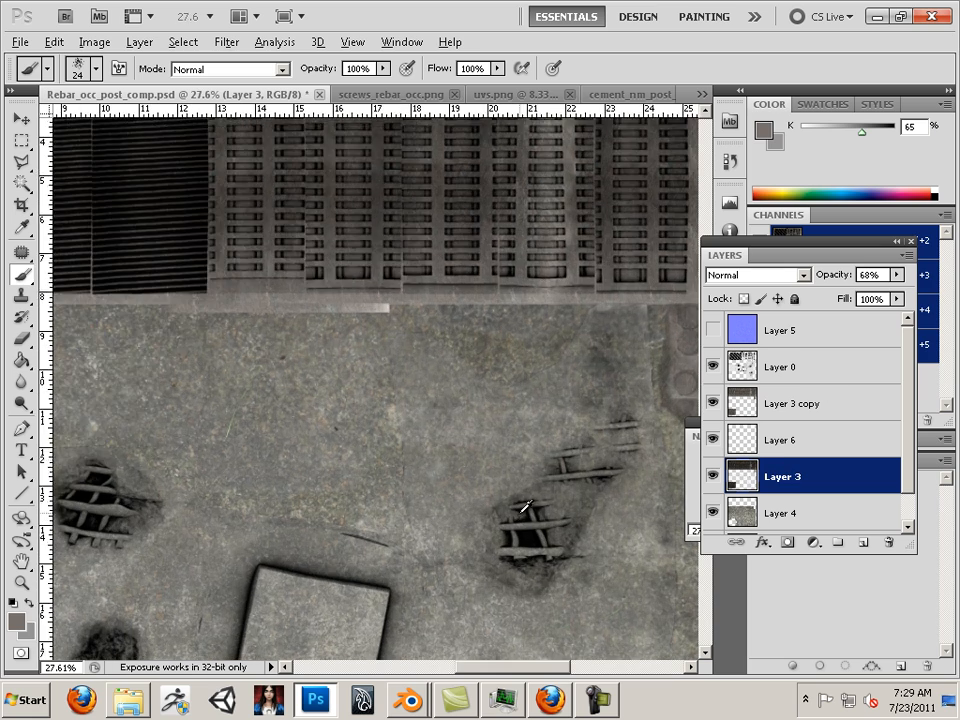
scroll(527, 501, up, 4)
scroll(538, 486, down, 3)
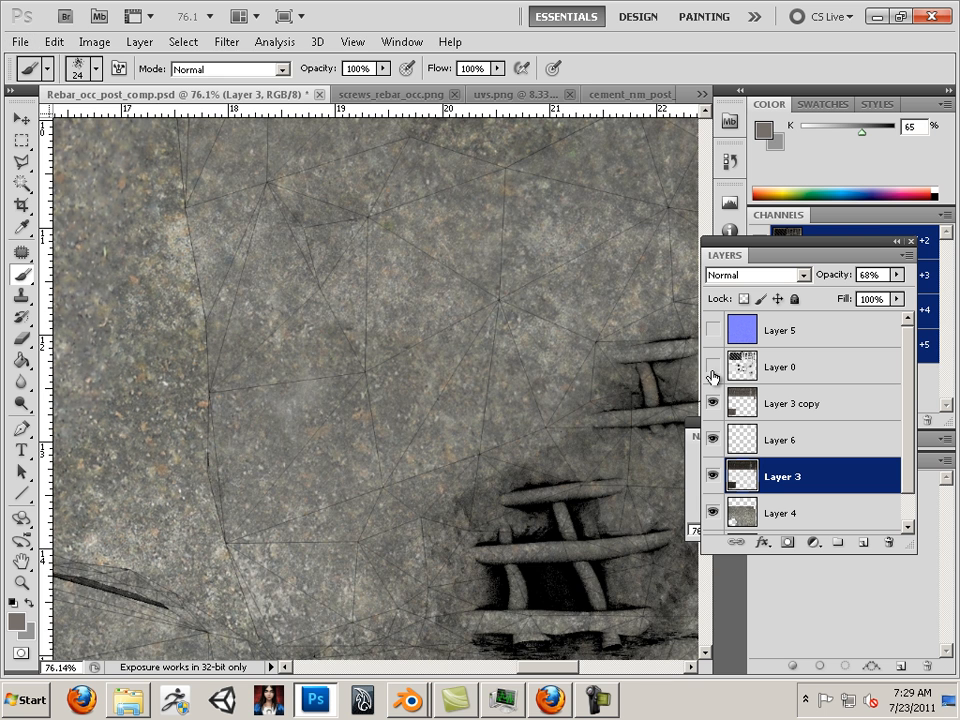
click(713, 372)
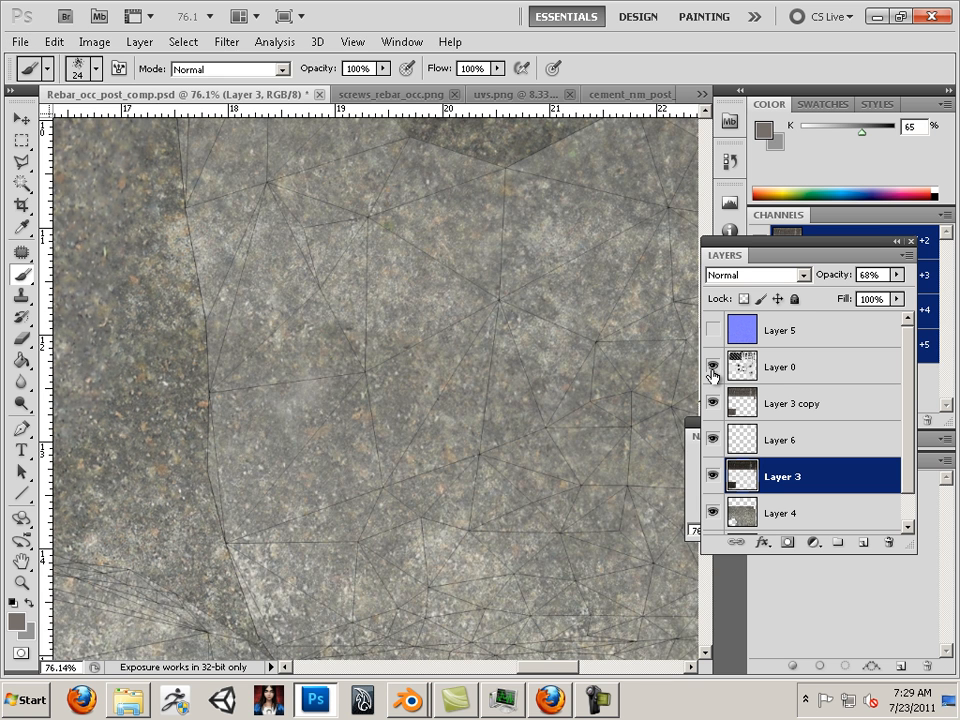
click(712, 402)
click(712, 402)
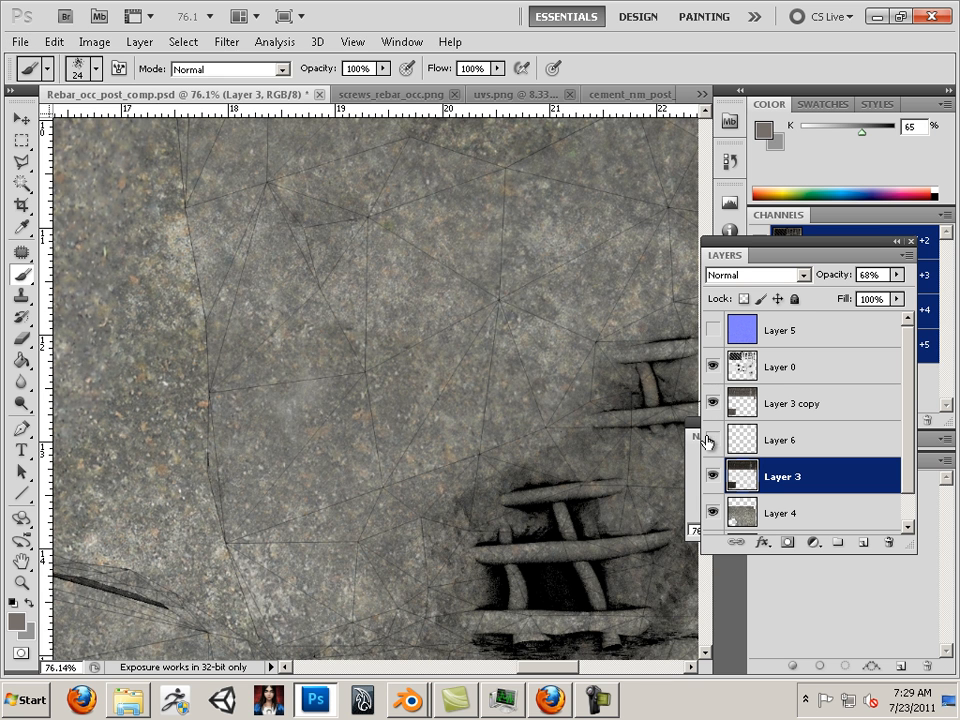
click(712, 478)
click(712, 478)
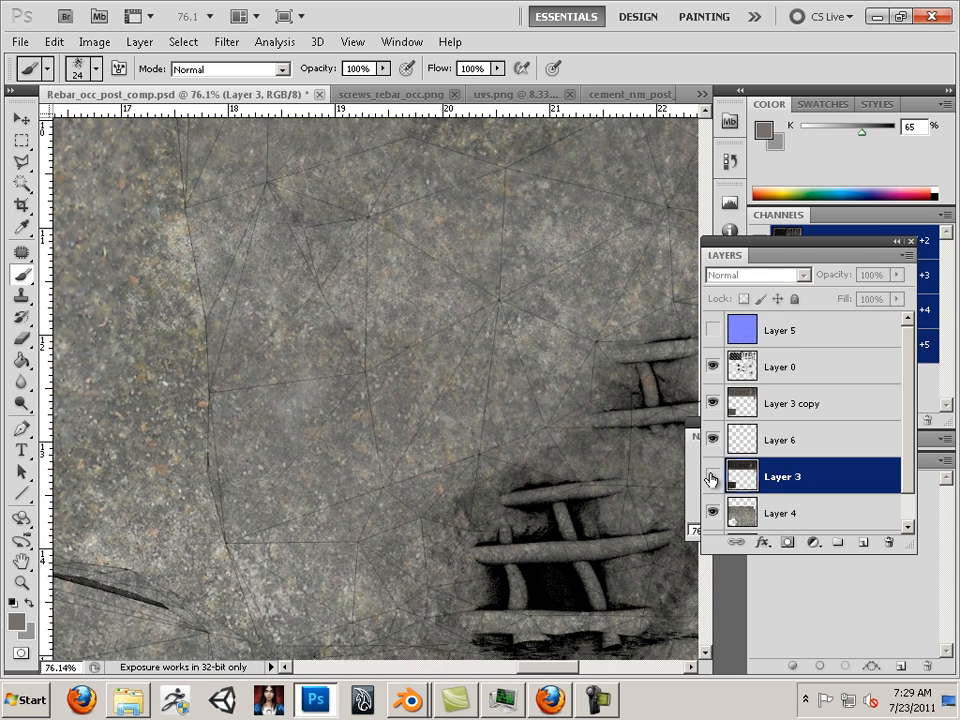
click(712, 478)
click(712, 478)
click(712, 478)
click(712, 478)
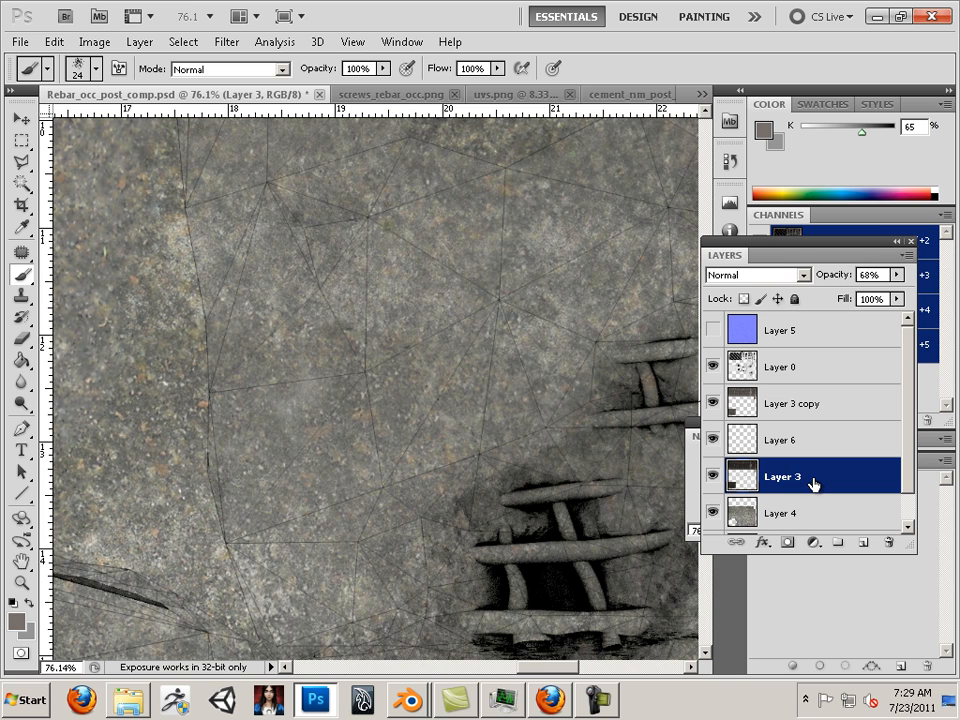
scroll(454, 440, down, 5)
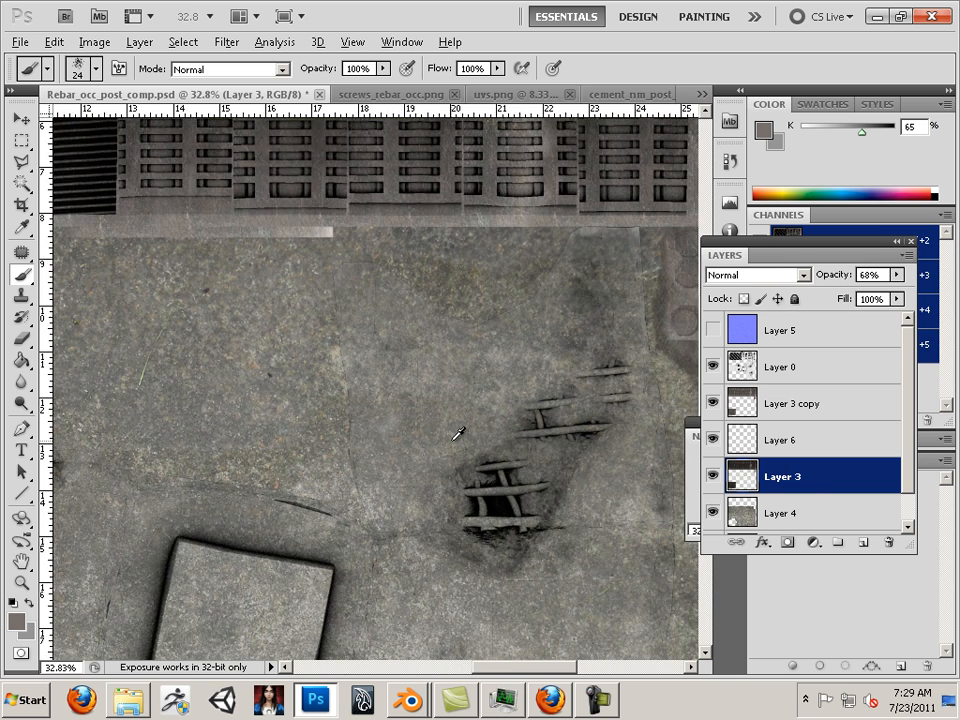
scroll(456, 437, up, 1)
scroll(458, 432, down, 2)
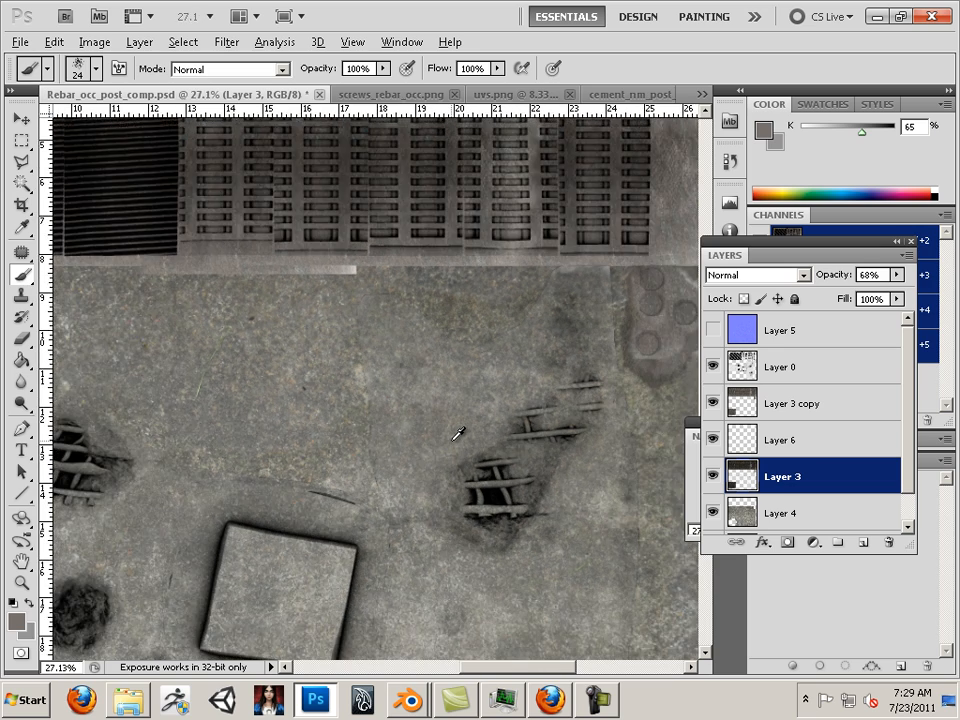
scroll(458, 433, down, 3)
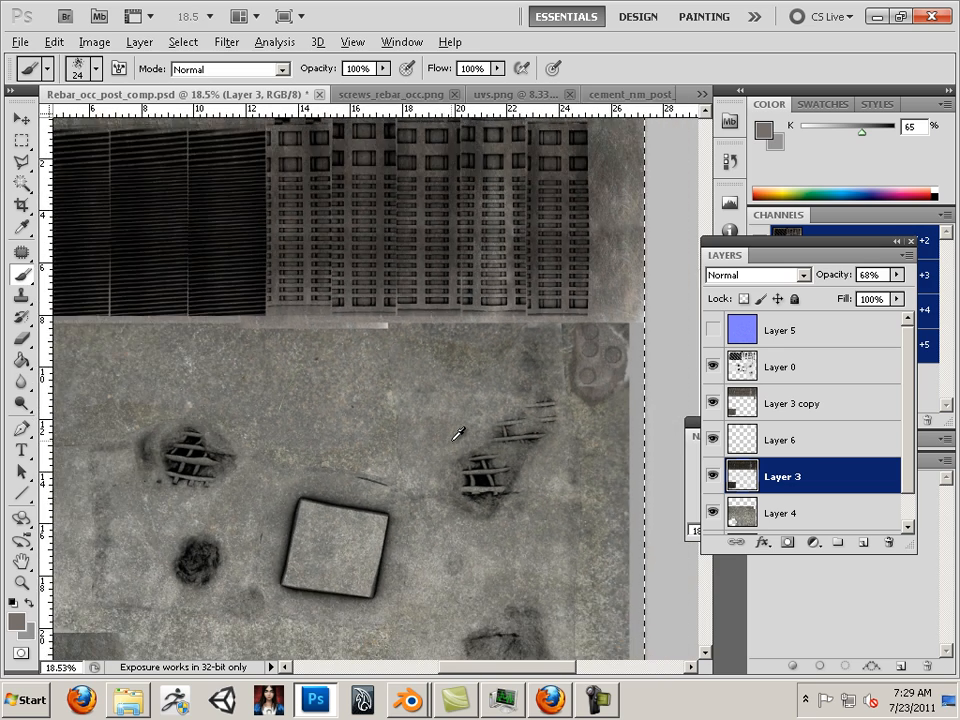
scroll(458, 433, down, 1)
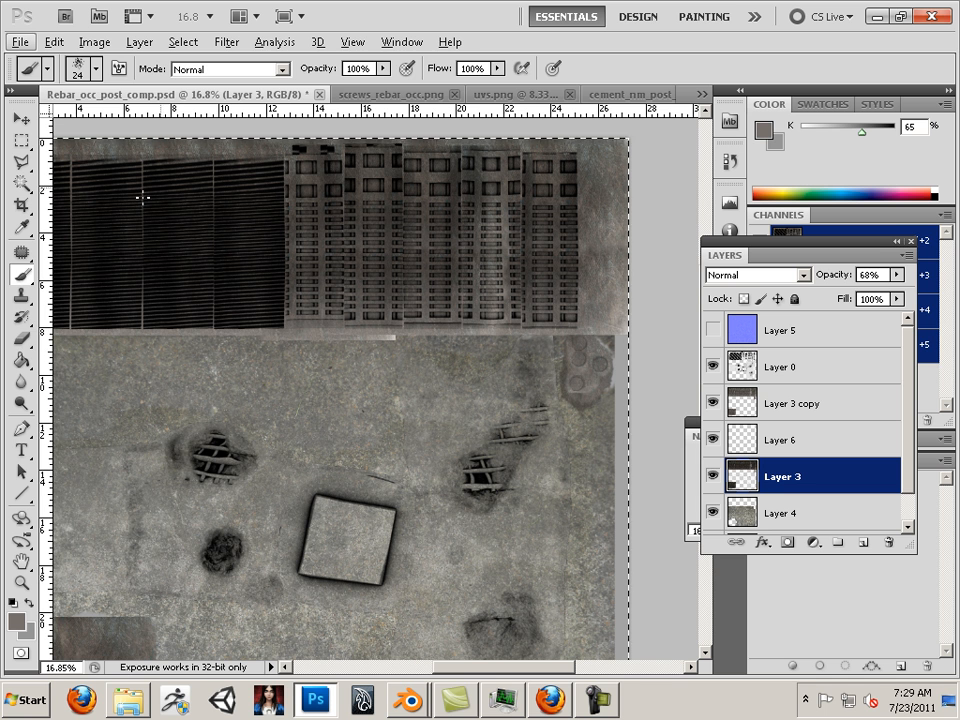
key(e)
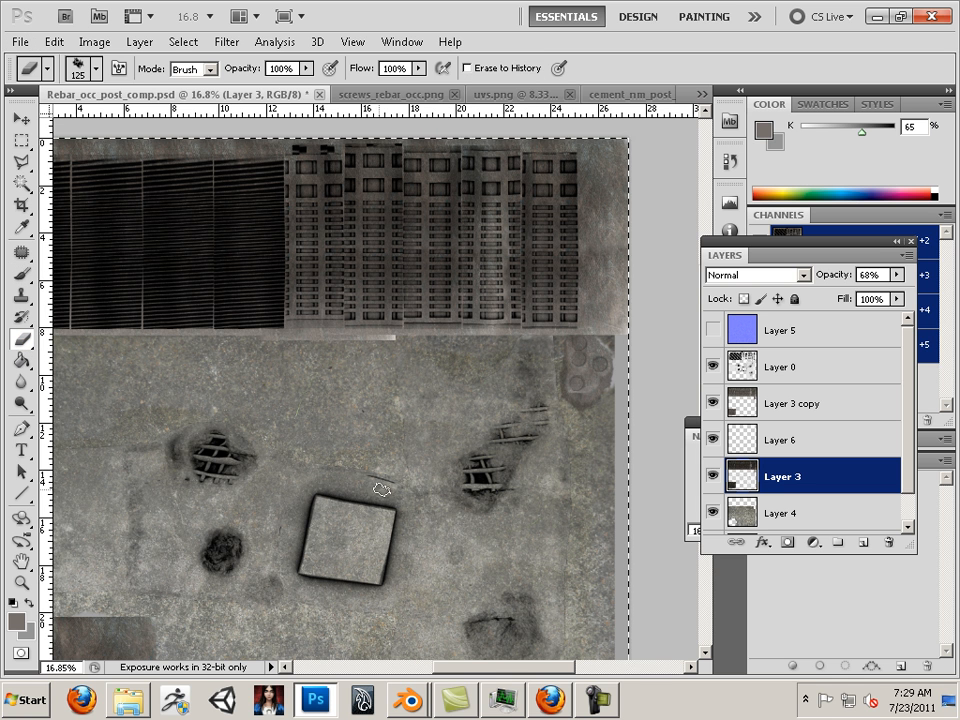
key(bracketright)
key(bracketright)
key(bracketright)
key(bracketright)
key(bracketright)
key(bracketright)
key(bracketright)
key(bracketright)
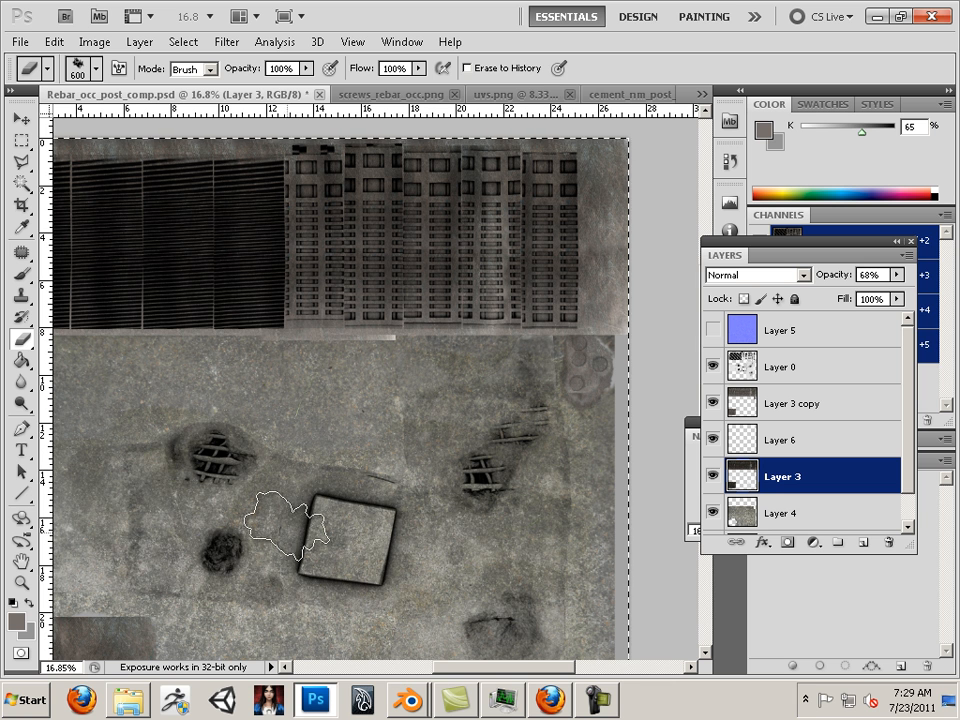
drag(349, 495, 564, 475)
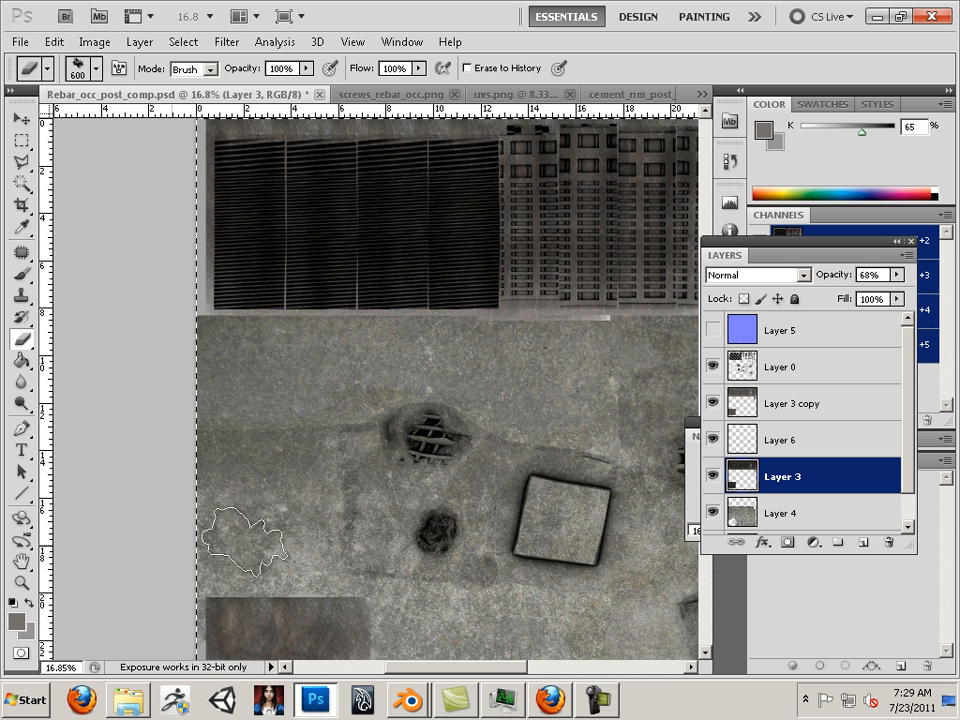
mouse_move(459, 467)
mouse_down()
mouse_move(124, 422)
mouse_move(168, 367)
mouse_up()
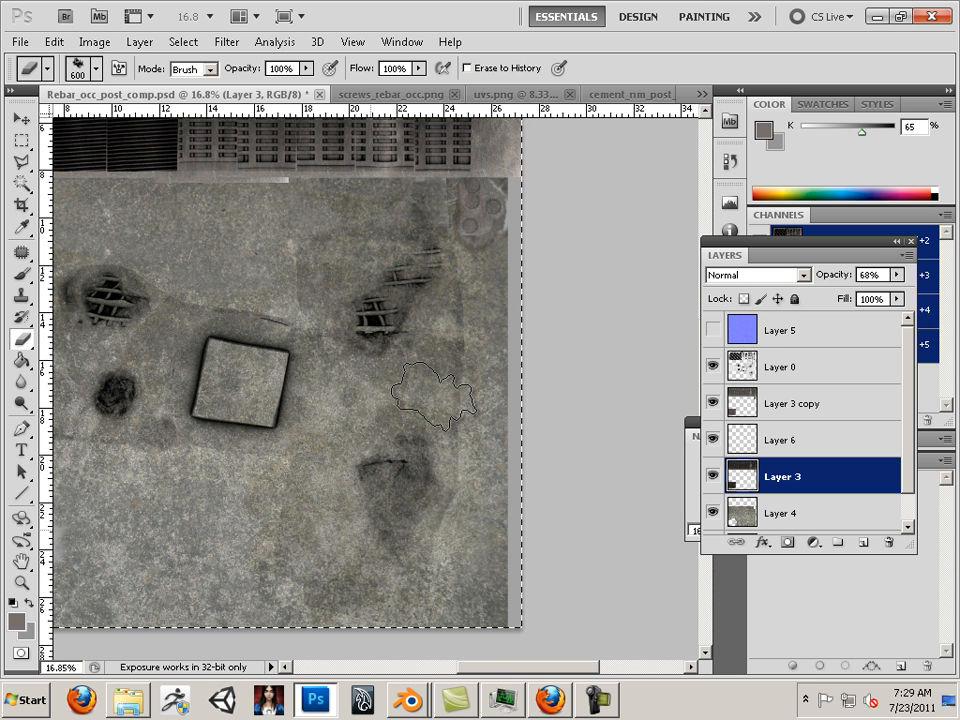
key(bracketleft)
key(bracketleft)
key(bracketleft)
key(bracketleft)
key(bracketleft)
key(bracketleft)
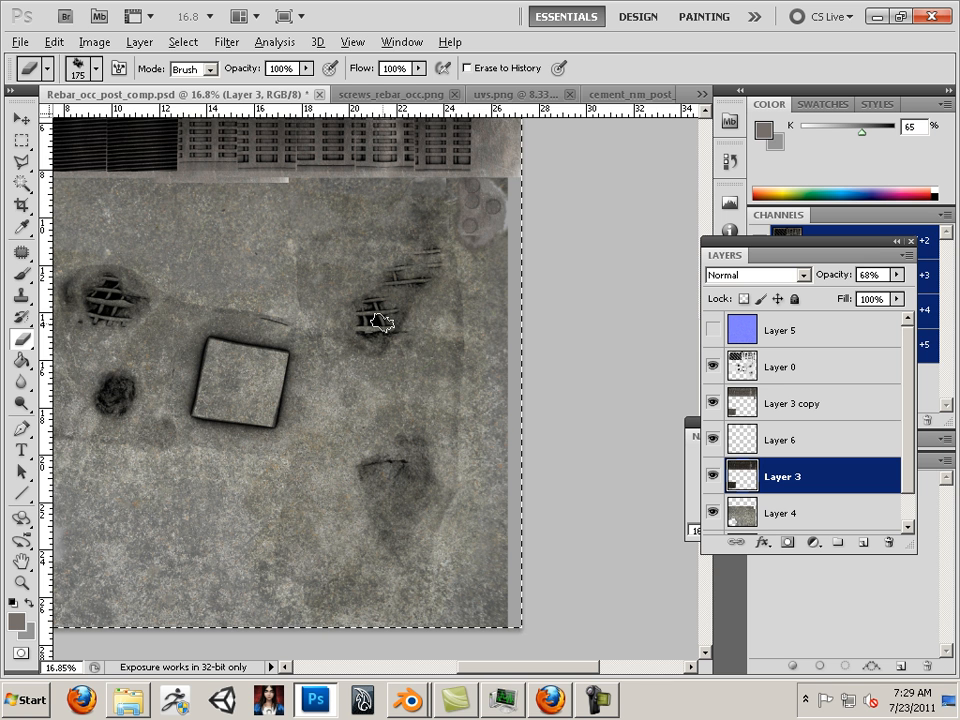
scroll(476, 272, up, 4)
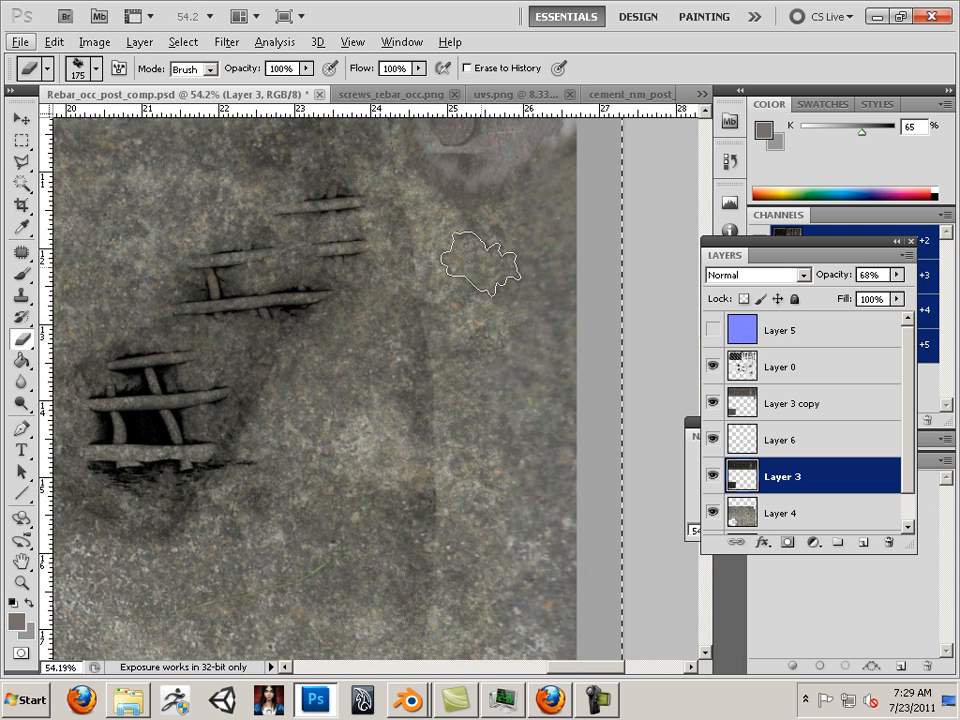
drag(499, 261, 491, 364)
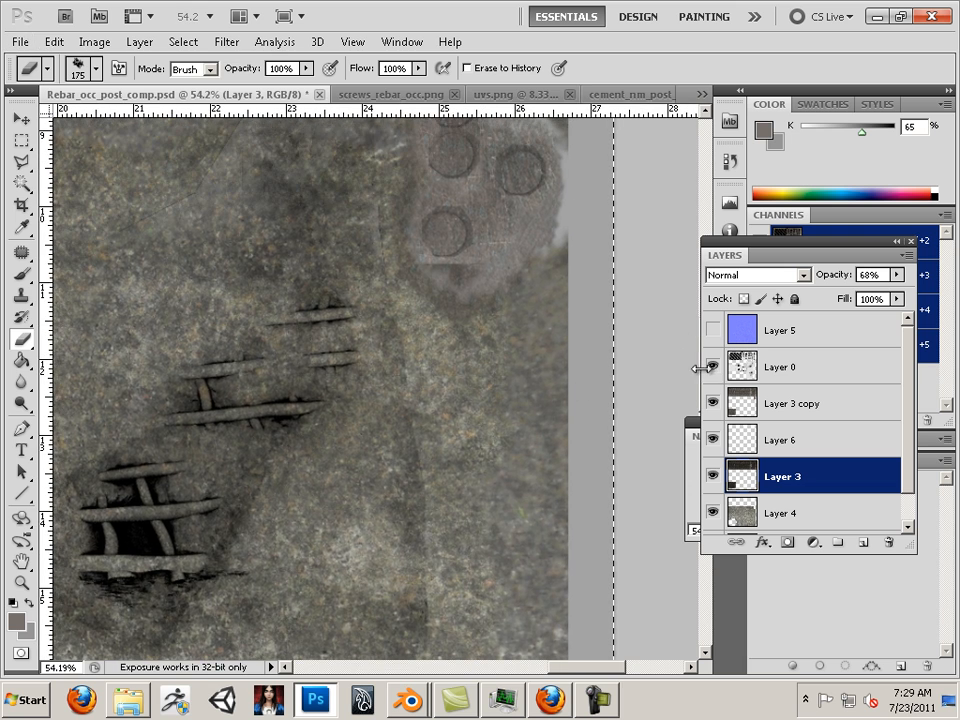
Hide Layer 0 and clone metal texture on Layer 3 over the gray bolt patch with the Clone Stamp at size 100.
click(711, 368)
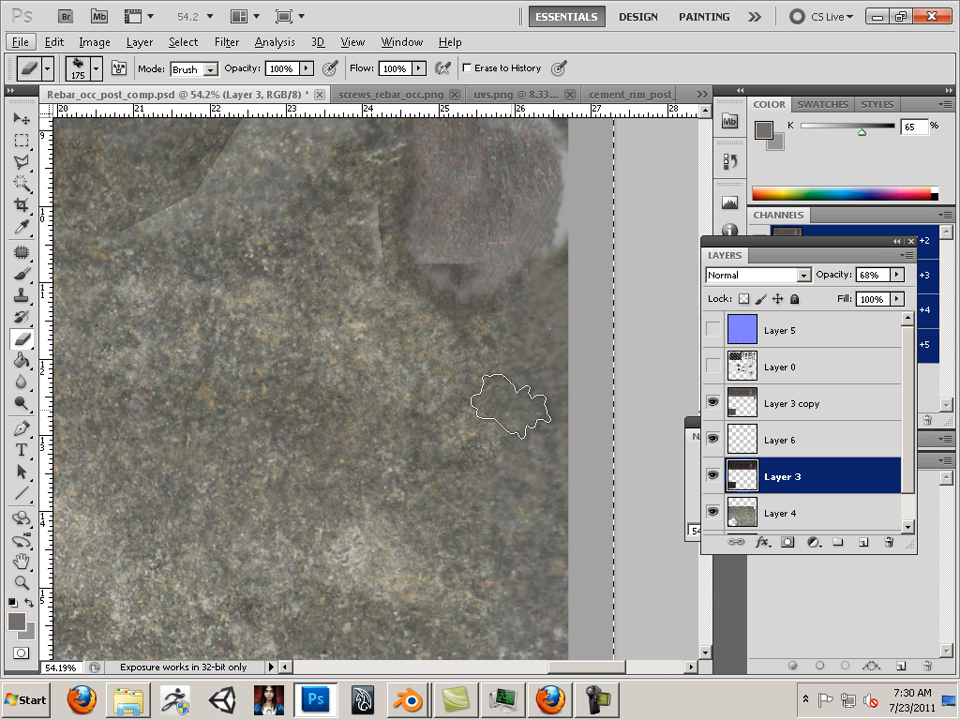
scroll(510, 397, up, 5)
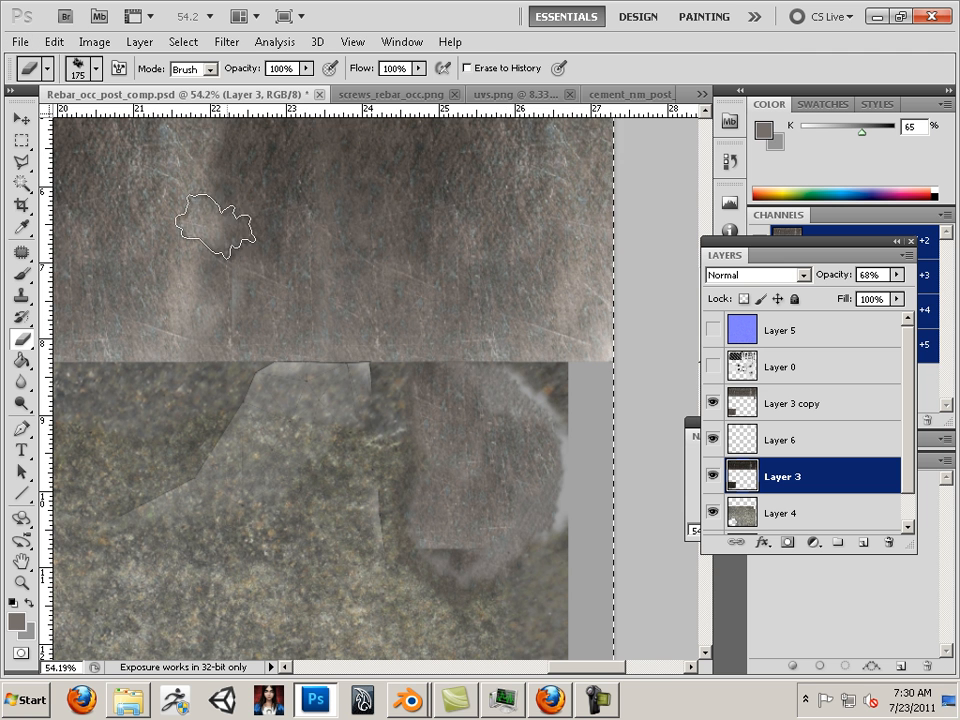
click(24, 297)
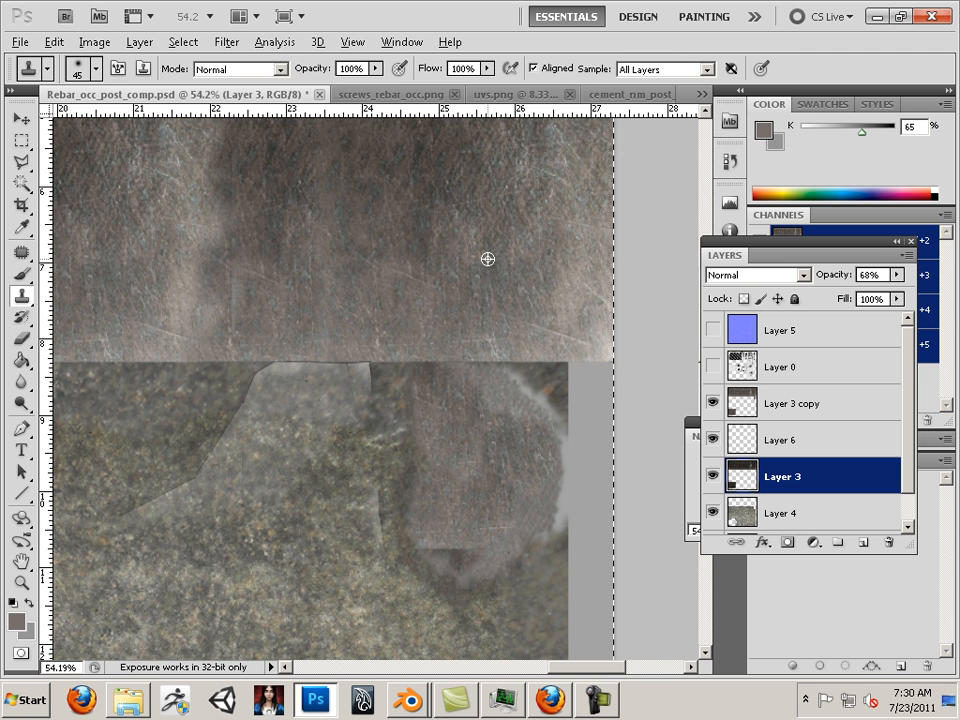
key(bracketright)
key(bracketright)
key(bracketright)
key(bracketright)
key(bracketright)
key(bracketright)
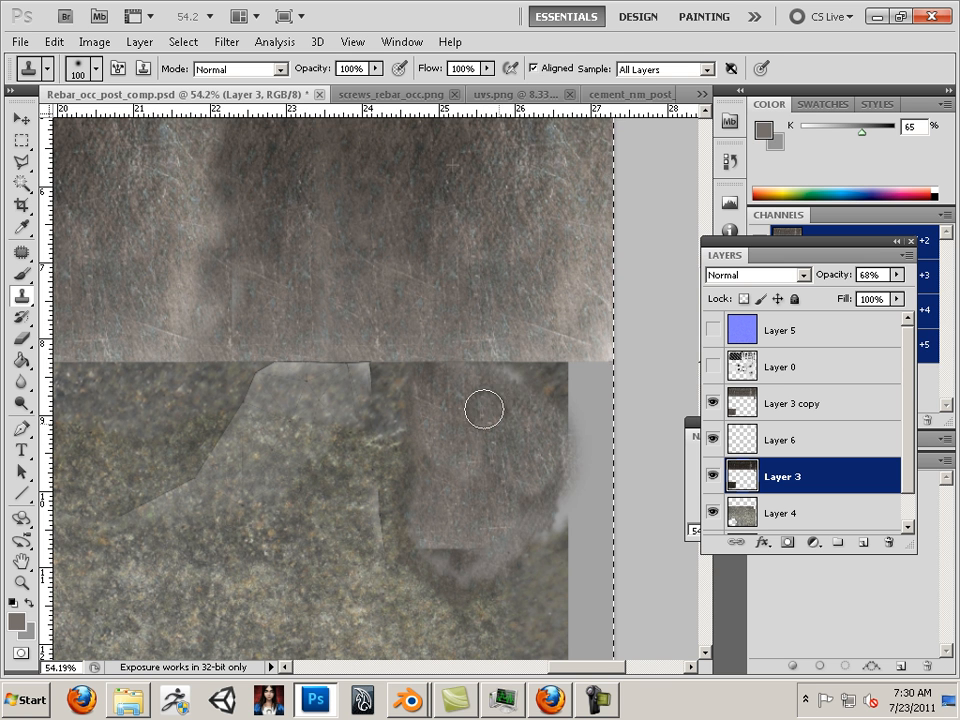
Hide Layer 3 copy, clone metal texture over the rest of the gray bolt patch on Layer 3, and show Layer 0 again.
click(713, 404)
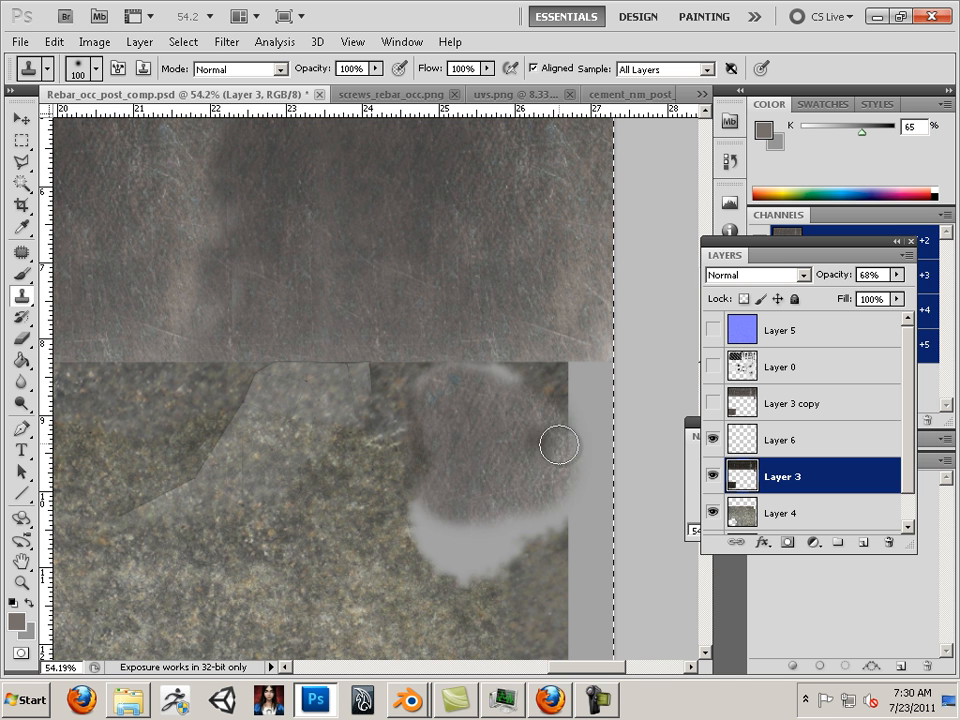
alt+click(450, 236)
mouse_move(465, 439)
mouse_down()
mouse_move(483, 554)
mouse_move(508, 528)
mouse_move(511, 548)
mouse_move(460, 573)
mouse_move(446, 484)
mouse_move(446, 502)
mouse_move(426, 452)
mouse_move(435, 418)
mouse_move(528, 403)
mouse_move(503, 394)
mouse_move(438, 410)
mouse_up()
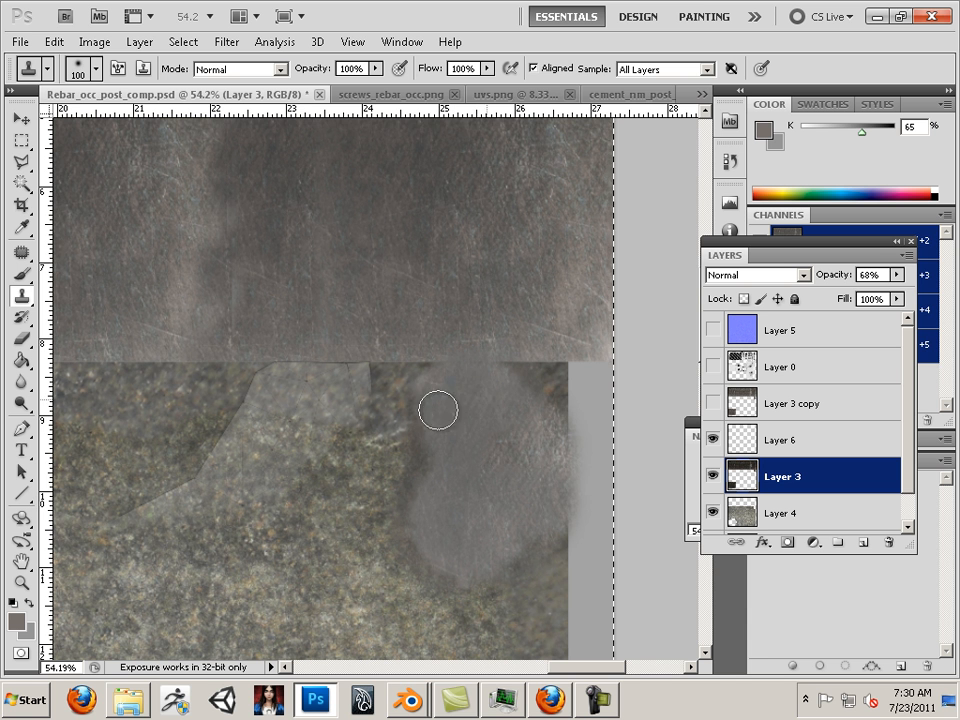
click(713, 367)
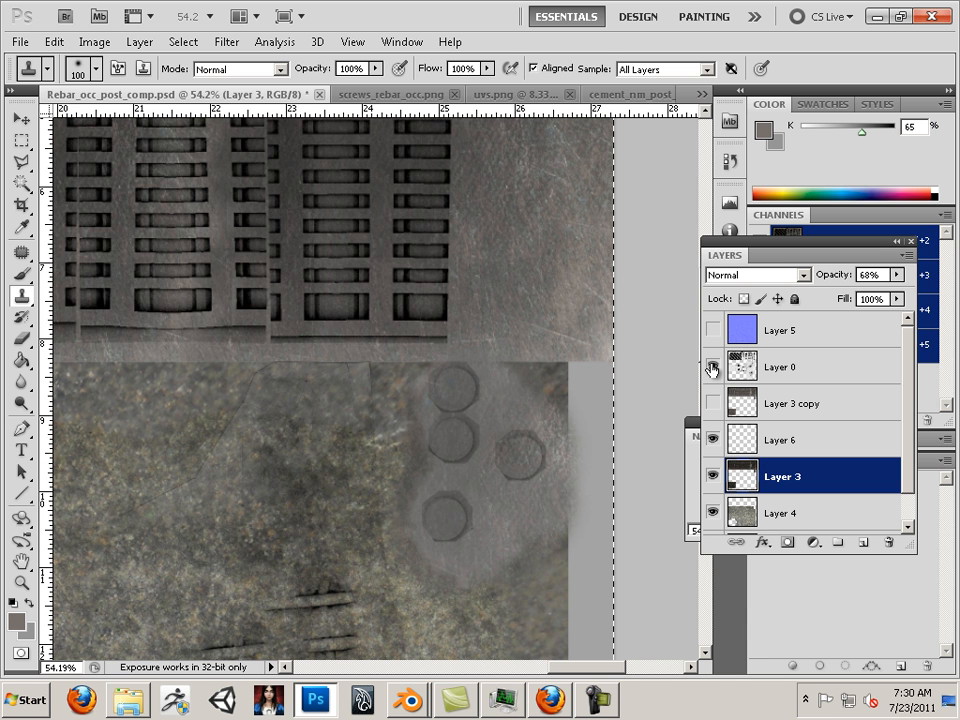
click(713, 367)
click(713, 367)
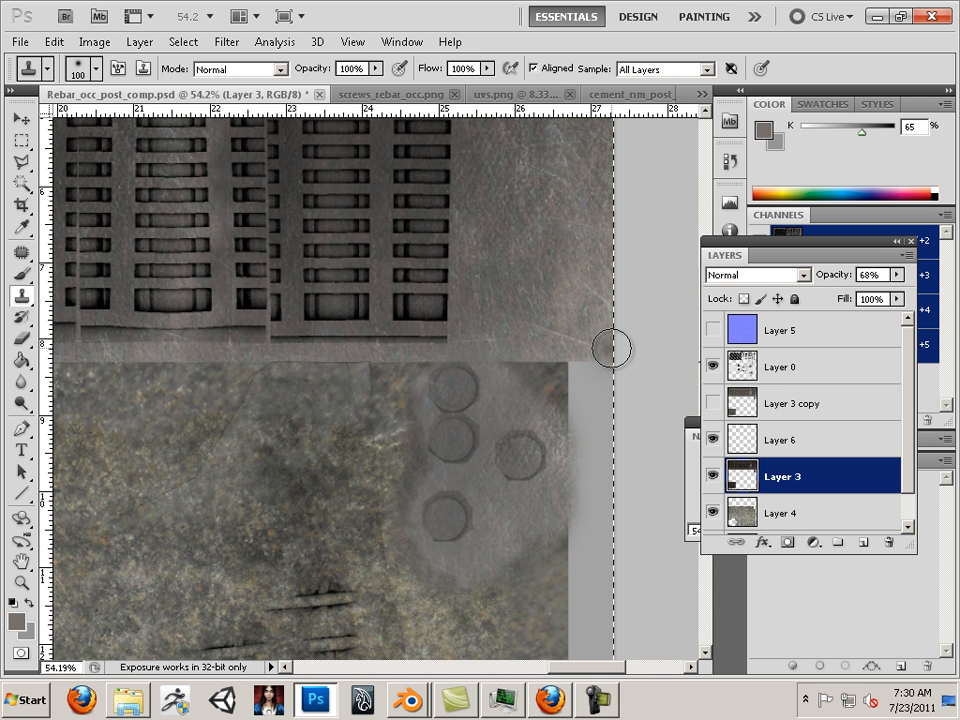
Check the texture with Layer 0 hidden and shown, and delete Layer 0.
scroll(343, 399, down, 1)
scroll(343, 399, up, 3)
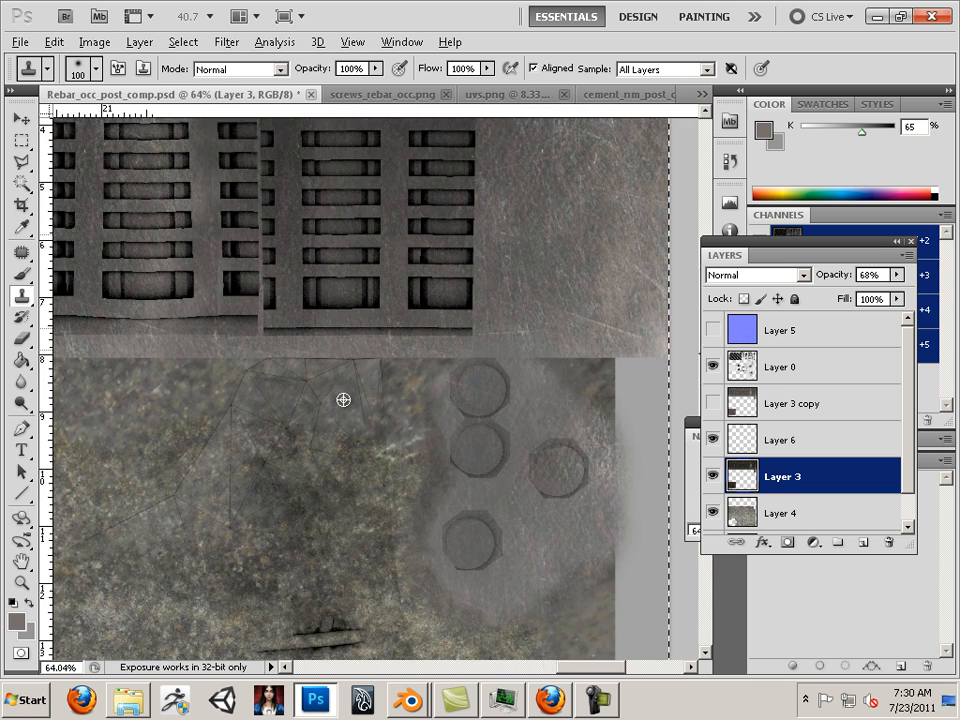
scroll(343, 400, down, 3)
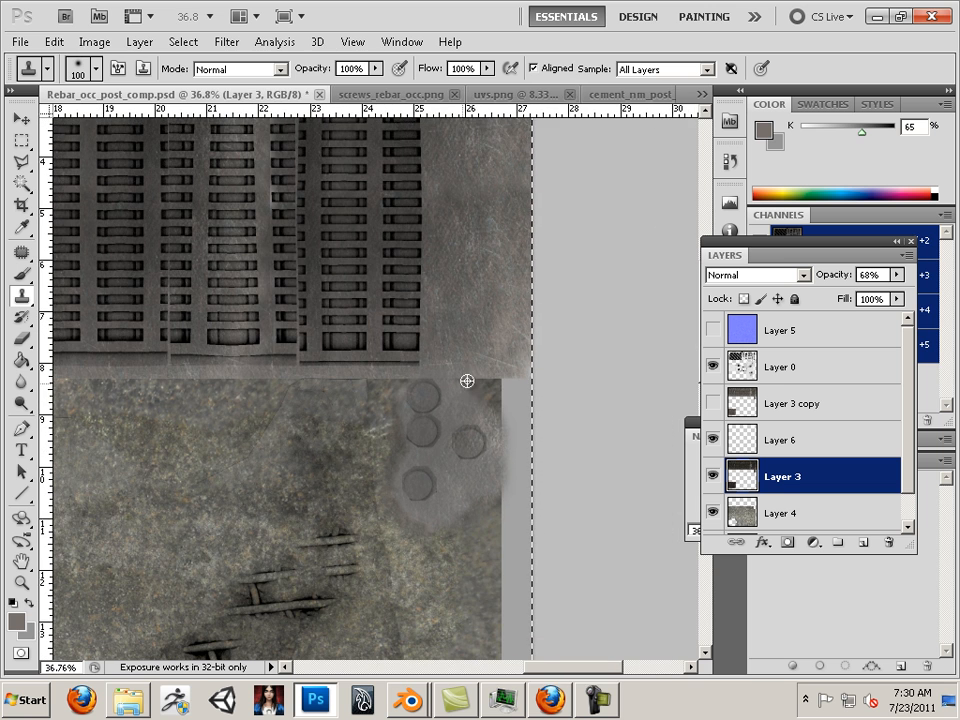
click(722, 374)
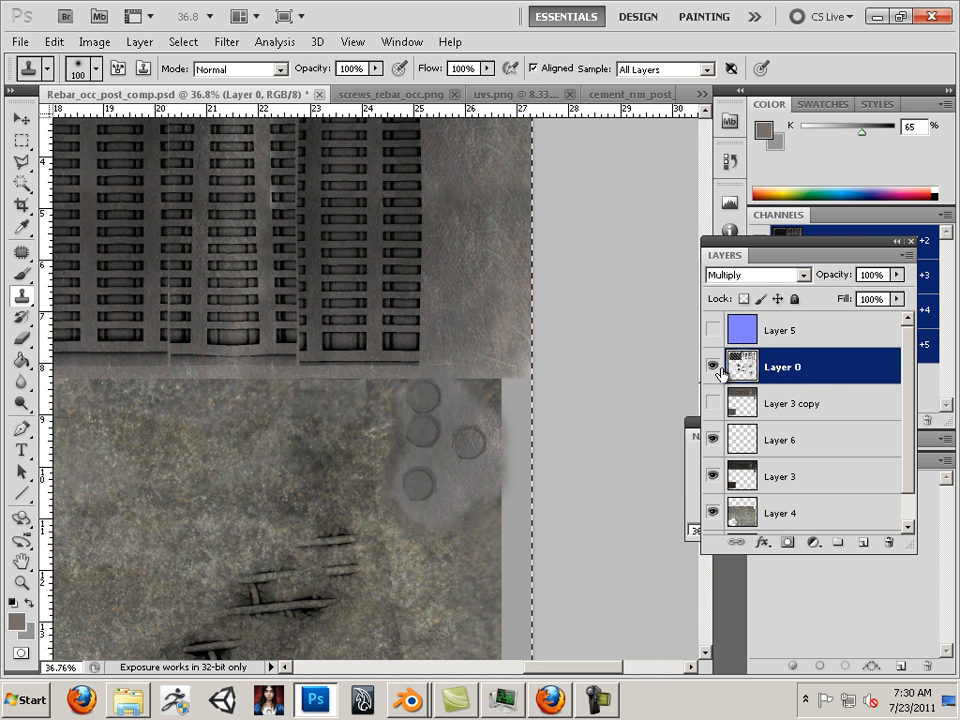
click(713, 367)
click(713, 367)
drag(852, 378, 886, 545)
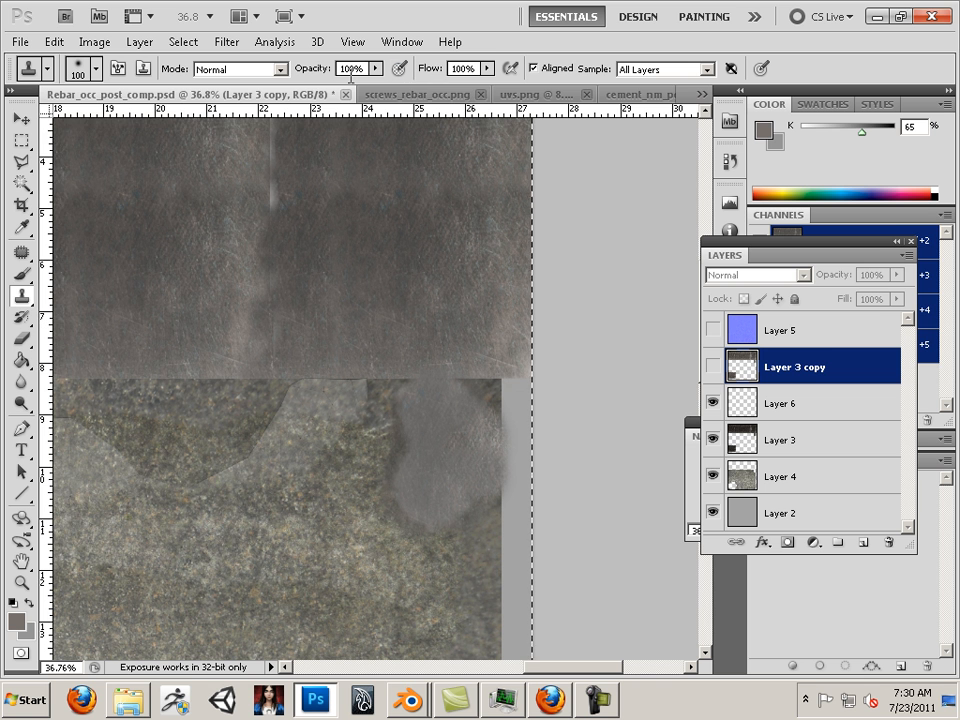
click(18, 41)
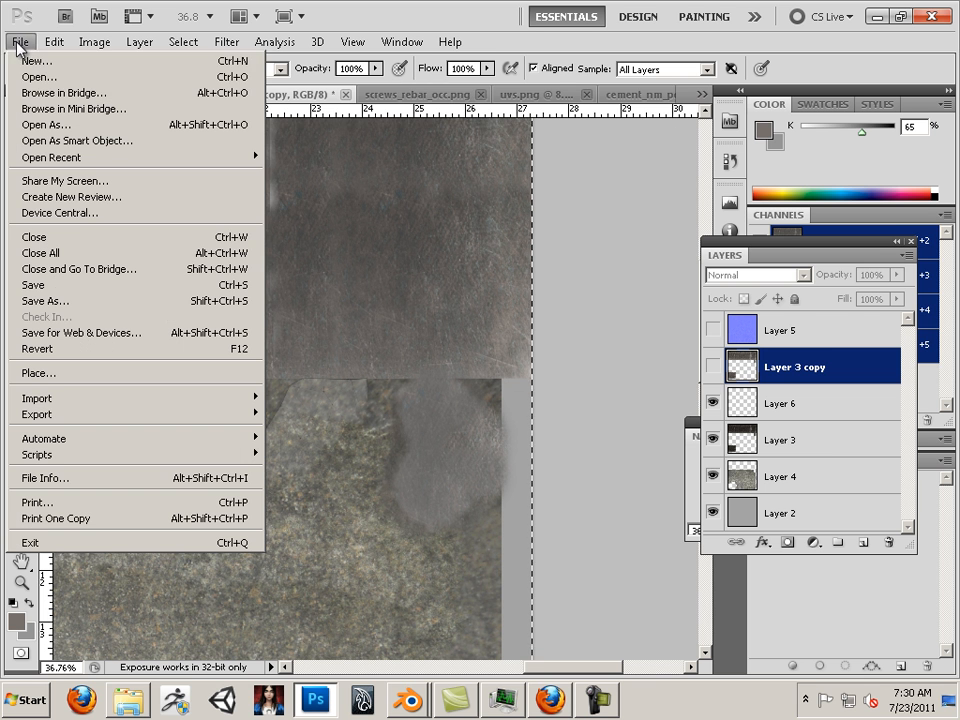
click(20, 77)
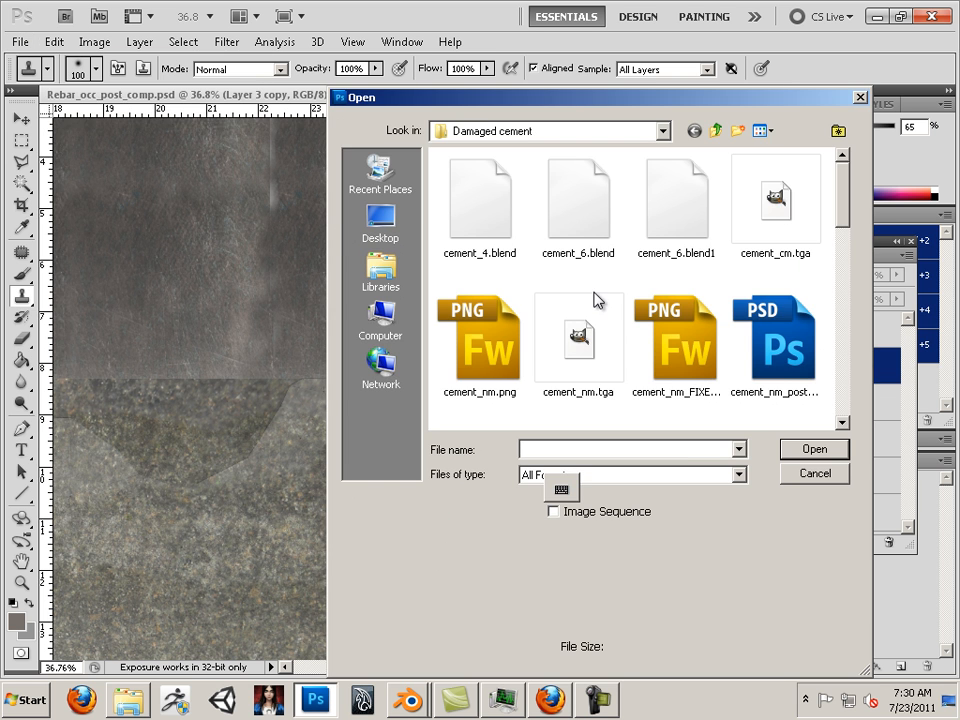
scroll(735, 288, down, 5)
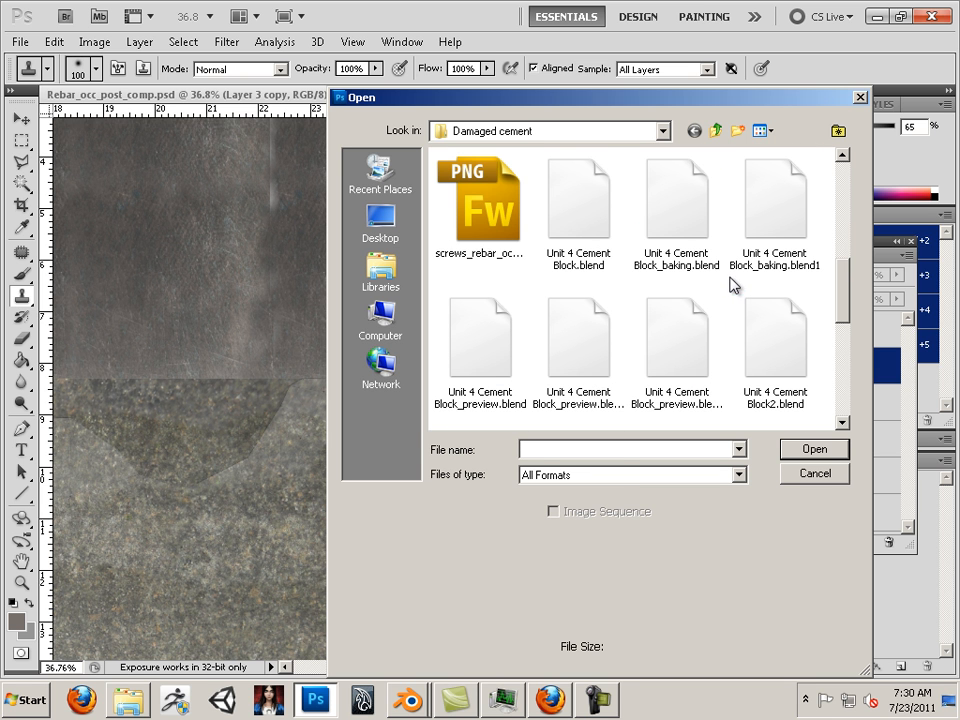
click(493, 236)
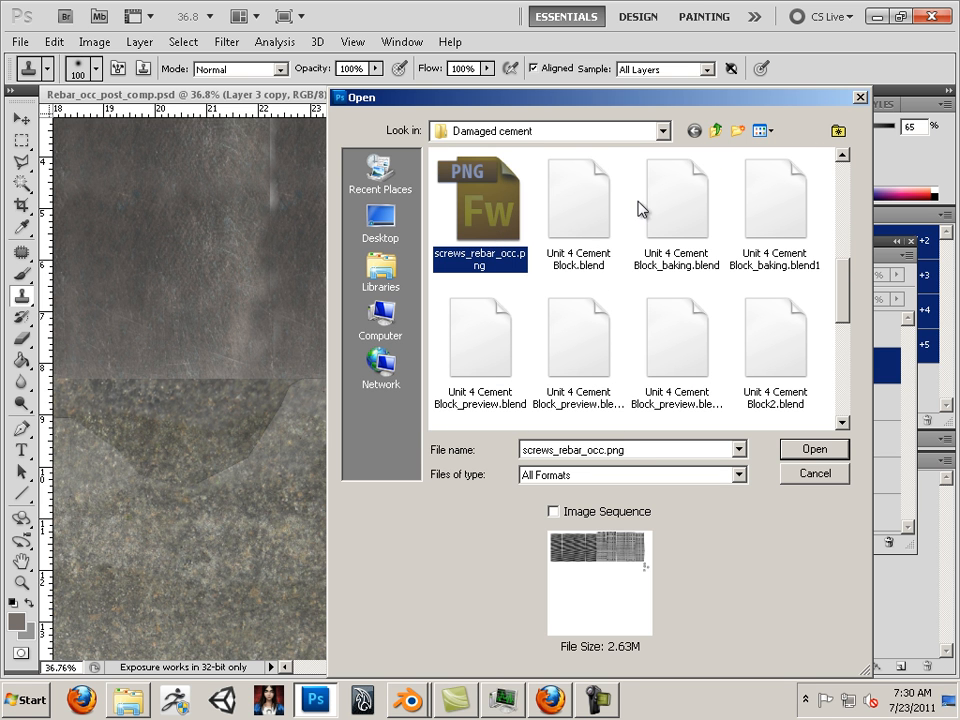
scroll(688, 280, up, 5)
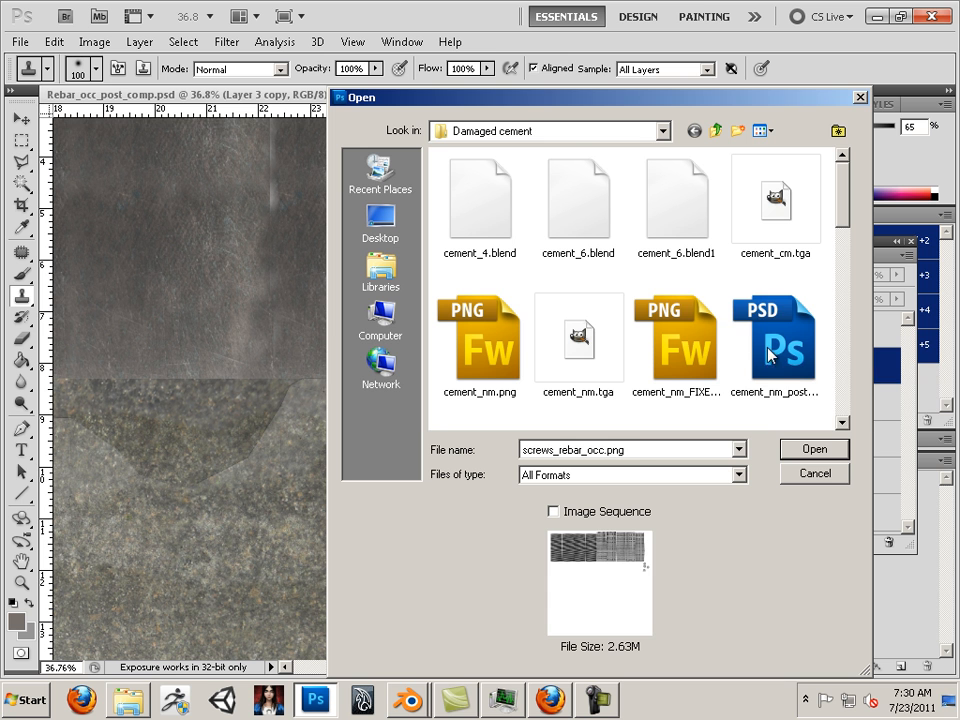
click(808, 392)
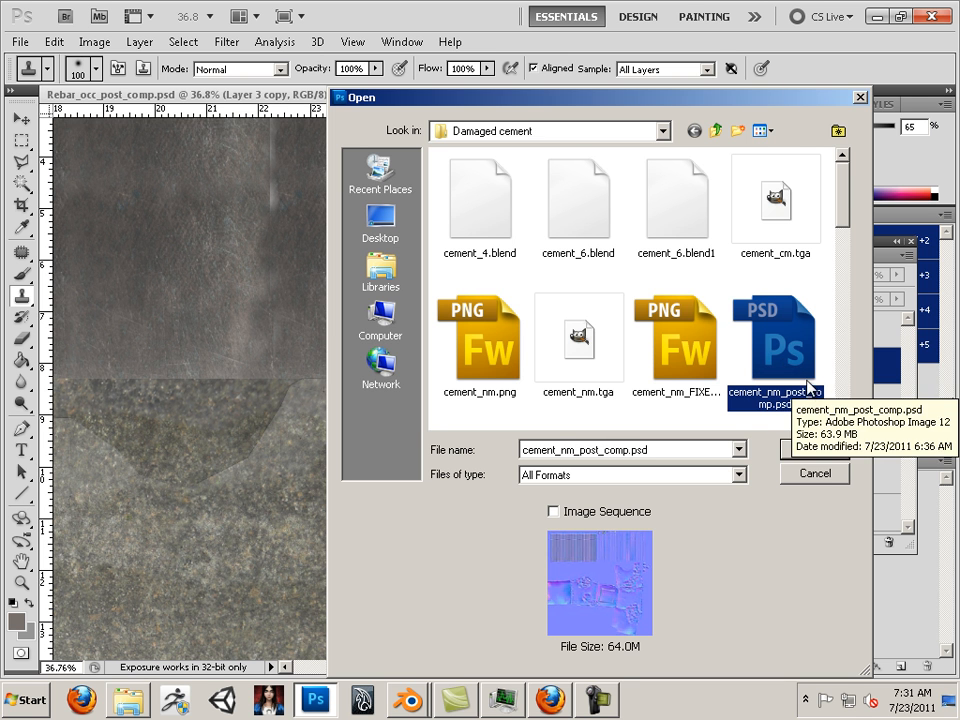
click(820, 476)
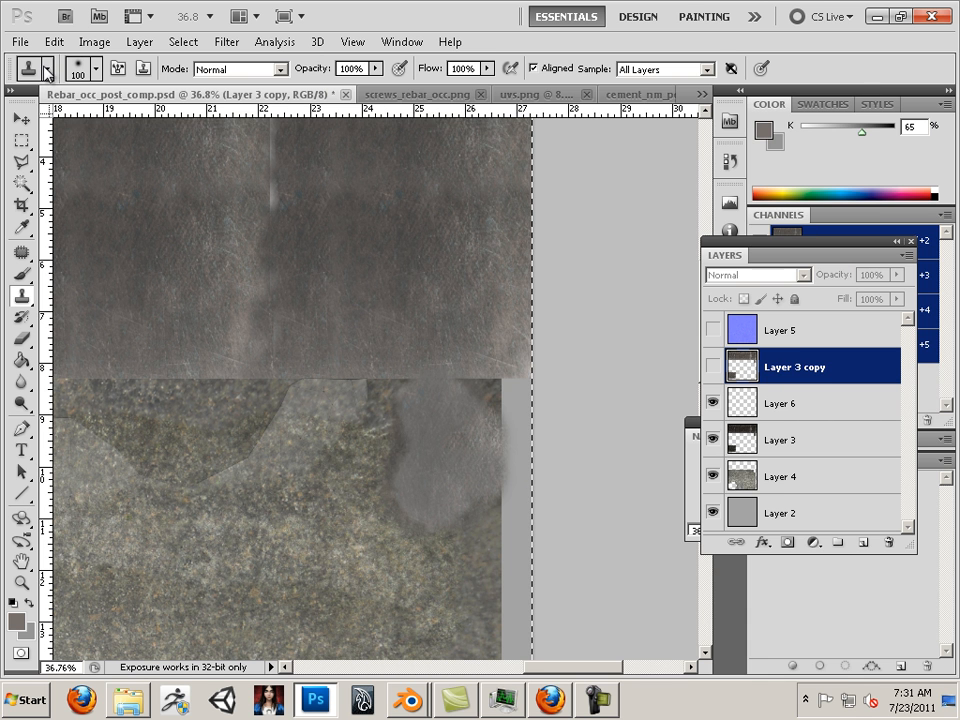
Save the document in the Damaged cement folder as Rebar_occ_post_comp2.psd with Maximize Compatibility on.
click(18, 42)
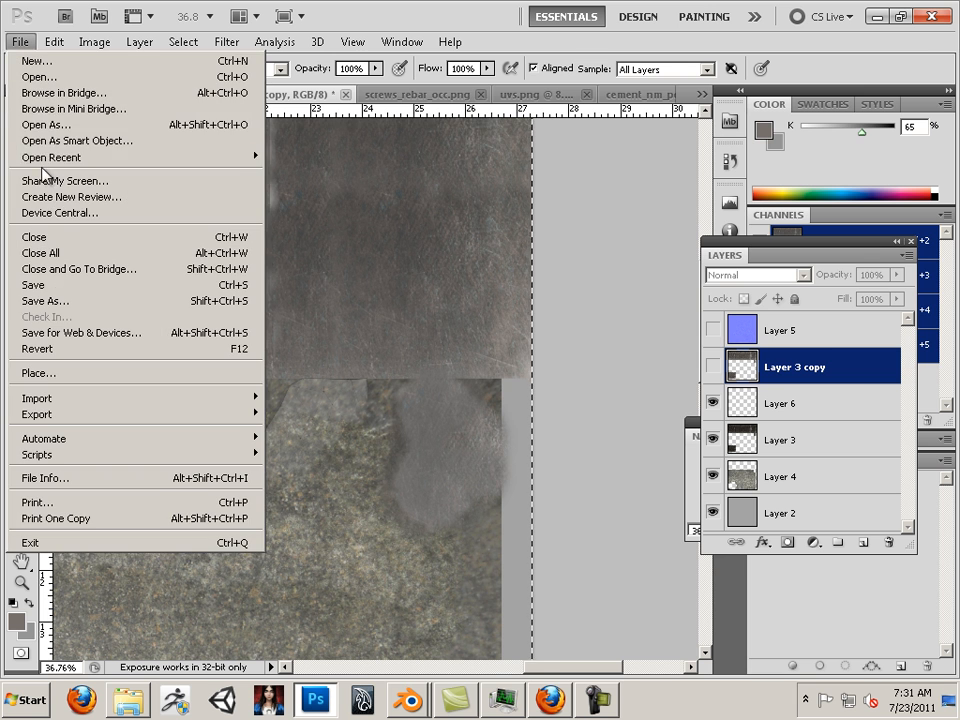
click(75, 282)
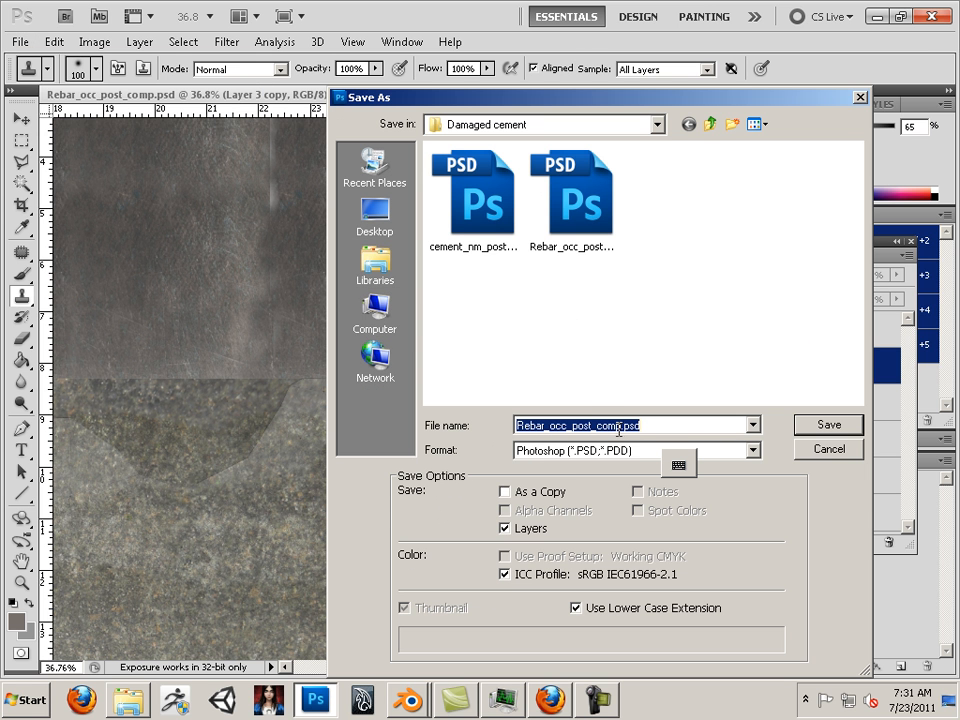
click(623, 428)
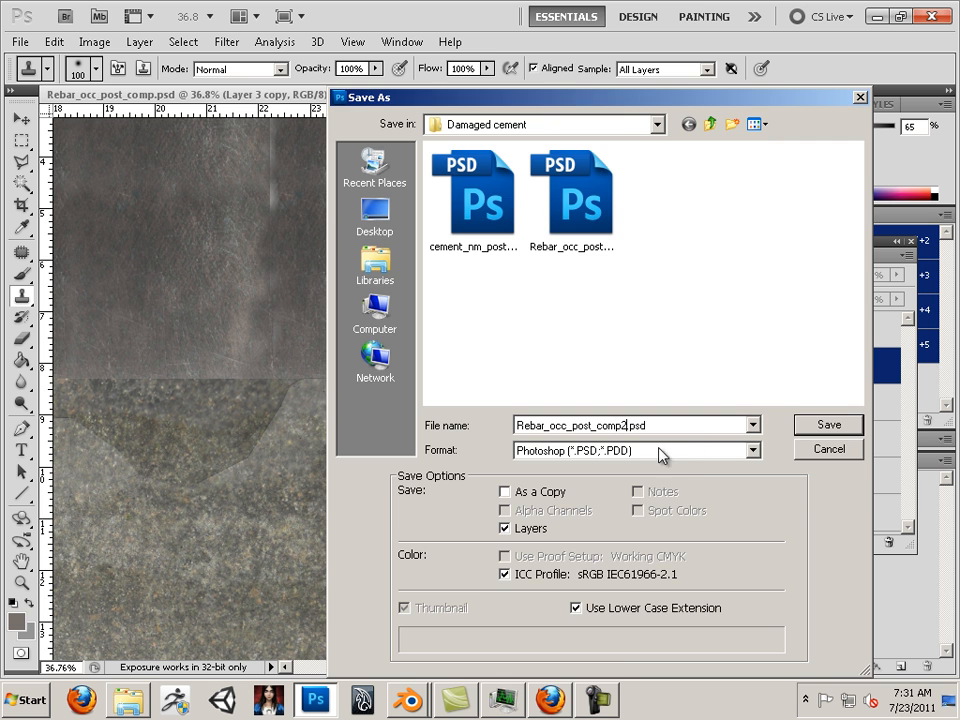
click(808, 426)
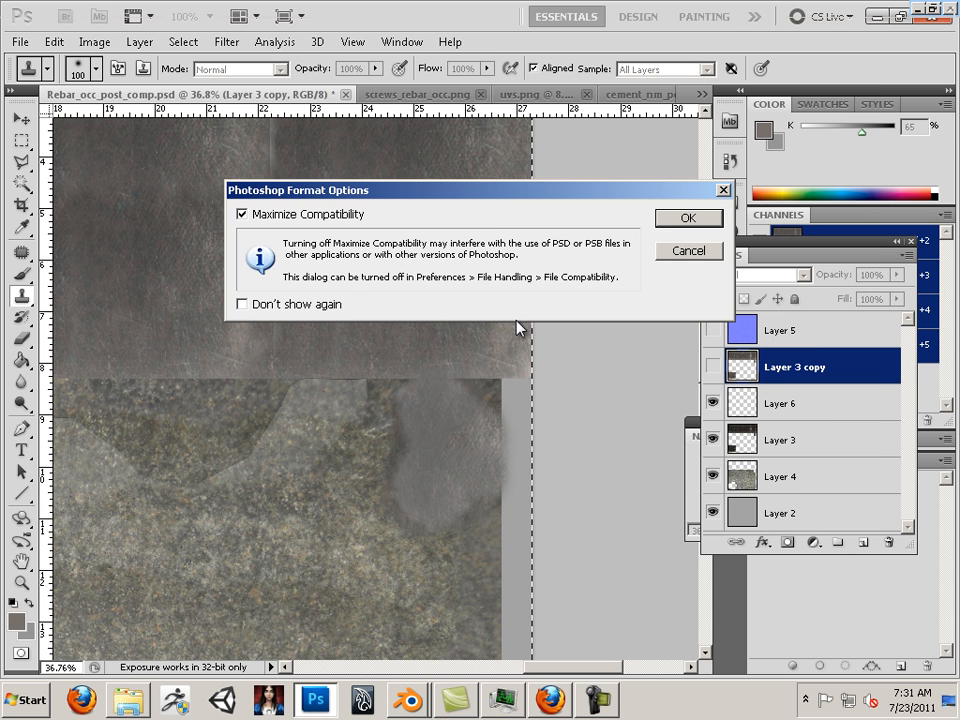
click(684, 220)
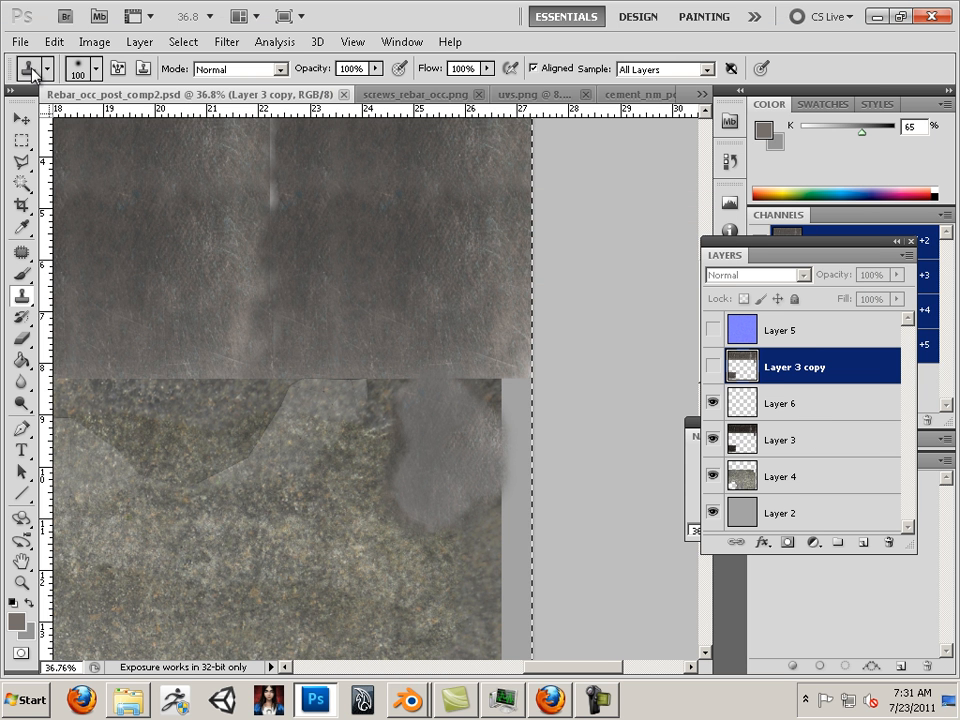
Inspect Layer 0 of the screws_rebar_occ.png document and close that document without saving changes.
click(703, 93)
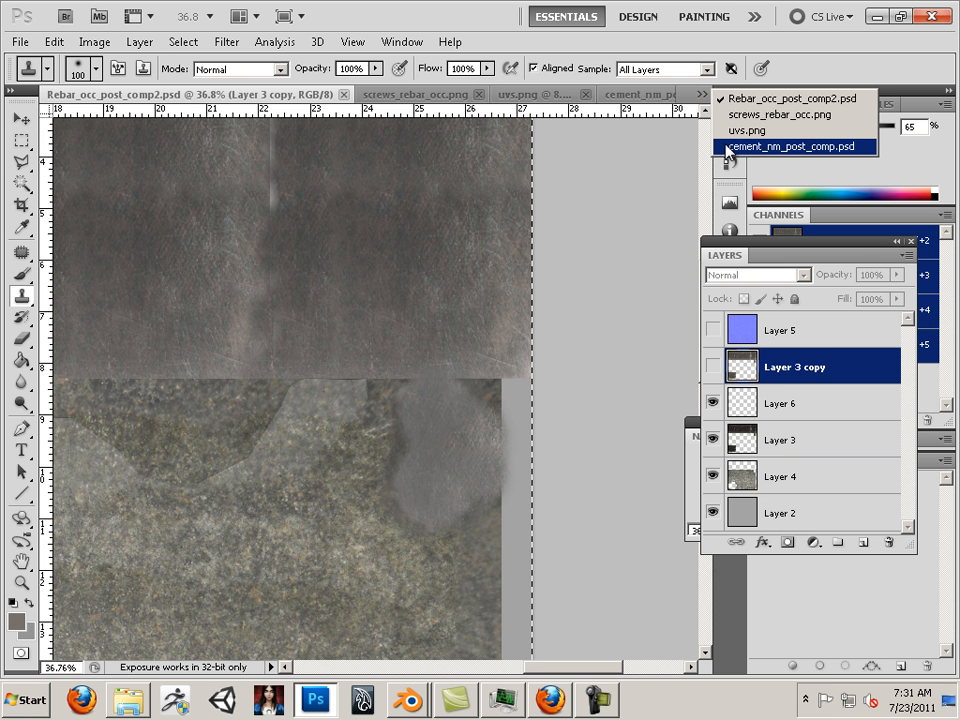
click(737, 116)
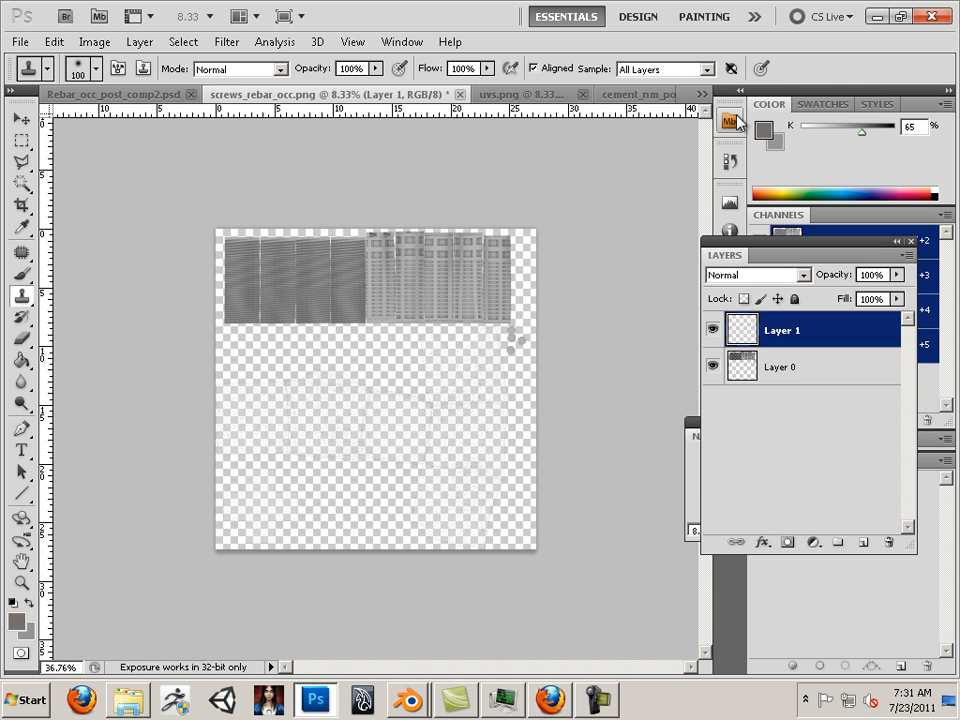
click(806, 370)
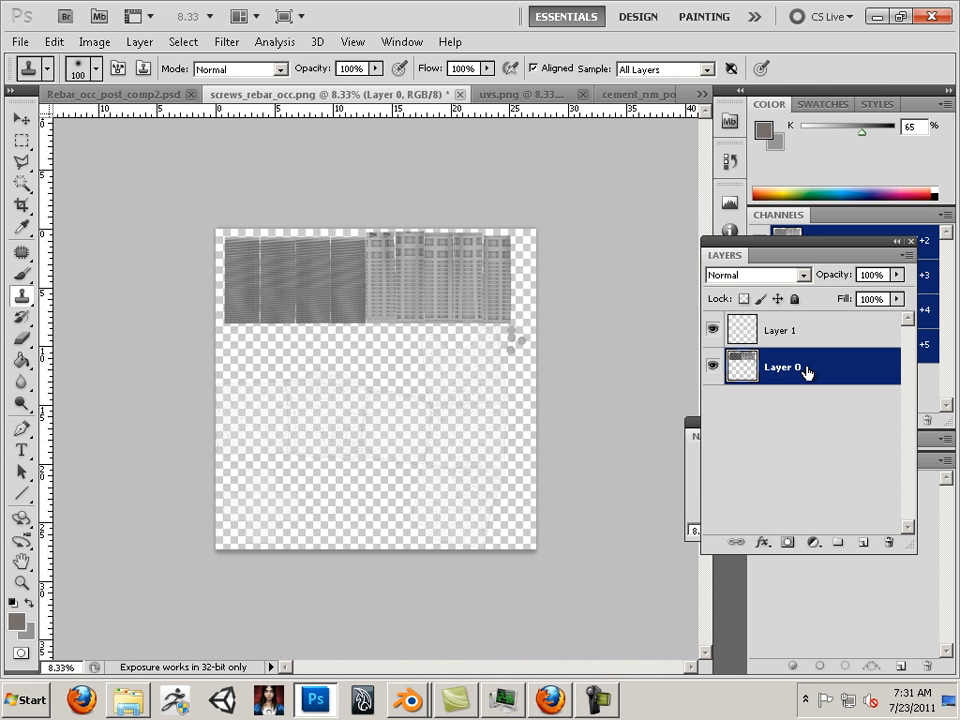
scroll(509, 358, up, 5)
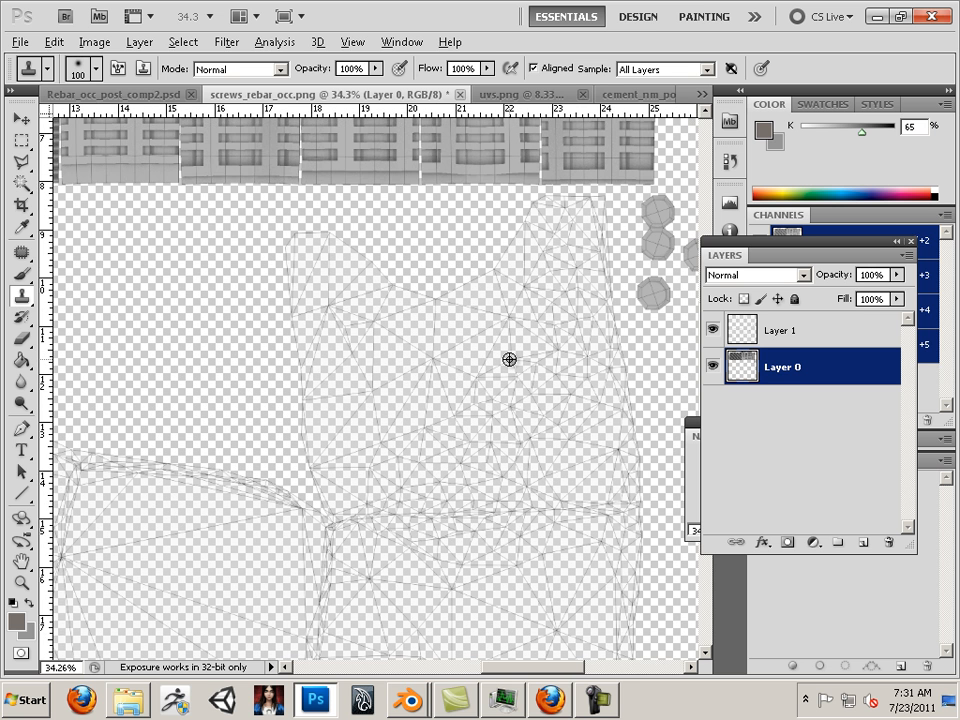
scroll(509, 358, up, 1)
scroll(509, 358, down, 2)
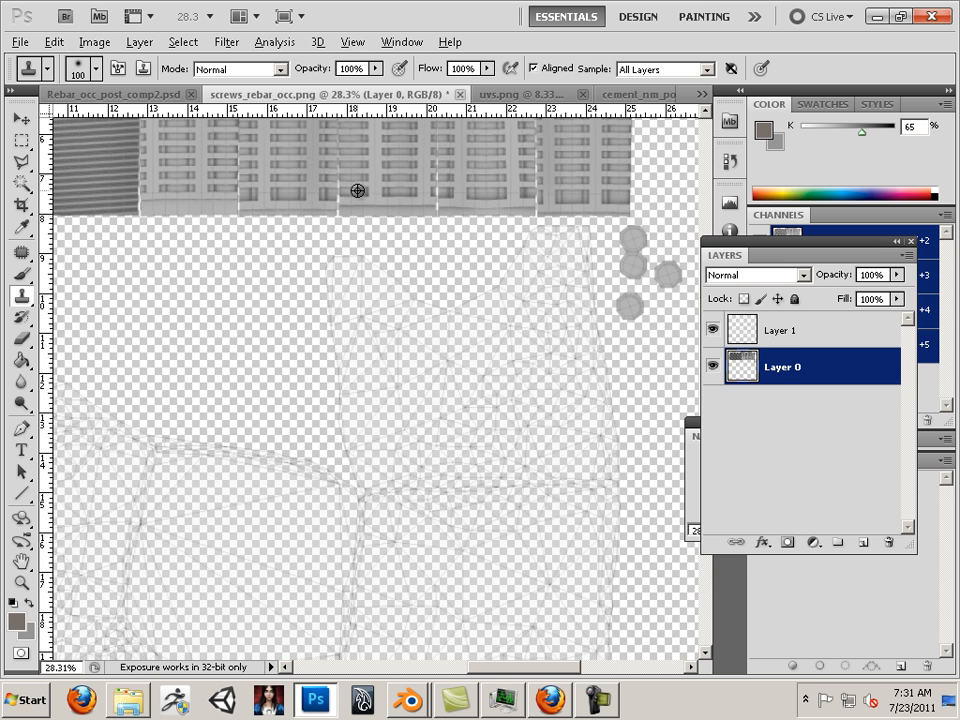
scroll(358, 190, down, 3)
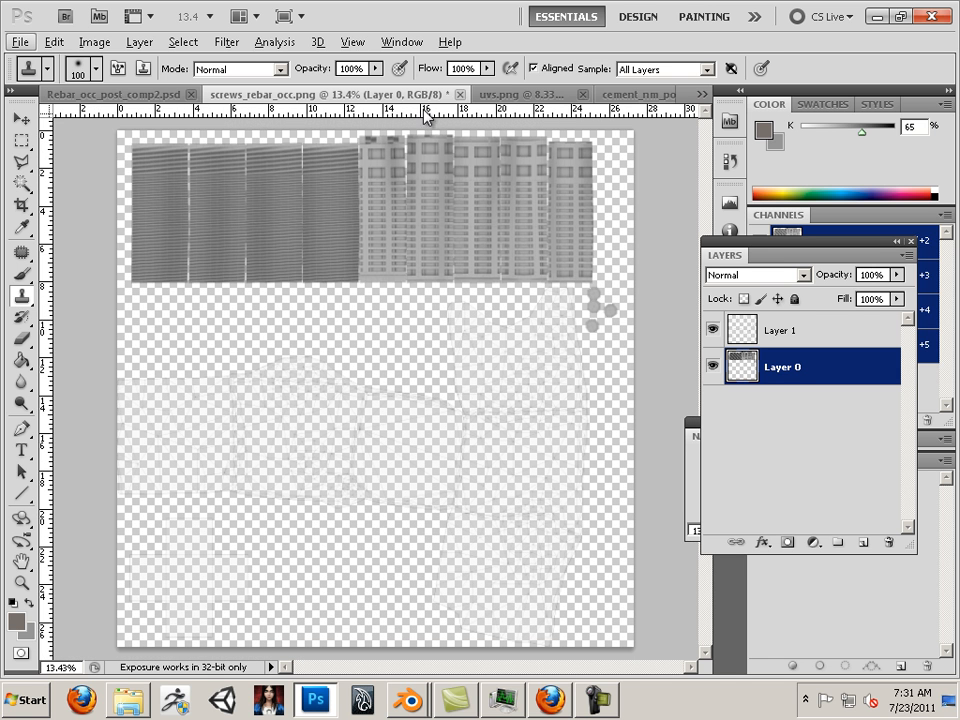
click(461, 94)
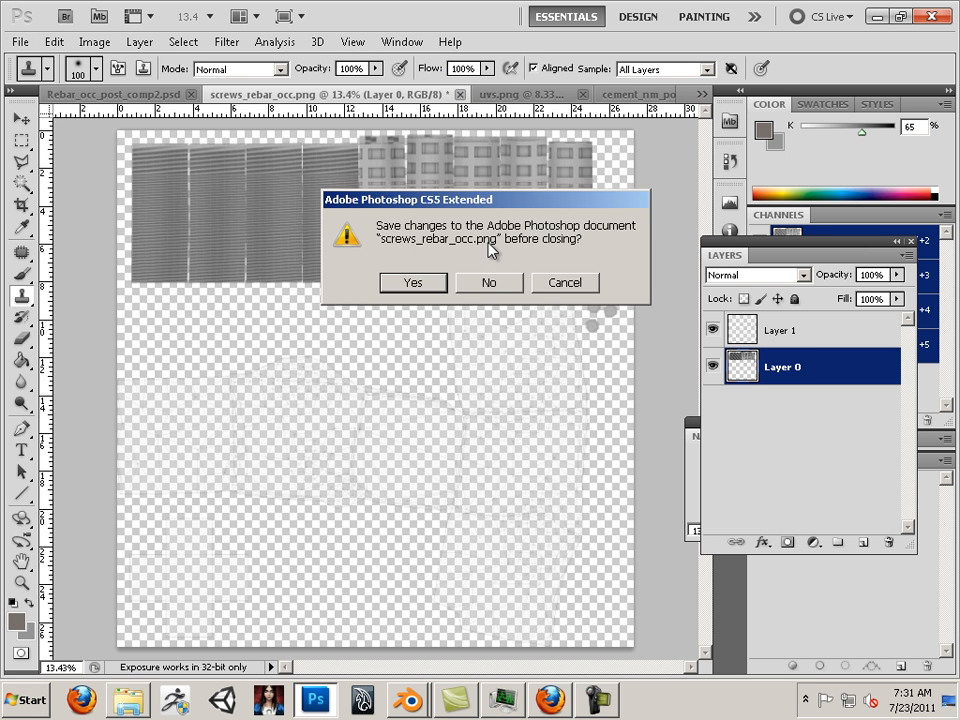
click(489, 282)
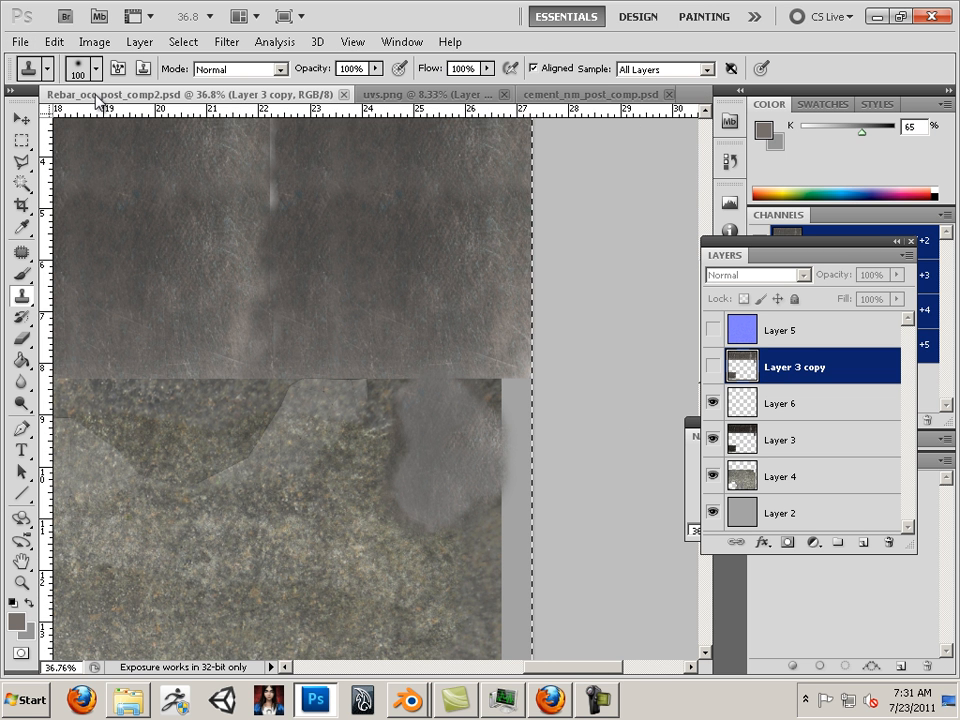
Close uvs.png and cement_nm_post_comp.psd, discarding unsaved changes.
click(430, 94)
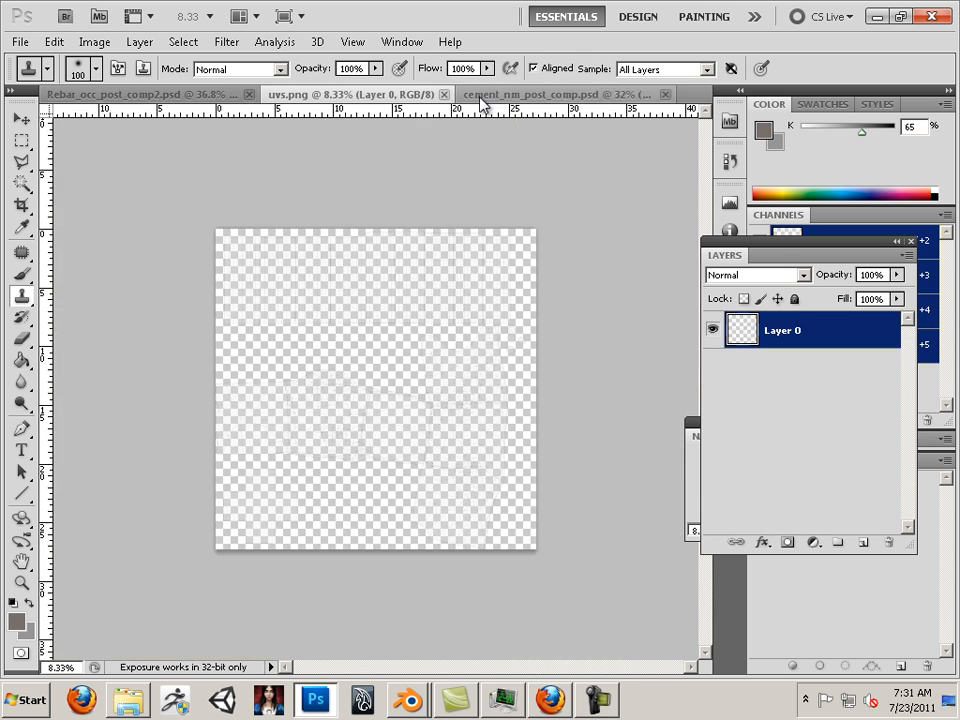
click(444, 94)
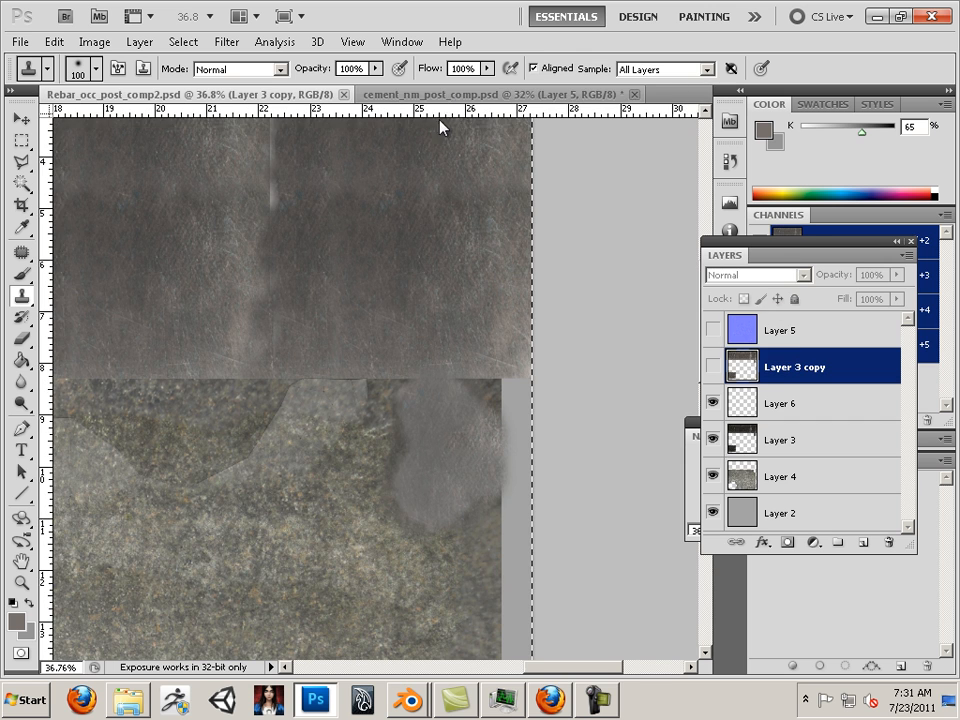
click(525, 95)
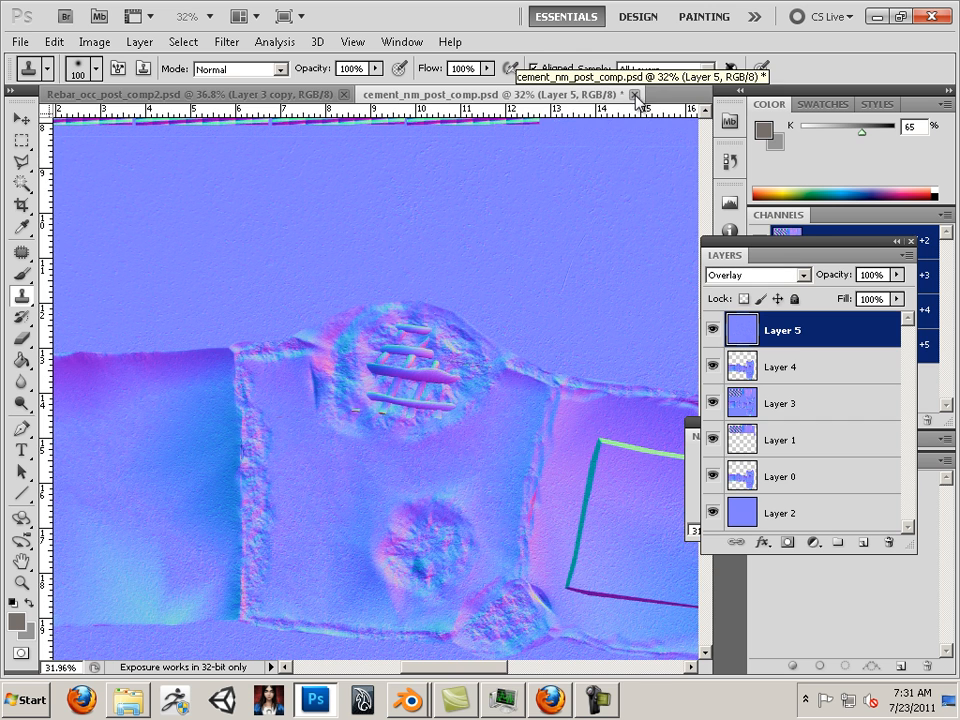
click(637, 95)
click(510, 280)
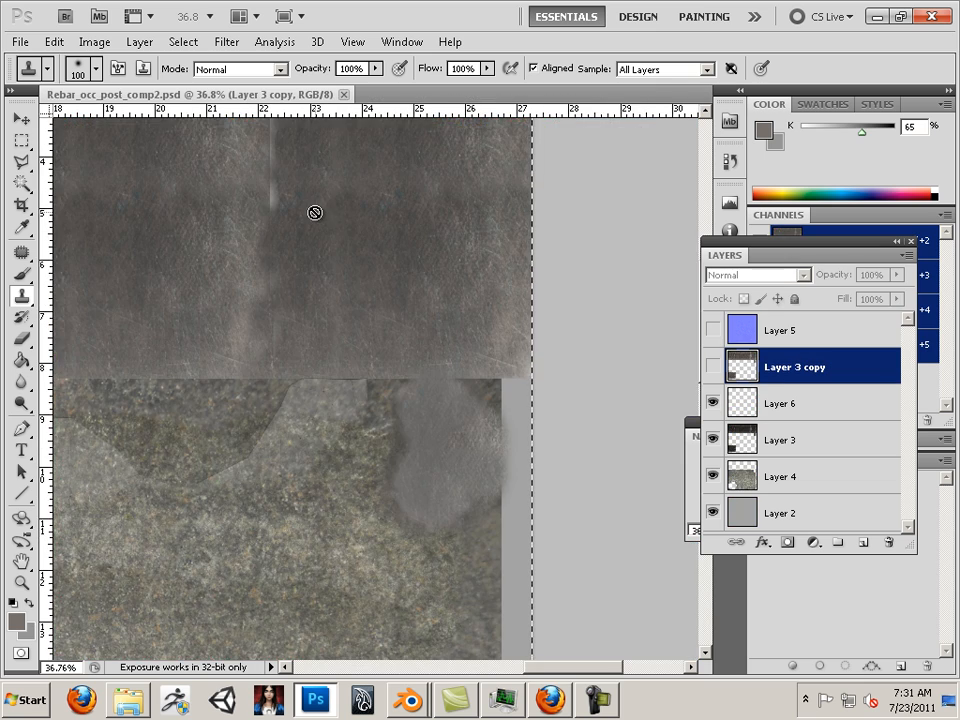
Browse the Damaged cement folder for files to open, listing them with details and a wider name column.
drag(279, 291, 677, 266)
click(22, 42)
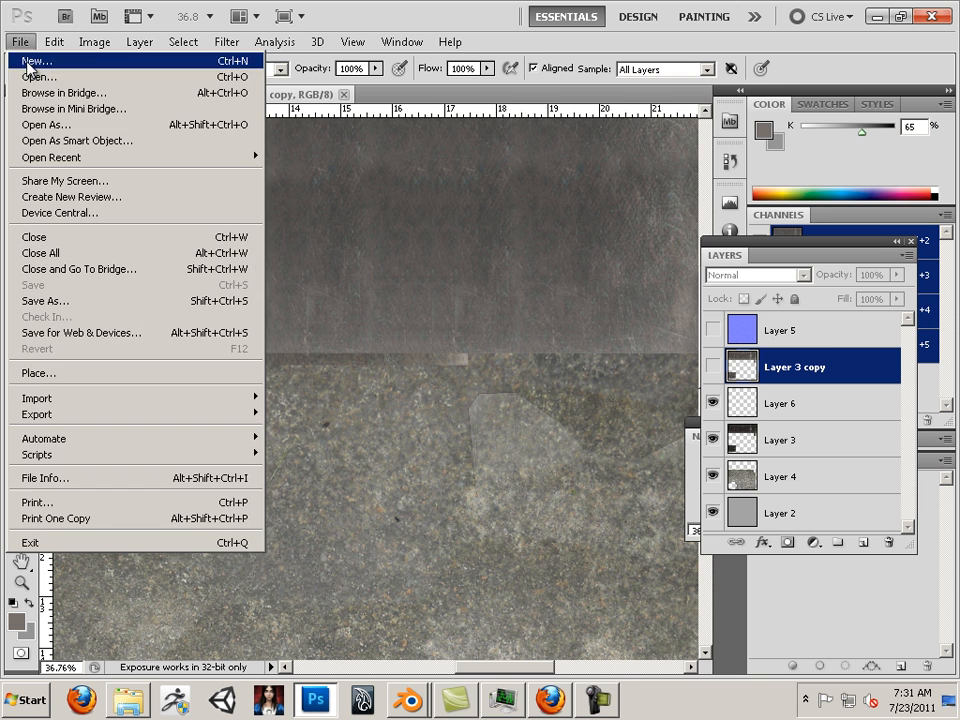
click(32, 75)
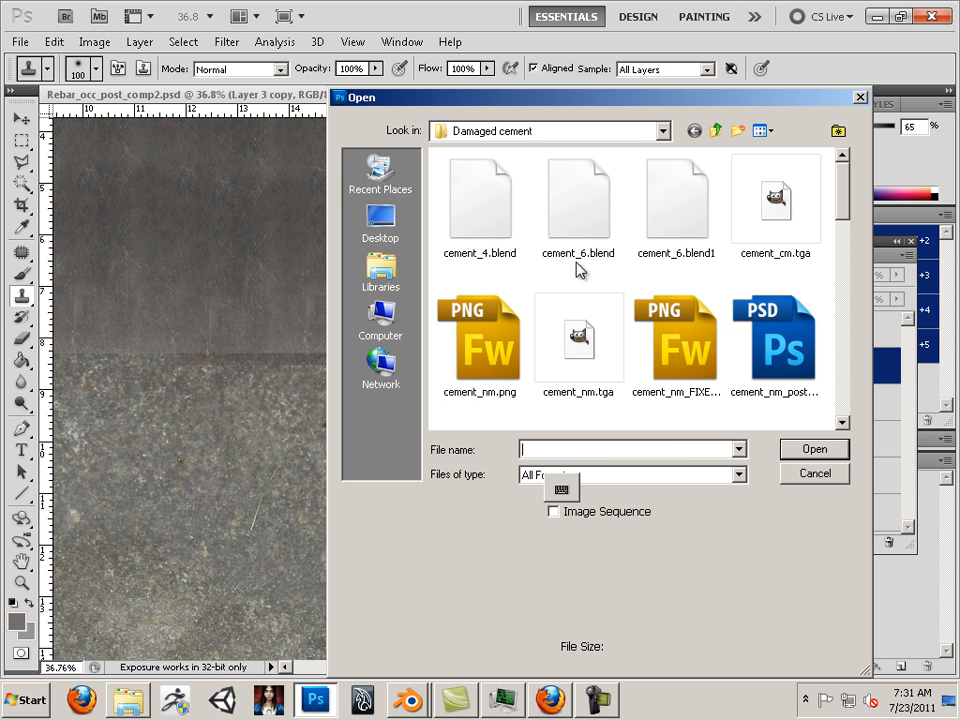
click(762, 131)
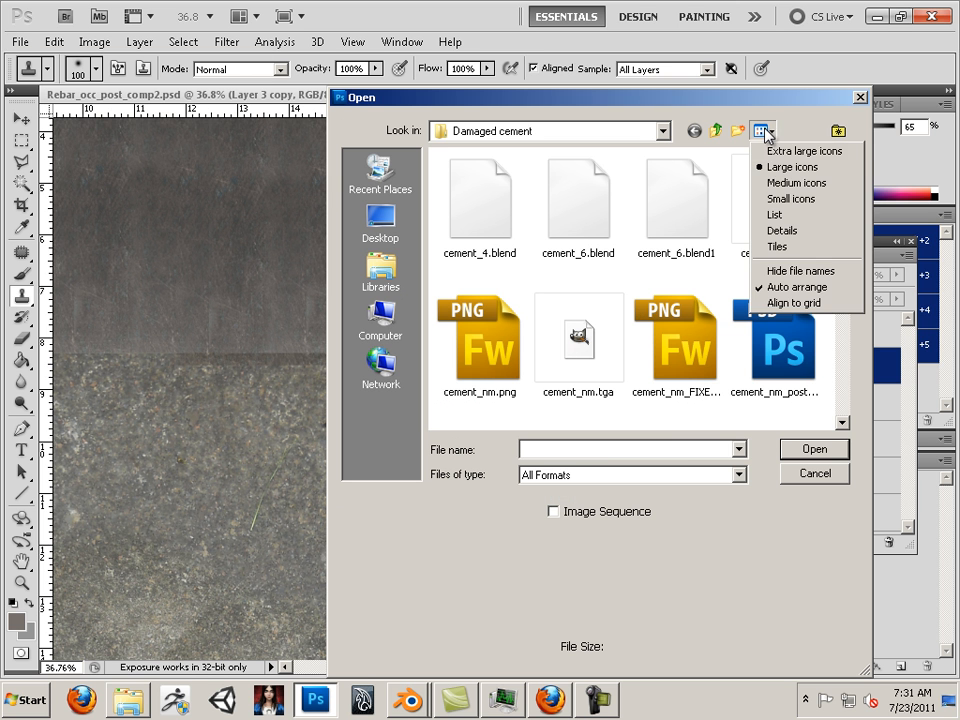
click(777, 230)
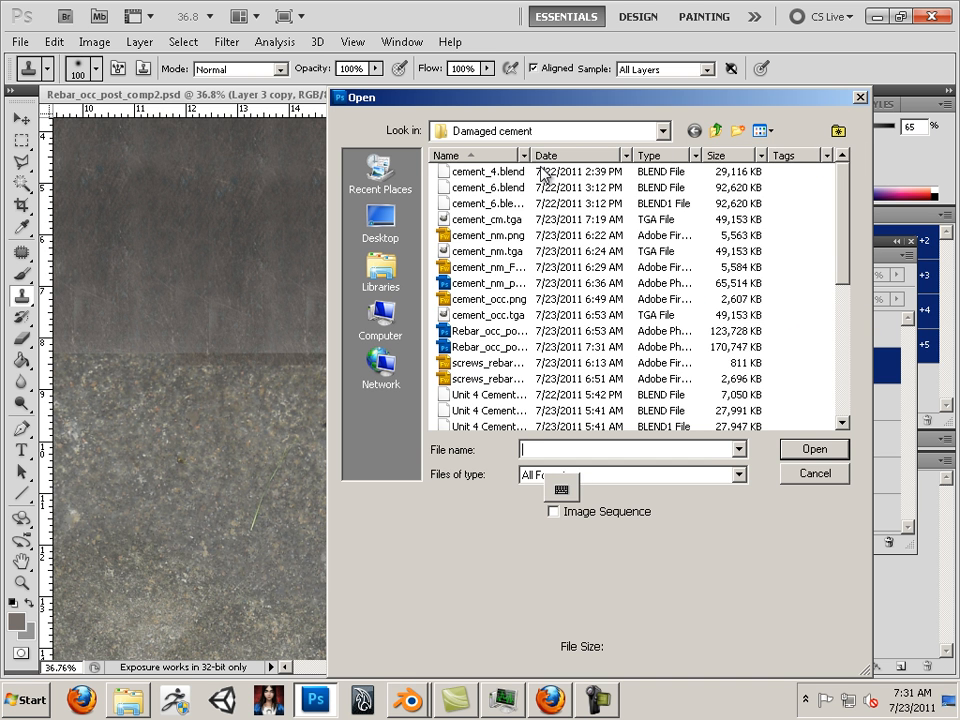
click(521, 157)
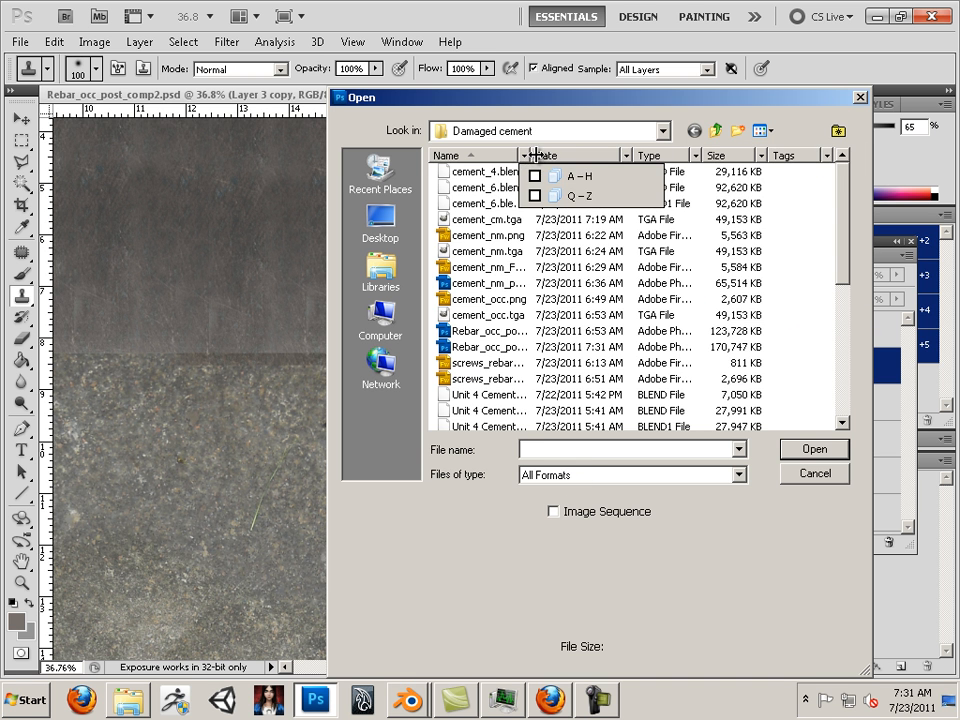
click(536, 155)
drag(530, 155, 693, 163)
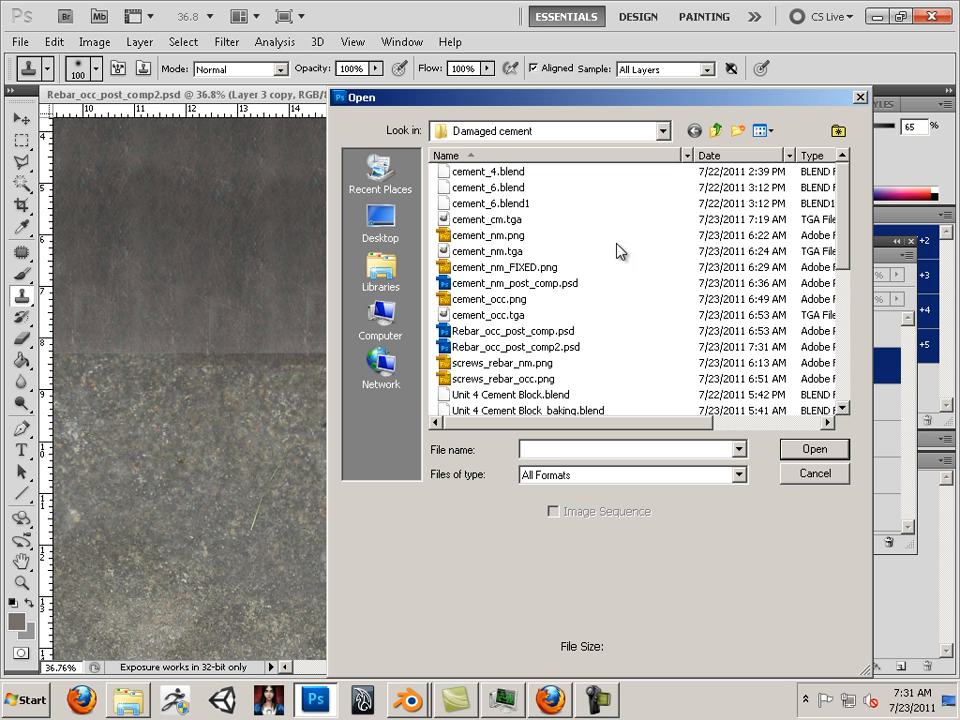
Open cement_occ.png and screws_rebar_occ.png together from the Damaged cement folder.
click(517, 299)
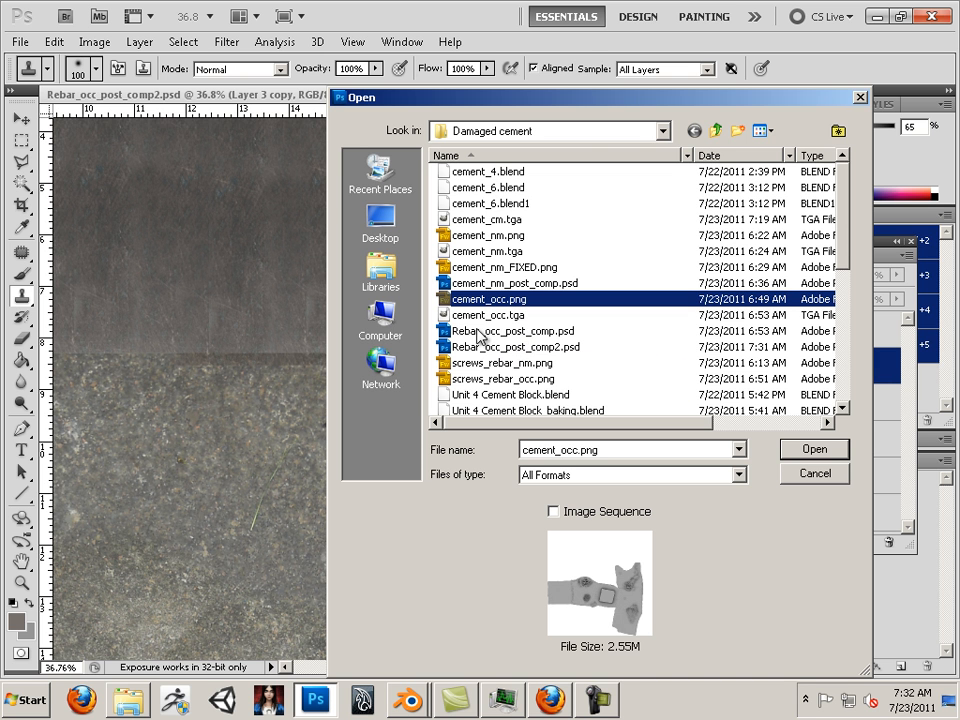
click(491, 380)
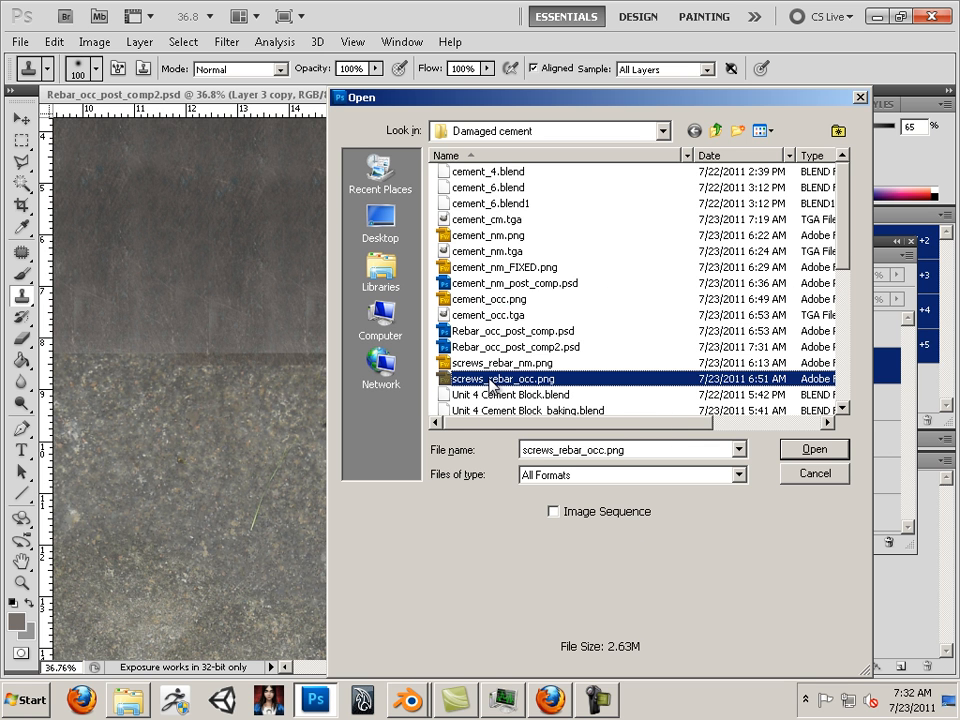
shift+click(508, 304)
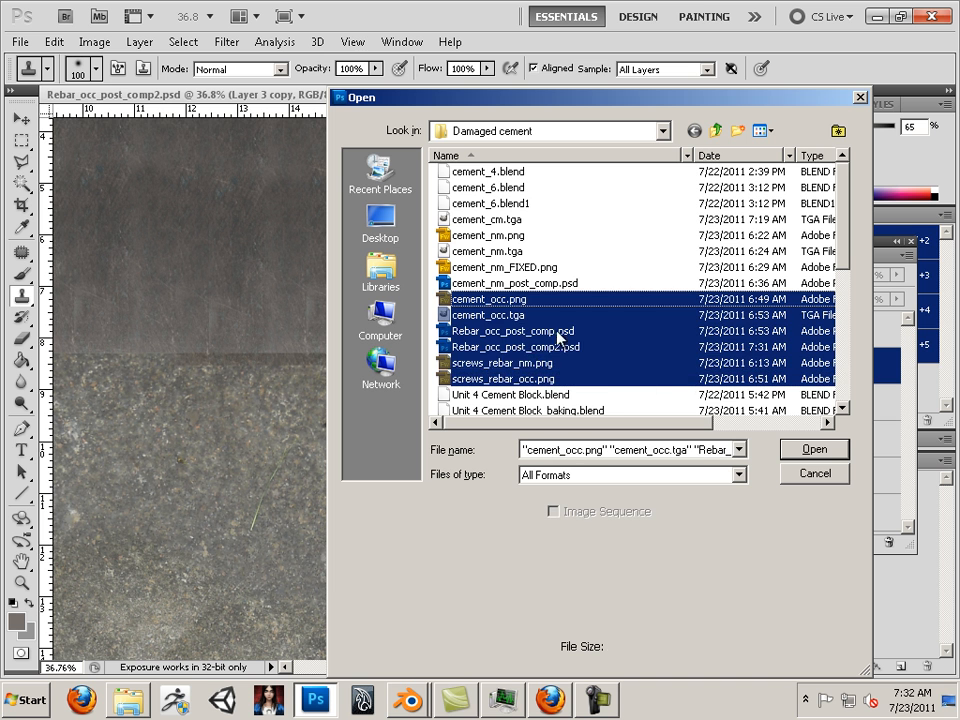
click(495, 299)
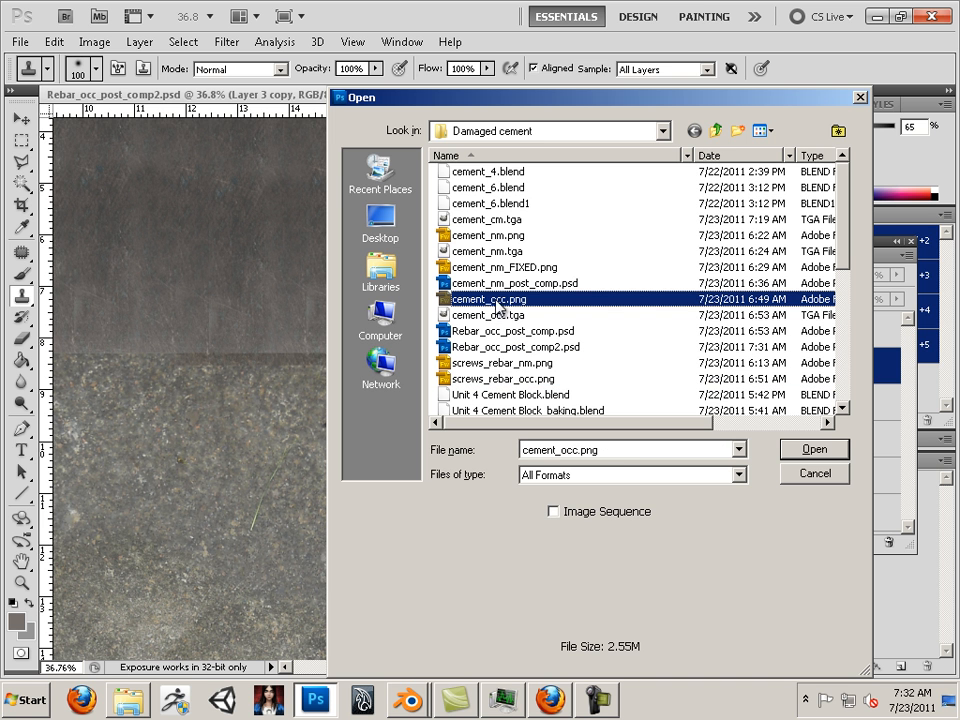
ctrl+click(510, 364)
ctrl+click(533, 366)
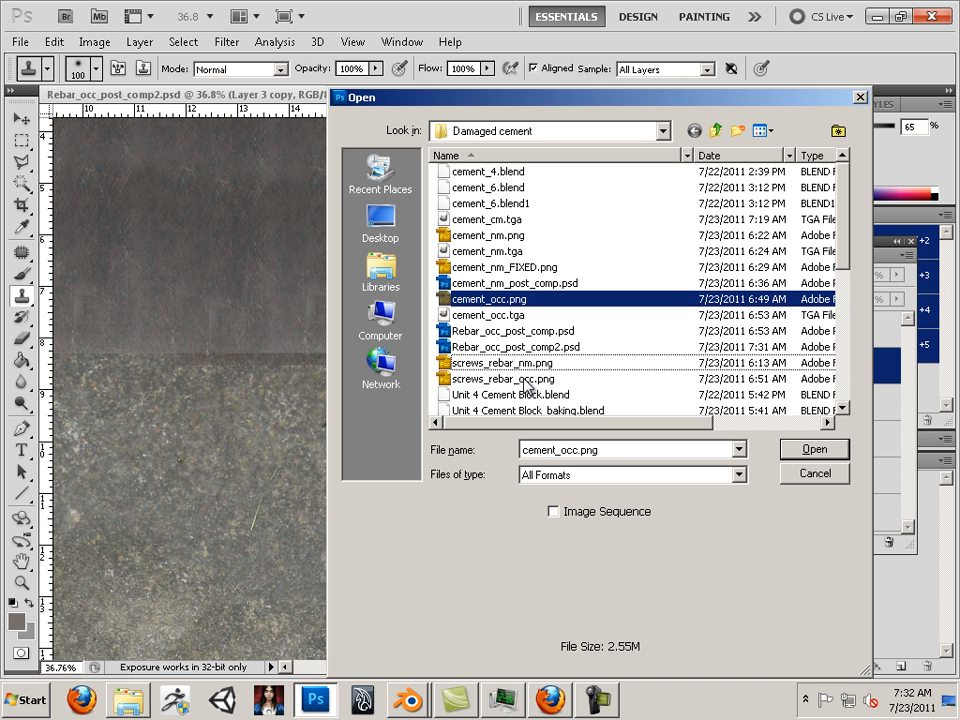
ctrl+click(531, 379)
click(813, 449)
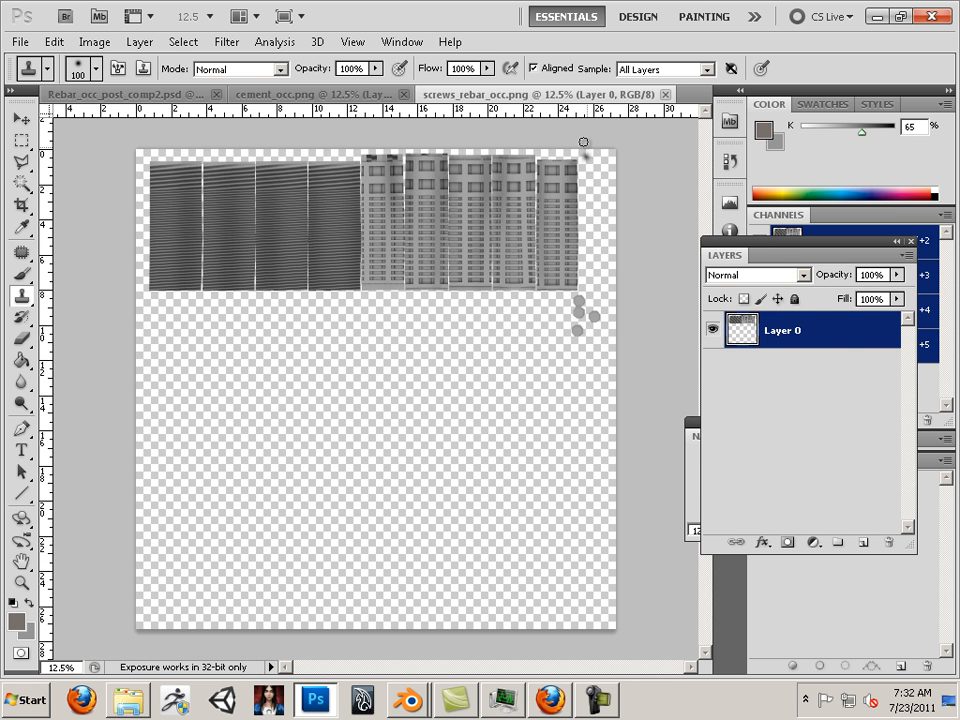
Duplicate Layer 0 of screws_rebar_occ.png into the Rebar_occ_post_comp2.psd document.
right_click(831, 334)
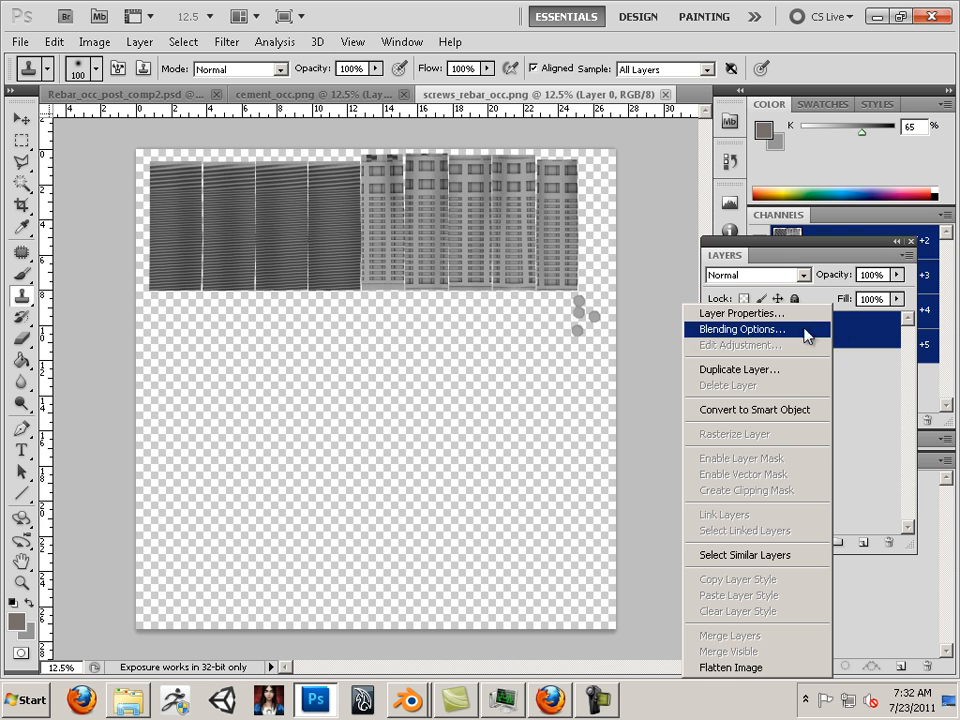
click(773, 370)
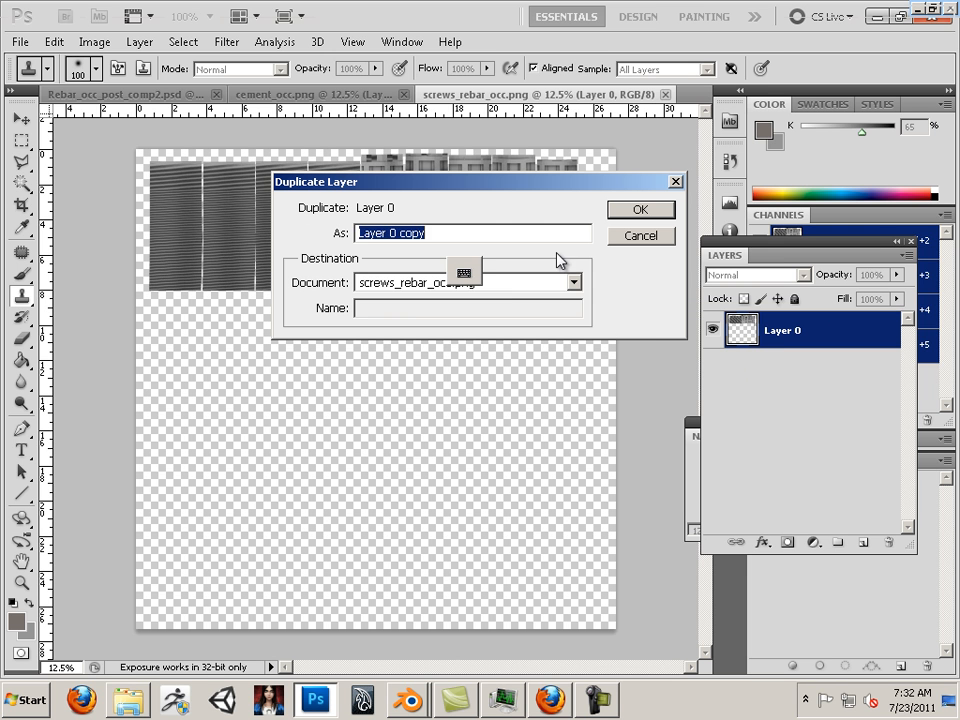
click(519, 284)
click(508, 302)
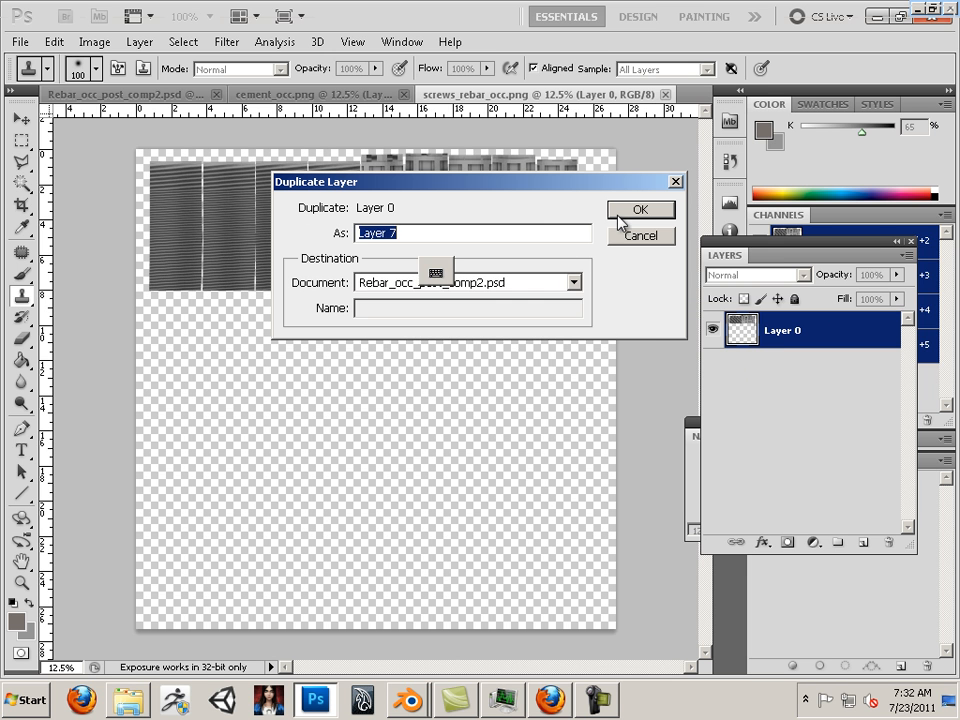
key(Return)
Duplicate Layer 0 of cement_occ.png into the Rebar_occ_post_comp2.psd document.
click(318, 93)
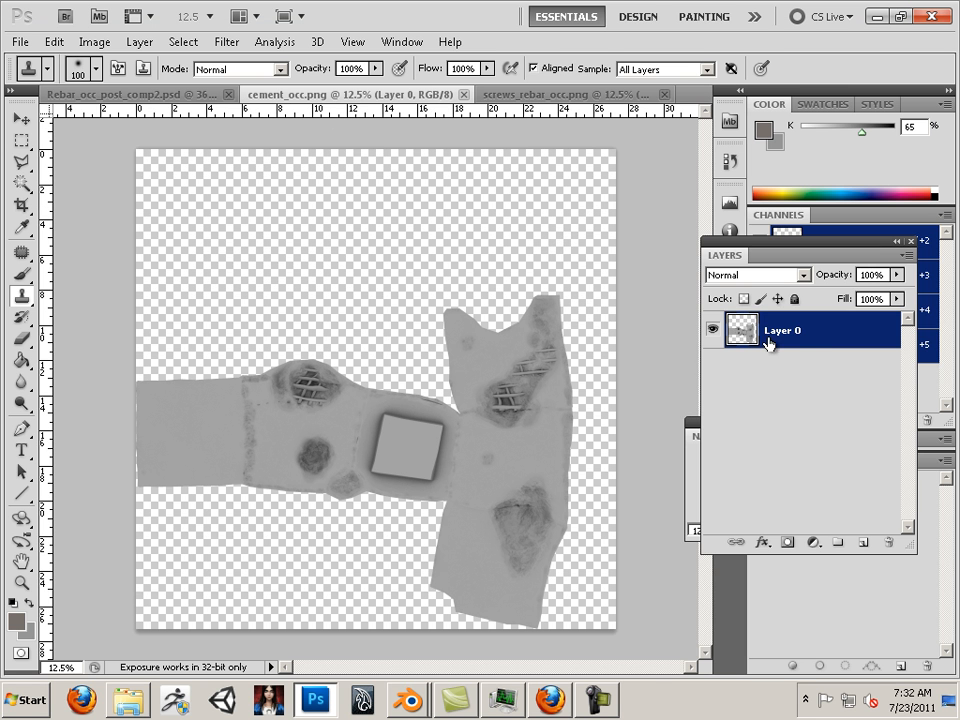
right_click(810, 343)
click(795, 374)
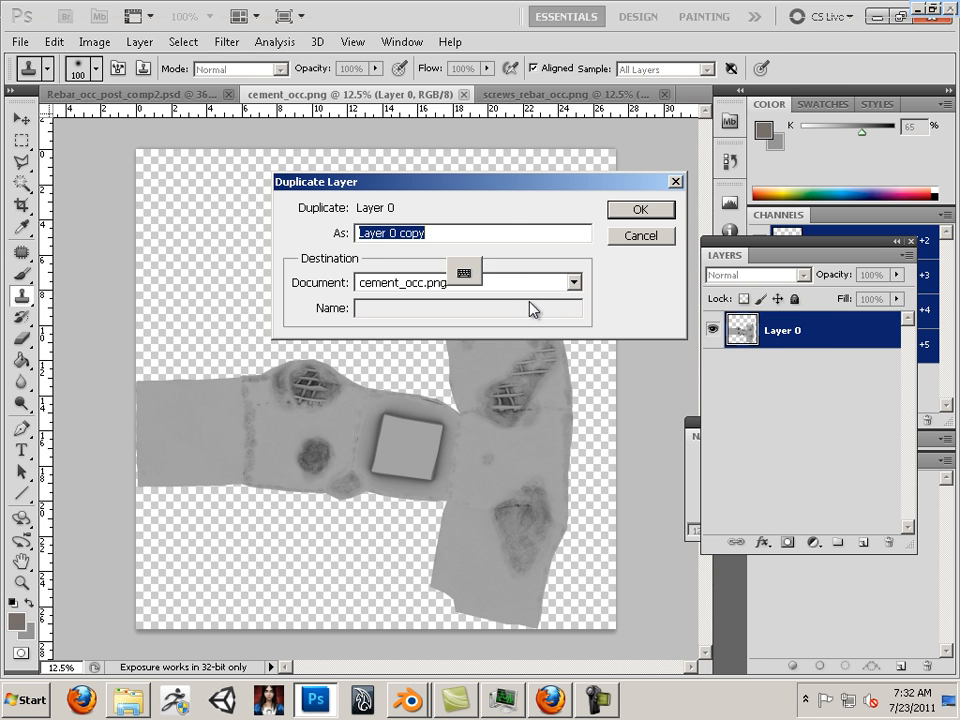
click(491, 283)
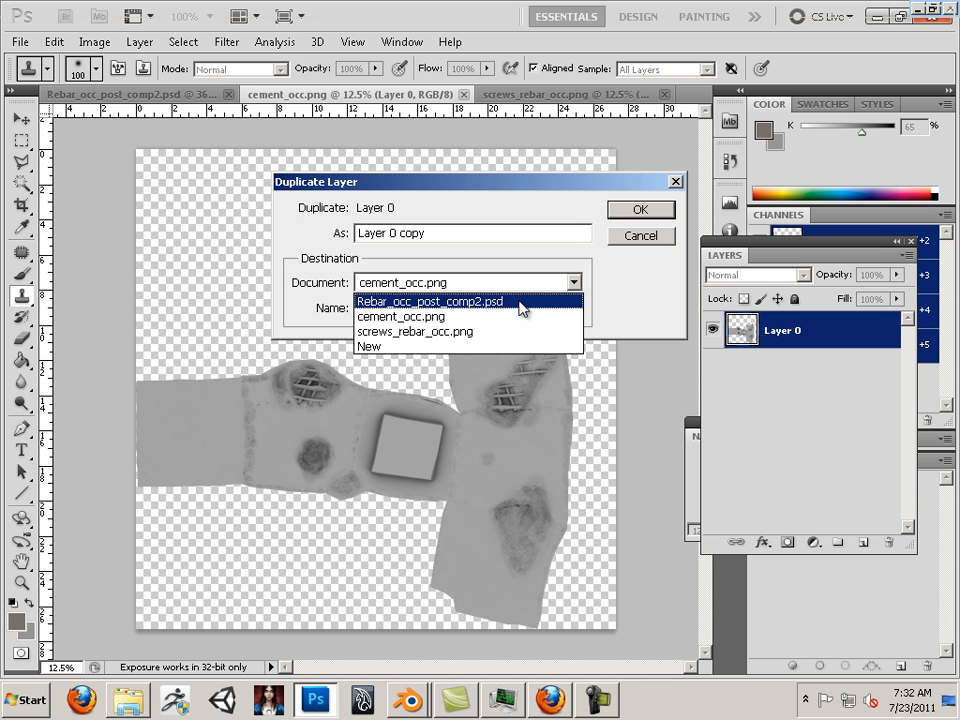
click(519, 302)
key(Return)
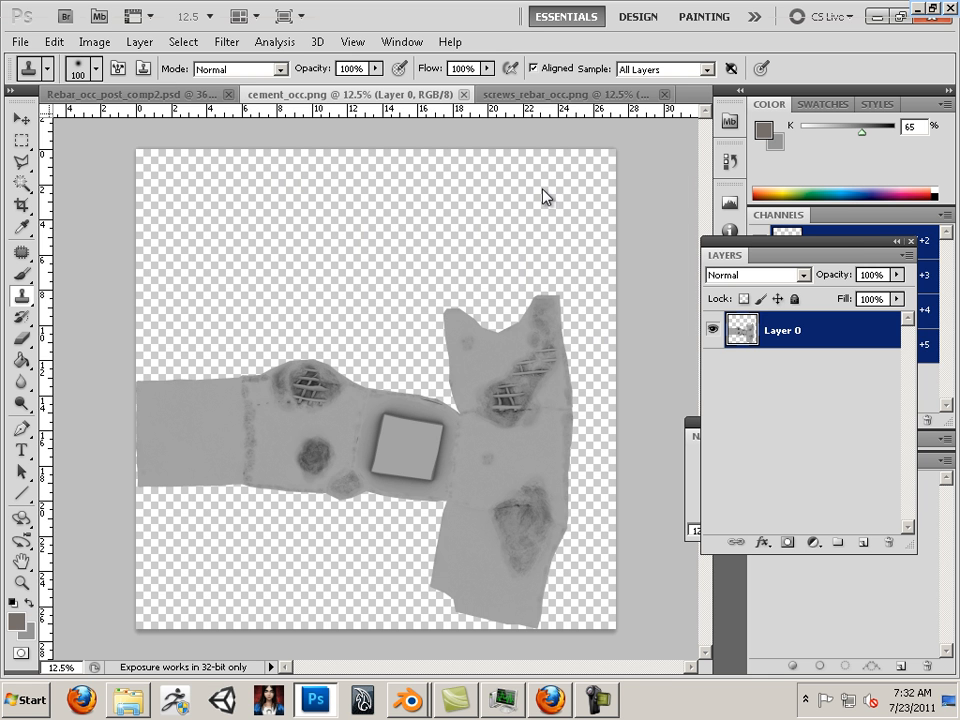
Merge the two copied occlusion layers in Rebar_occ_post_comp2.psd and set the merged layer's blend mode to Multiply.
click(149, 92)
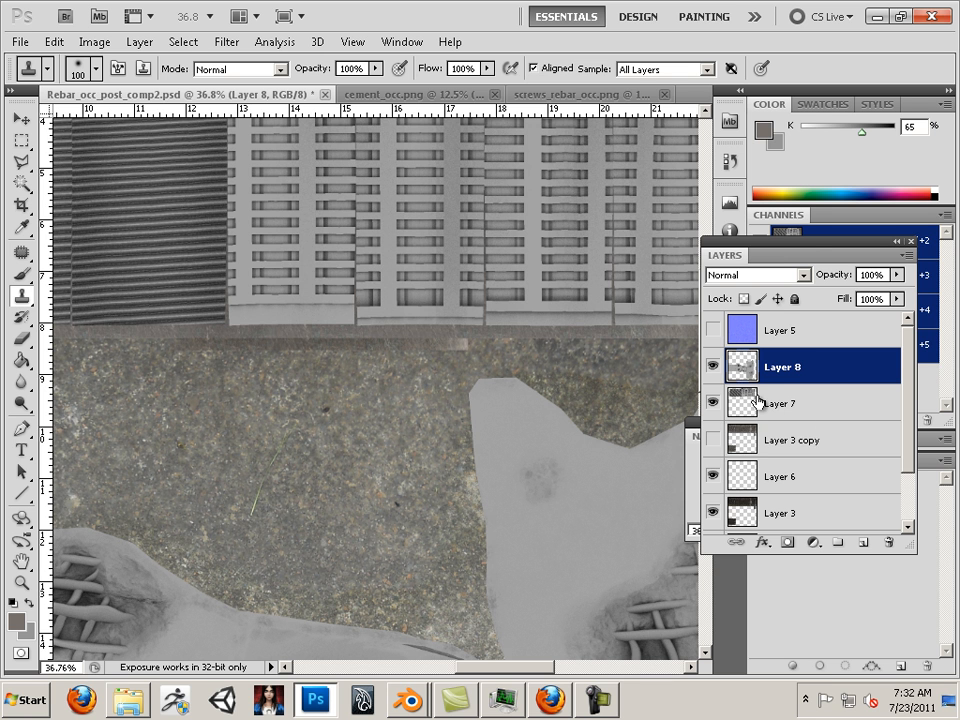
key(ctrl+e)
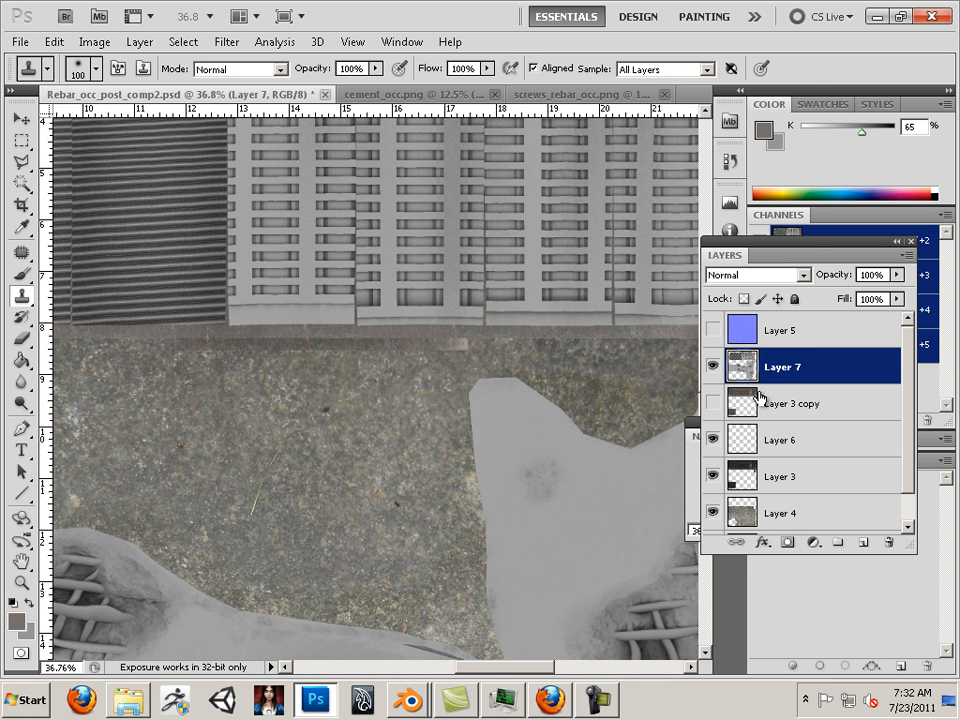
click(772, 275)
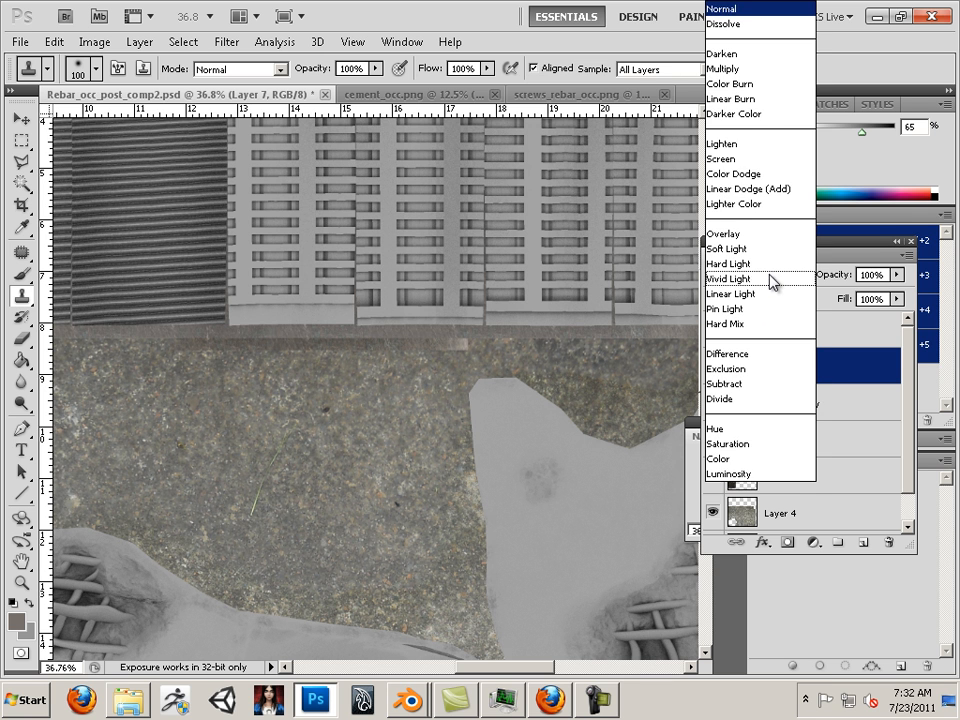
click(732, 70)
Try the Color Burn, Linear Burn and Darker Color blend modes on the merged occlusion layer, returning to Multiply.
key(Down)
key(Down)
key(Down)
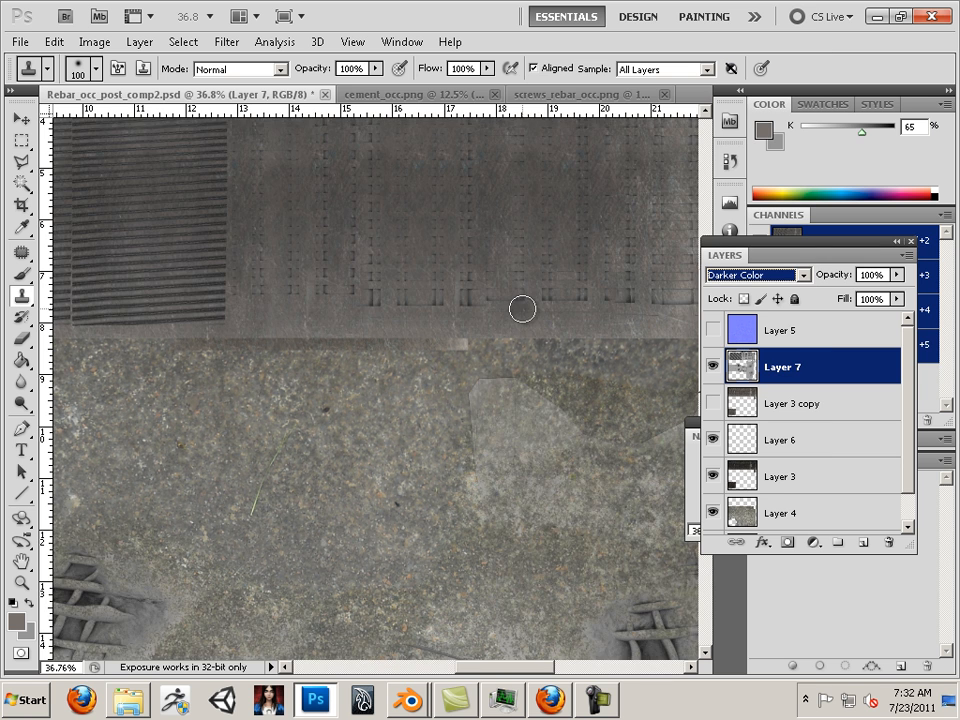
key(Up)
key(Up)
key(Up)
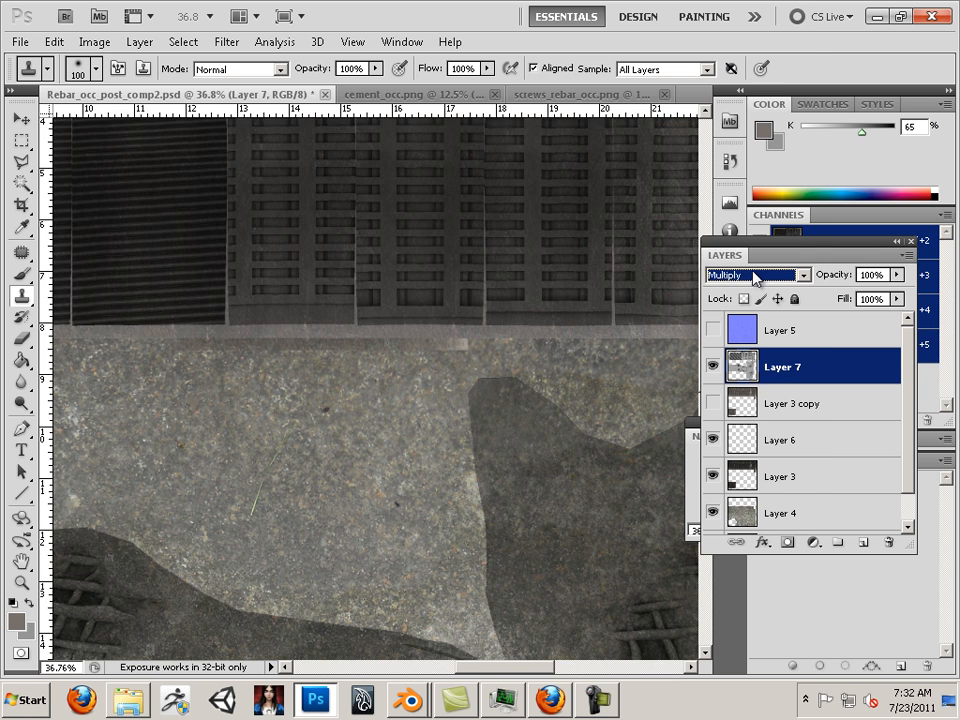
click(755, 278)
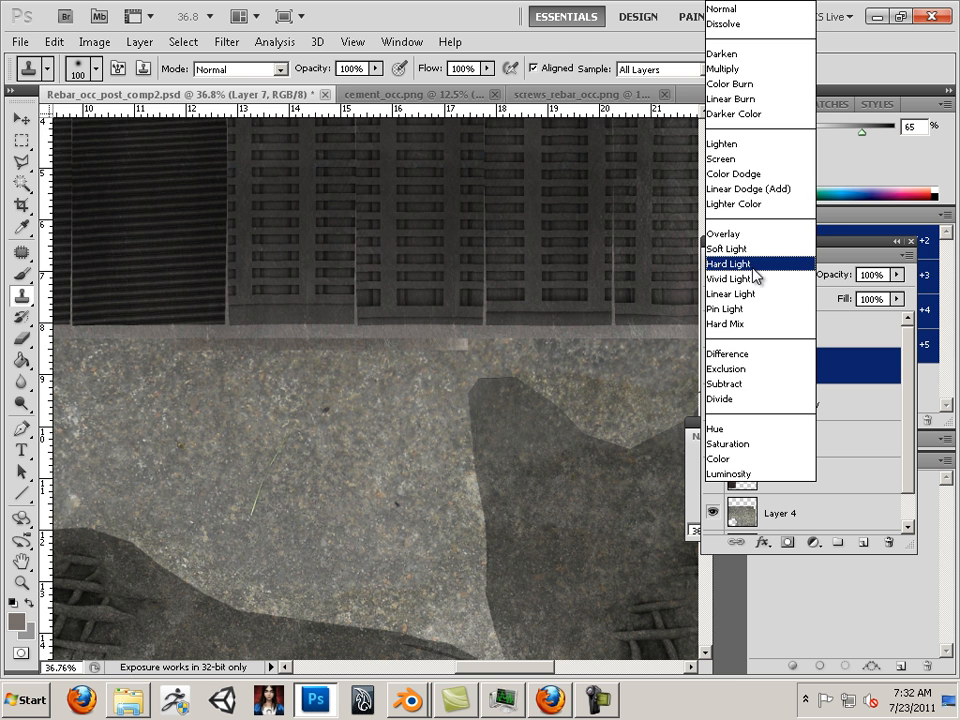
click(722, 68)
key(Down)
key(Down)
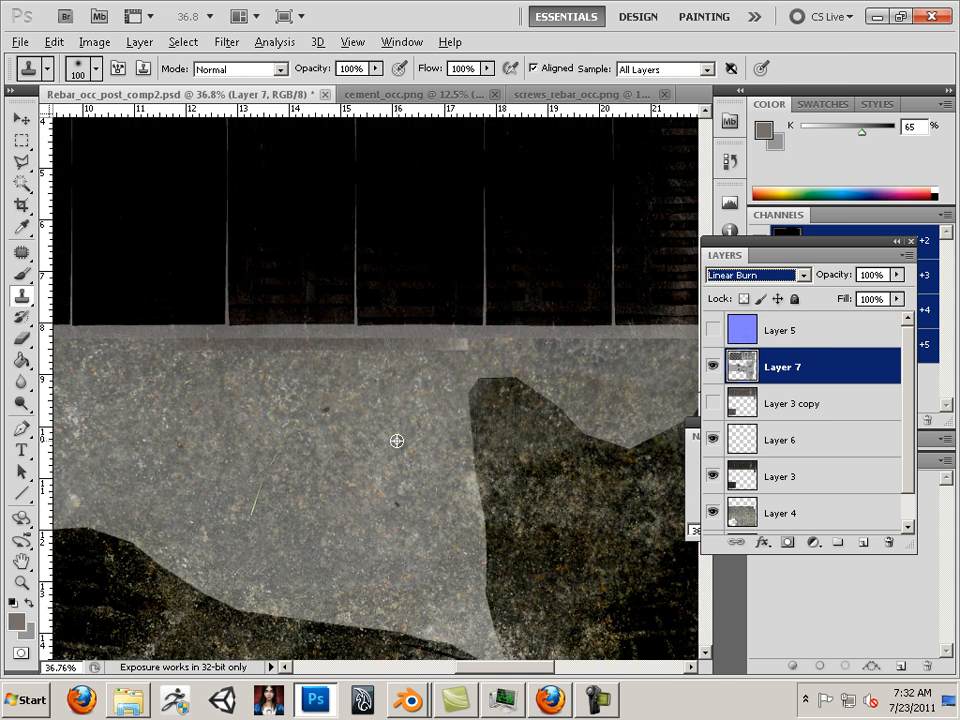
key(Up)
key(Up)
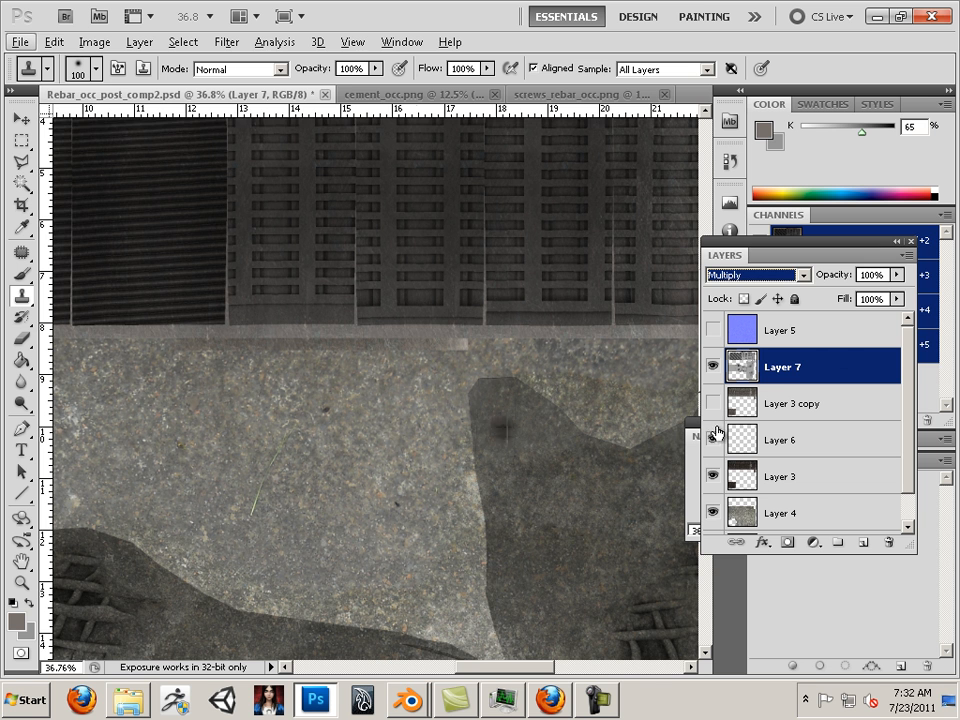
Set the merged occlusion layer's opacity to 91%, judging the effect on the whole texture.
click(714, 437)
drag(899, 276, 877, 306)
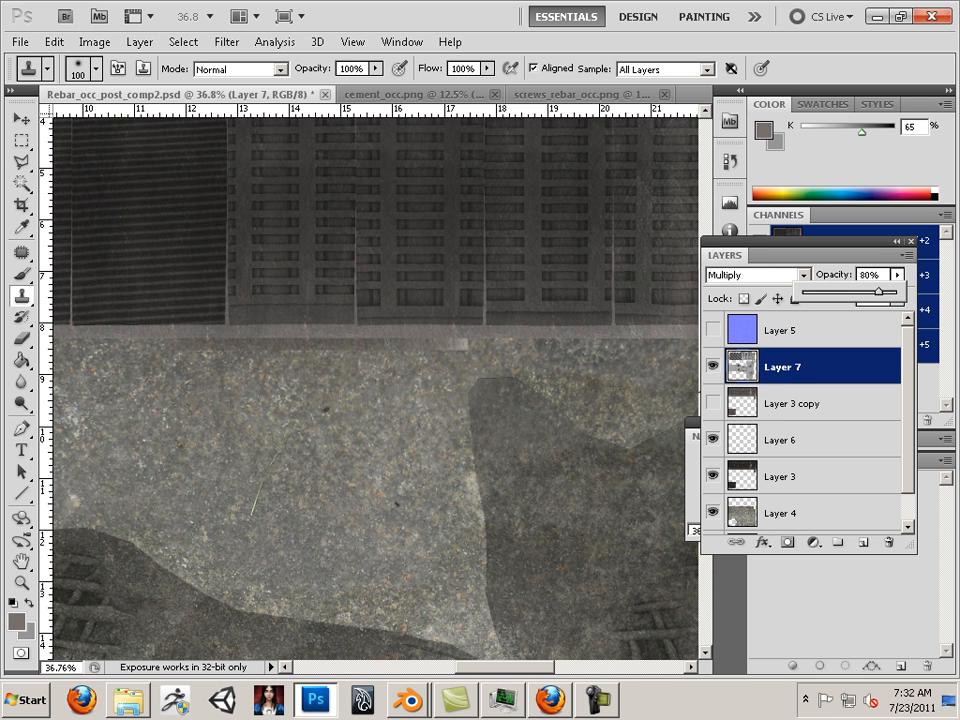
click(692, 480)
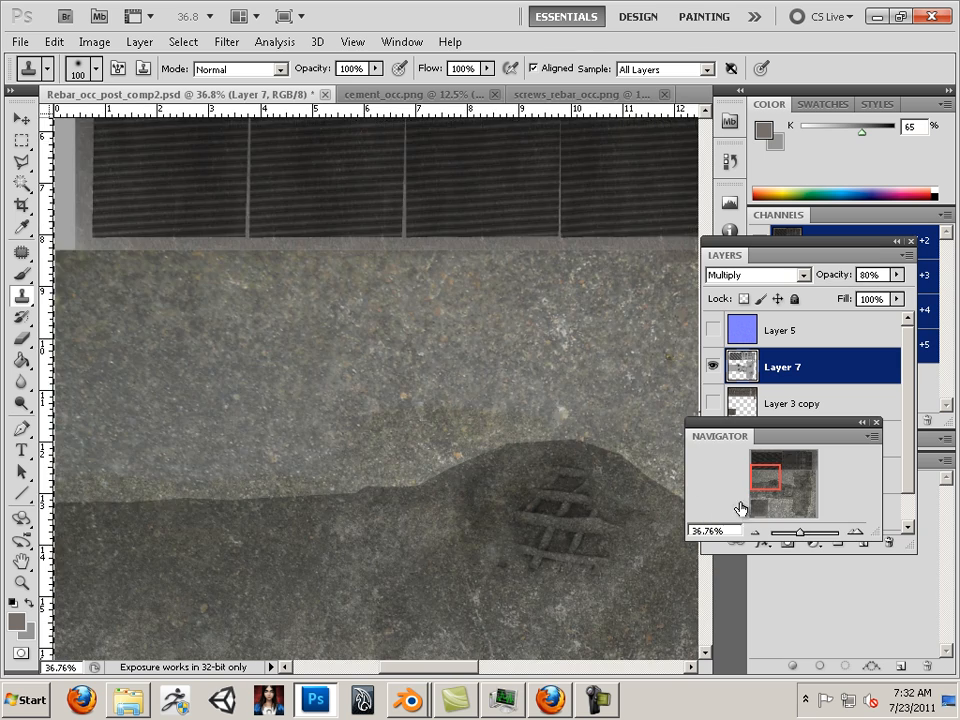
drag(801, 534, 797, 534)
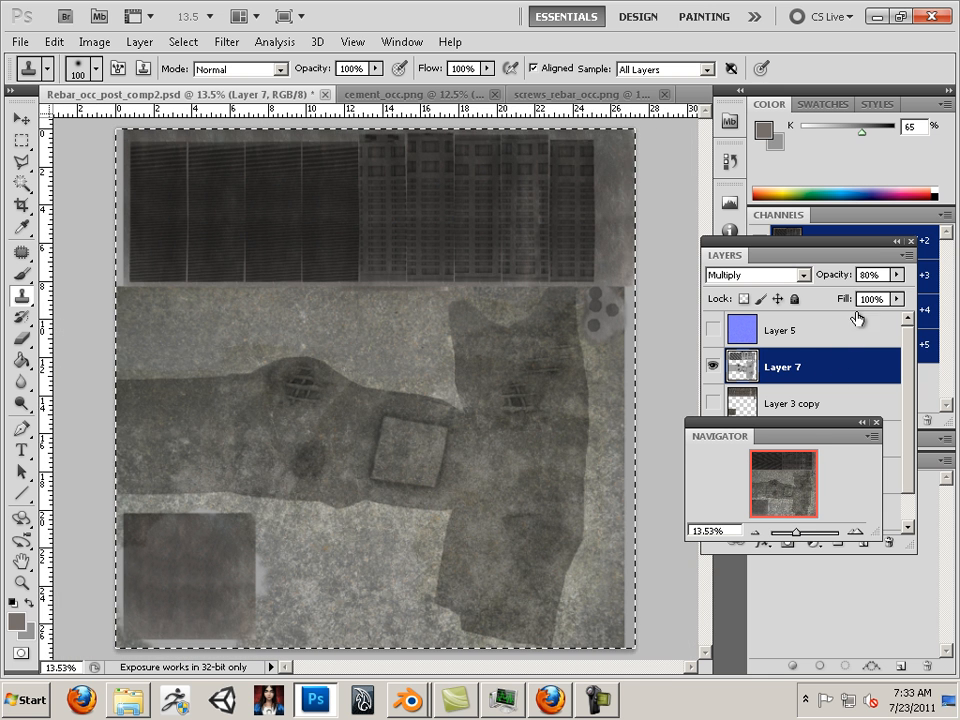
click(896, 277)
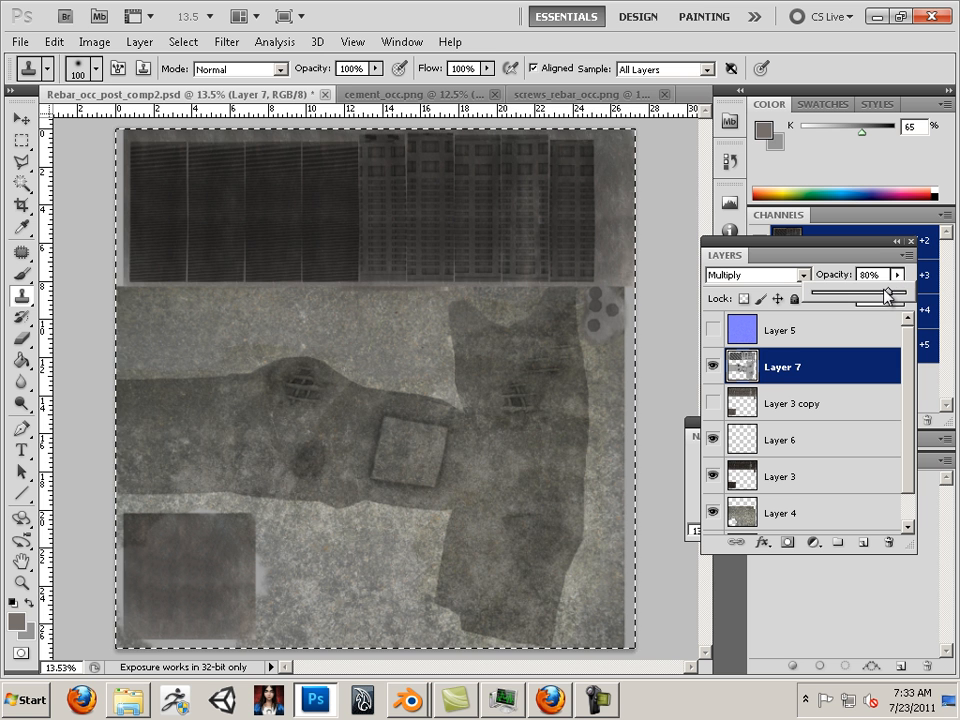
drag(891, 293, 901, 293)
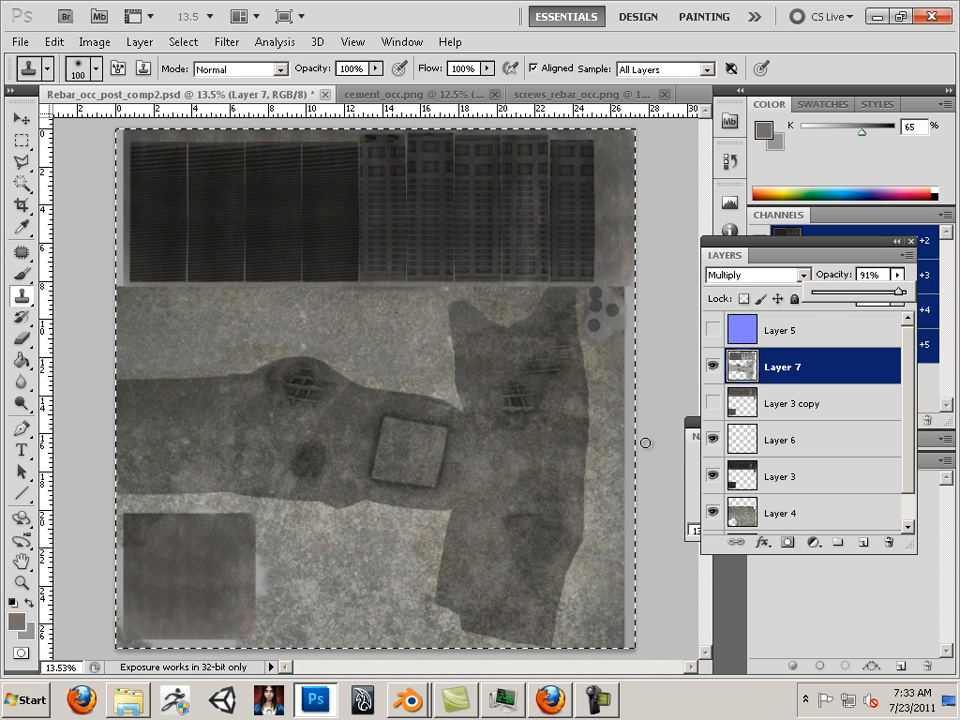
Make Layer 3 copy visible and select it, comparing the rebar texture with that layer hidden and shown.
click(708, 404)
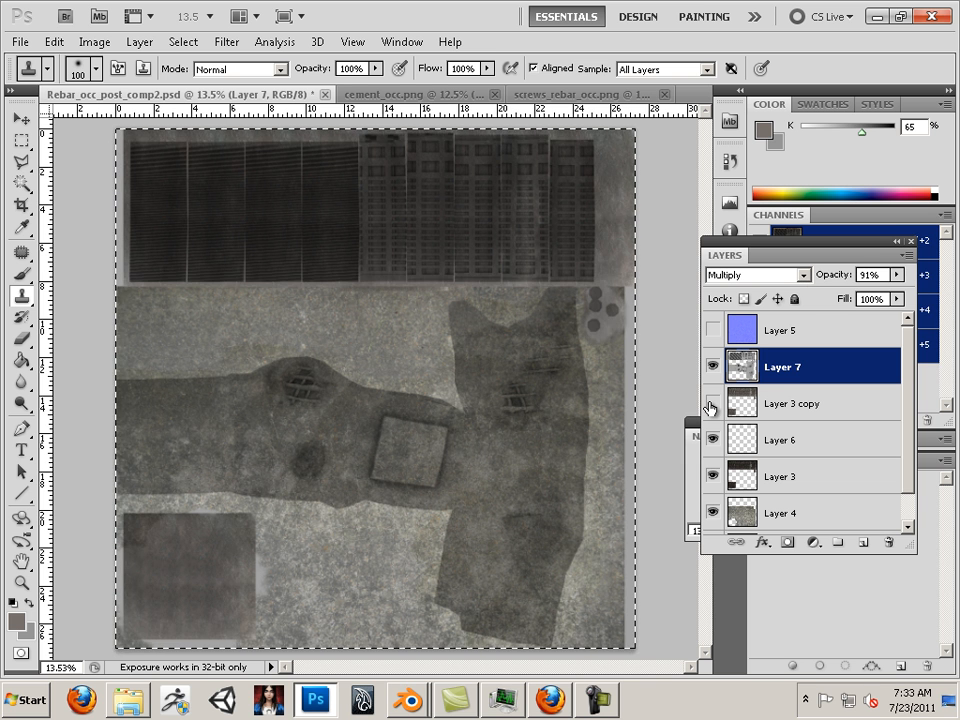
click(735, 406)
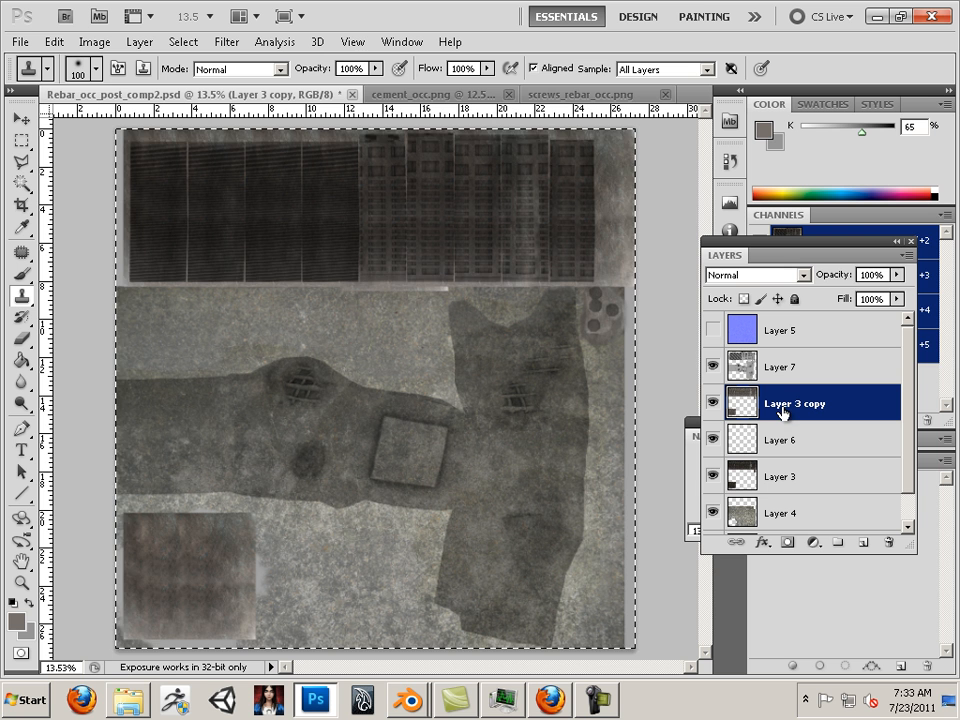
click(712, 405)
click(712, 405)
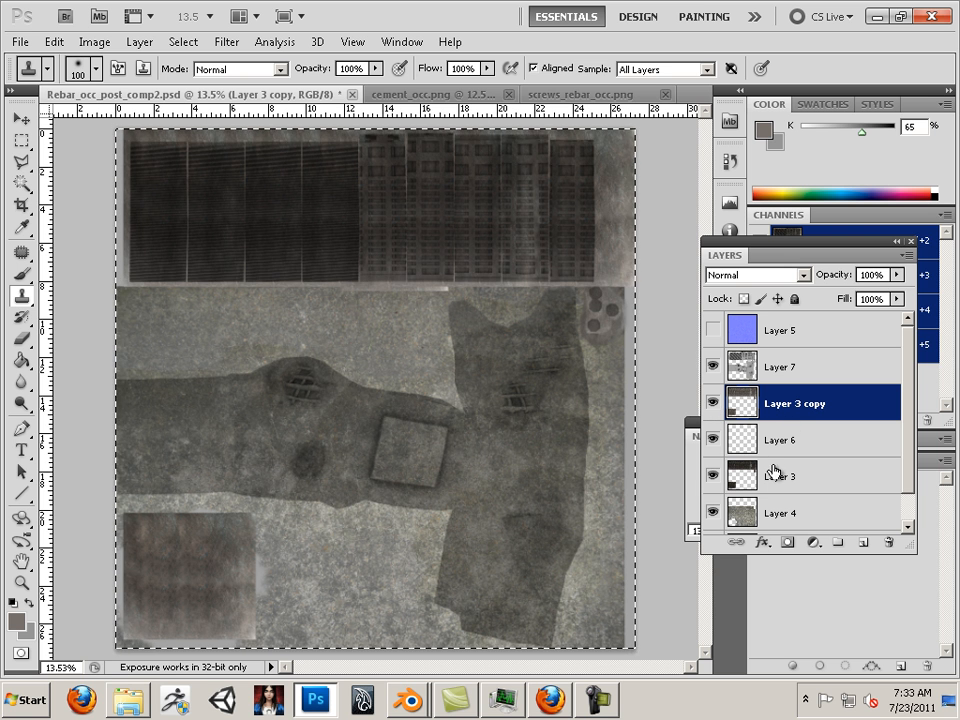
Hide Layer 3, Layer 3 copy and Layer 6, comparing the texture with Layer 3 shown and hidden.
click(711, 477)
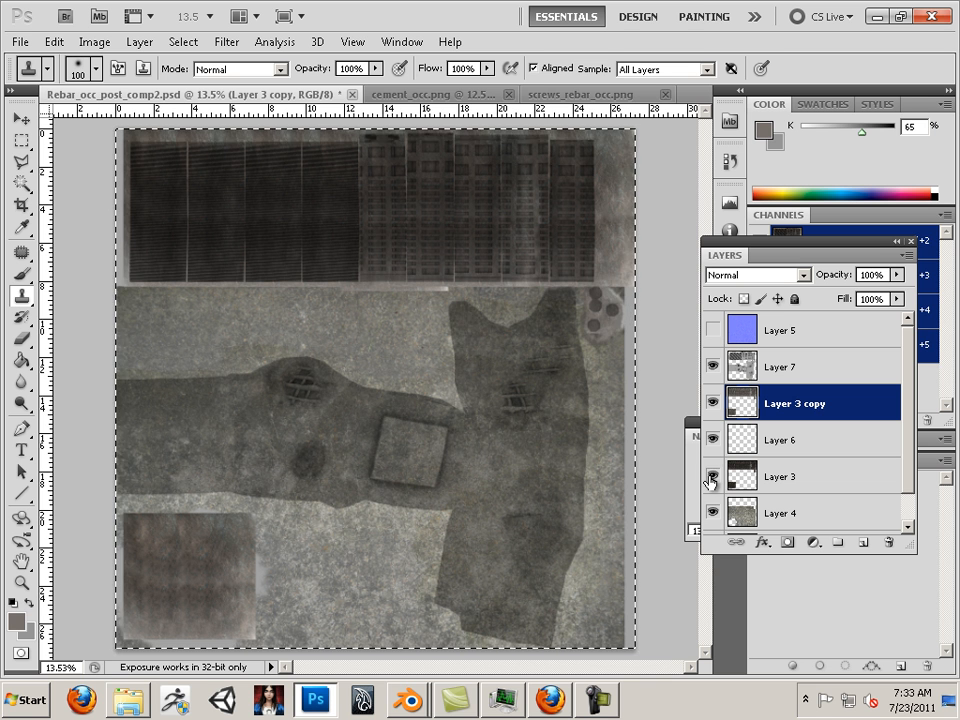
click(711, 477)
drag(790, 401, 830, 403)
click(714, 403)
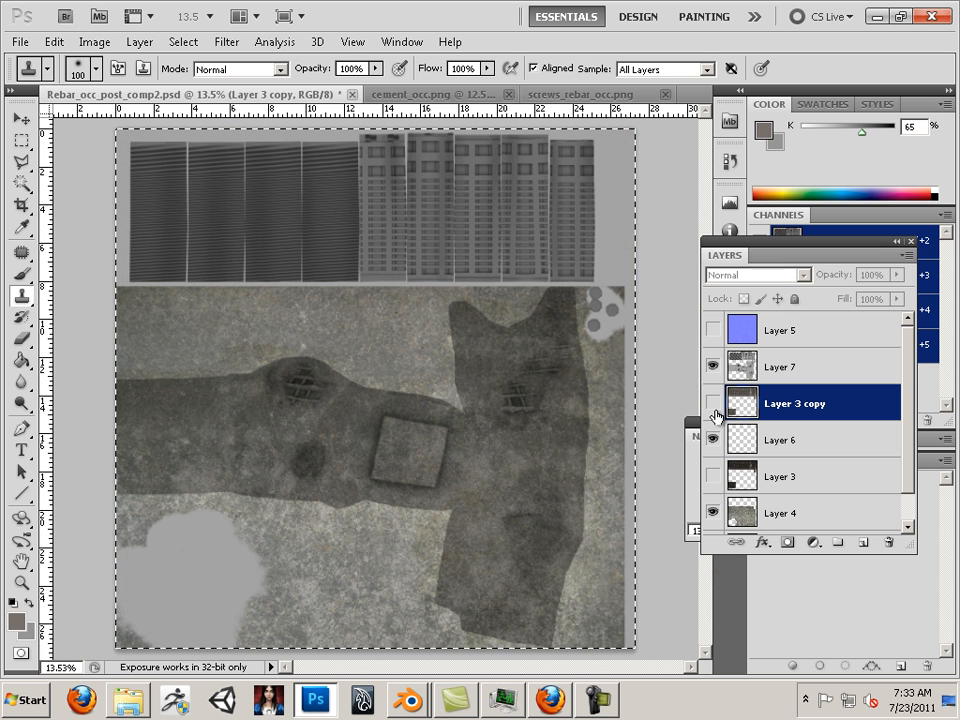
click(713, 438)
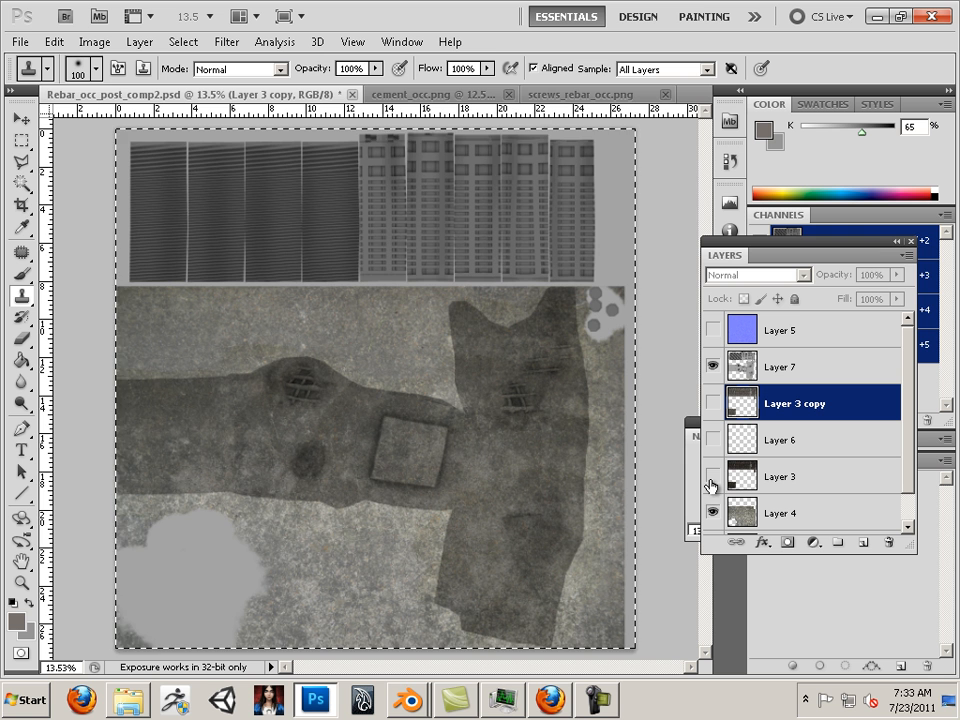
click(712, 477)
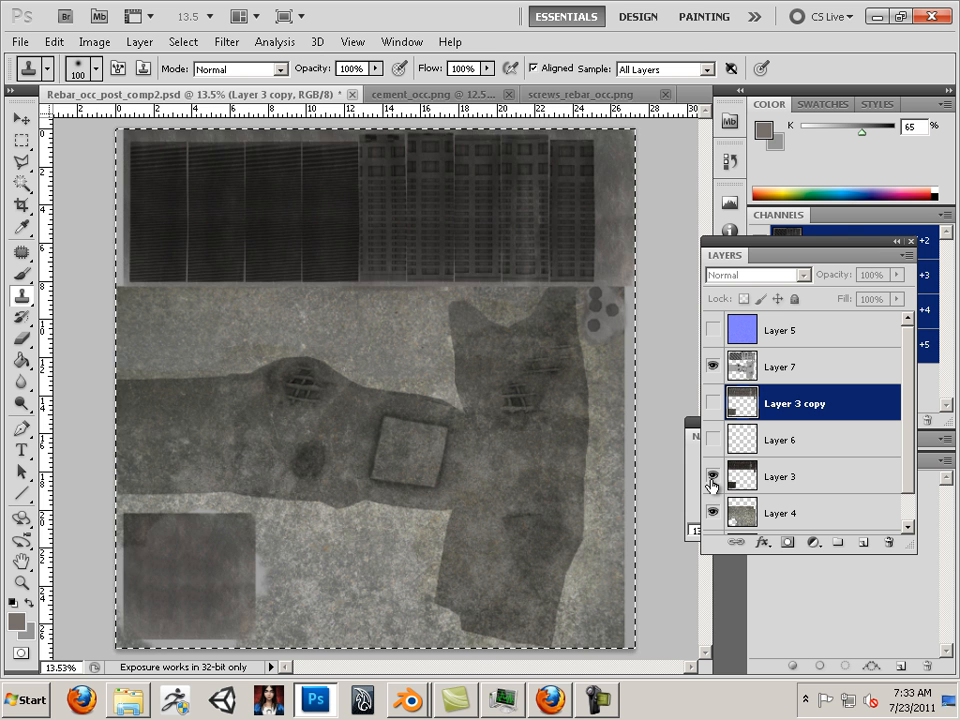
click(712, 478)
Hide Layer 7 and Layer 4, inspect Layer 3 by itself, and leave only Layer 3 copy visible above the grey base.
click(713, 366)
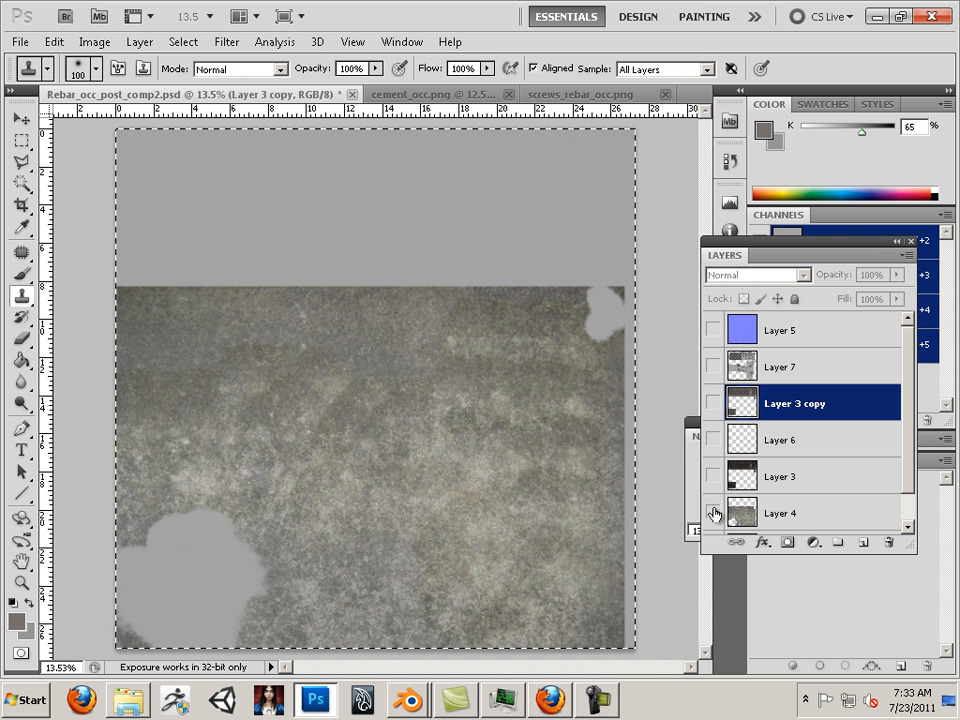
click(712, 513)
click(712, 477)
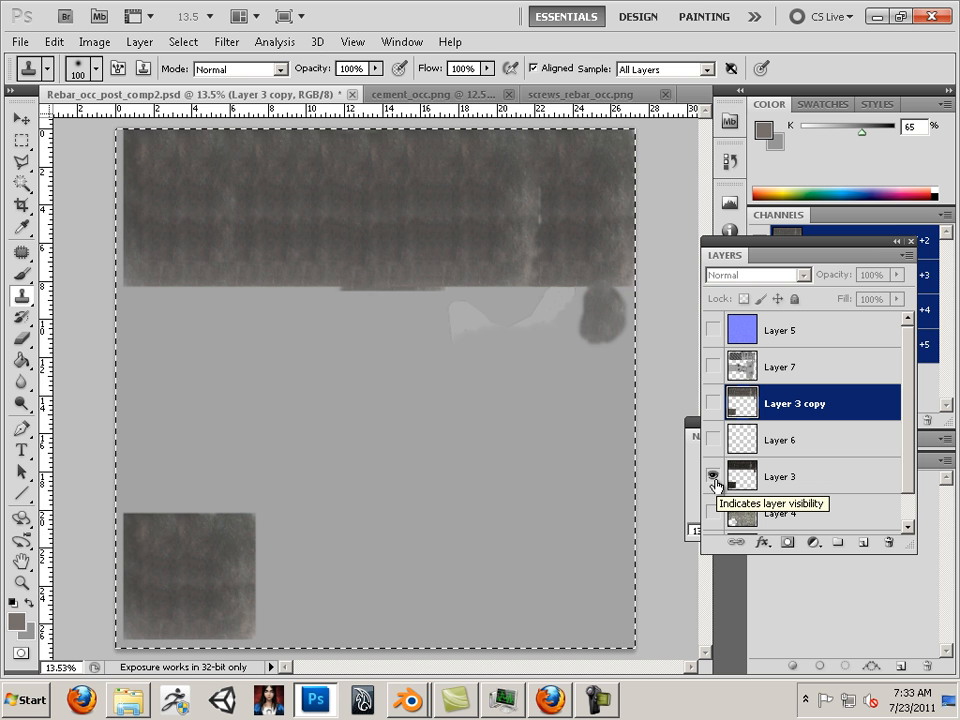
click(712, 478)
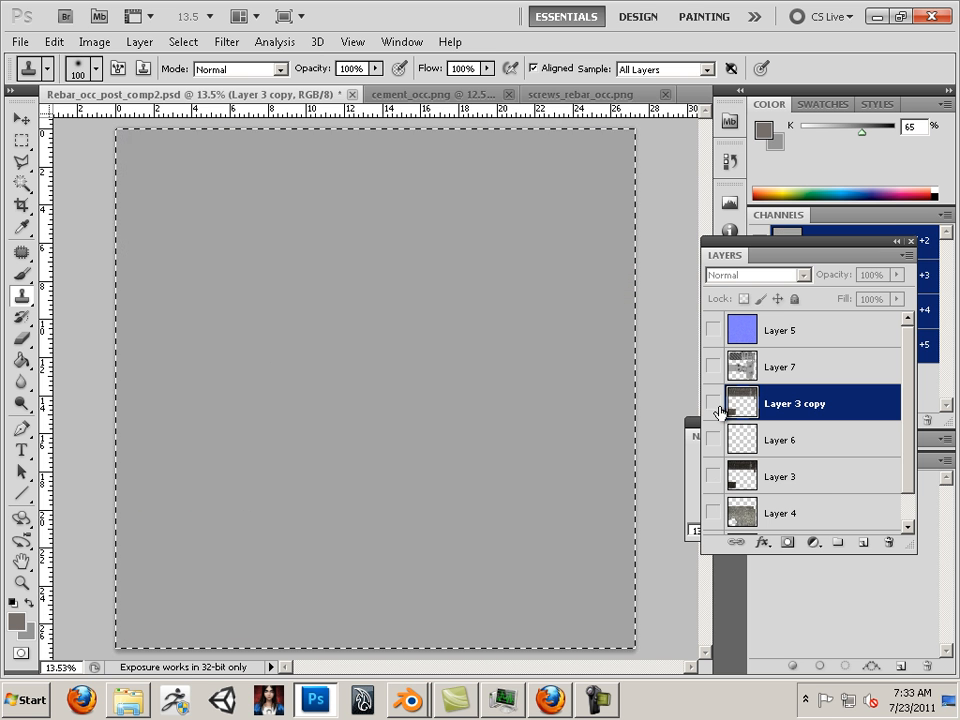
click(713, 402)
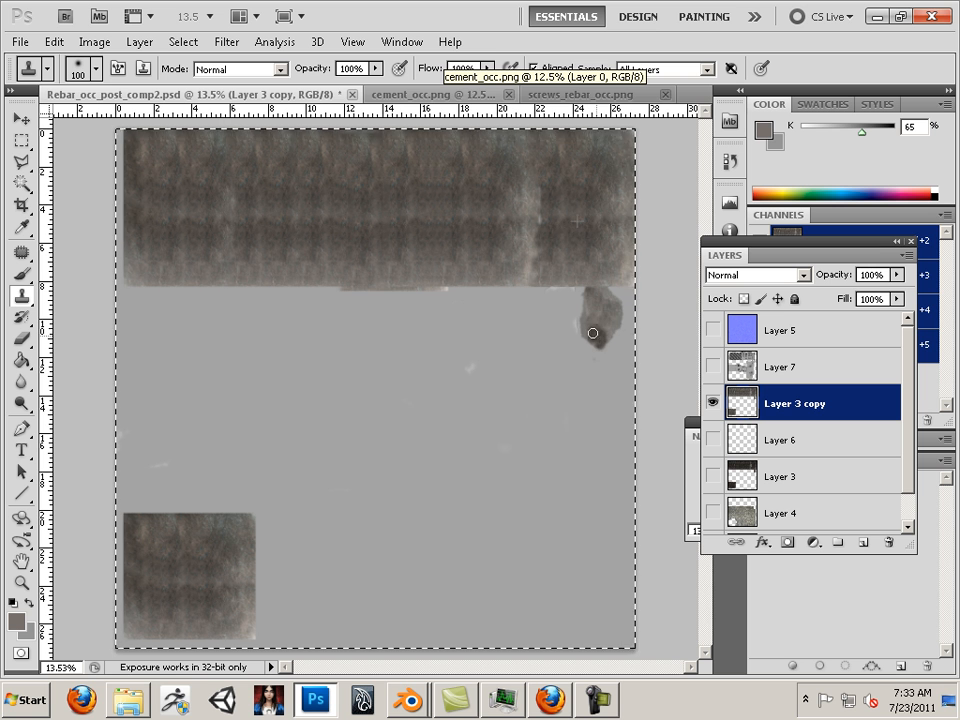
Clone dark rebar texture over the screw patch on Layer 3 copy and erase the stray specks below the rebar strip.
mouse_move(597, 291)
mouse_down()
mouse_move(589, 331)
mouse_move(583, 314)
mouse_up()
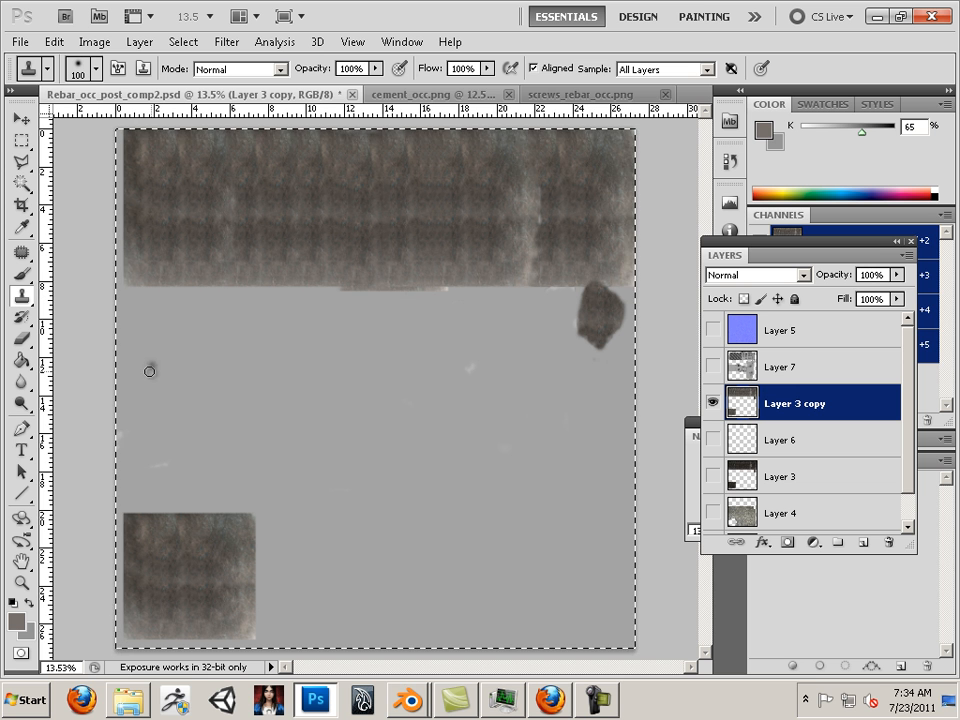
click(23, 340)
drag(454, 371, 483, 363)
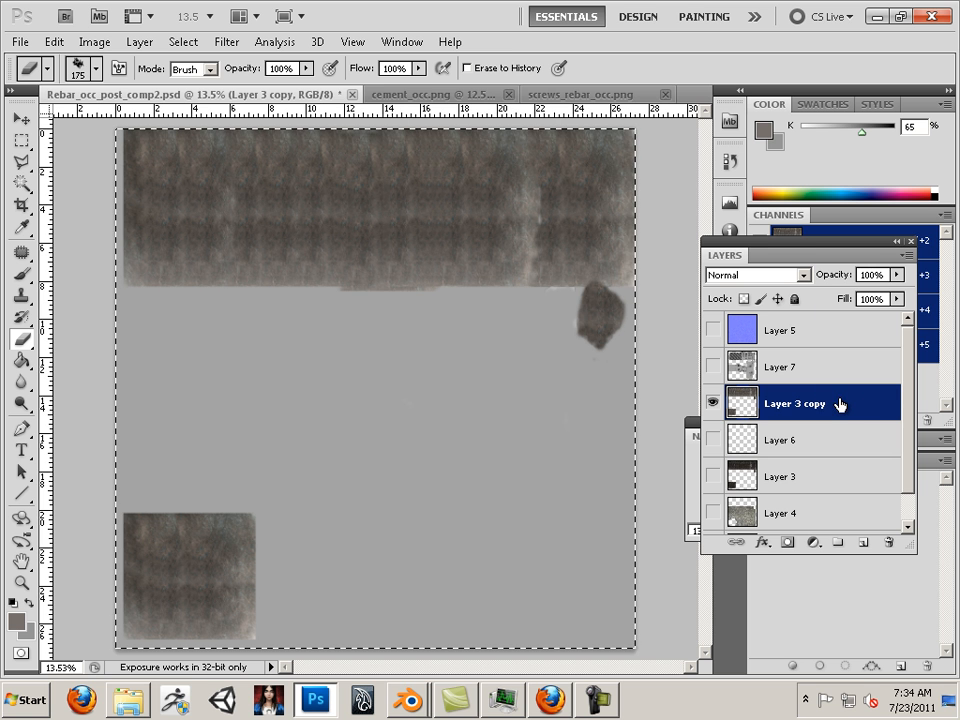
Move Layer 3 copy directly above Layer 4 in the layer stack and keep it selected.
drag(838, 403, 802, 505)
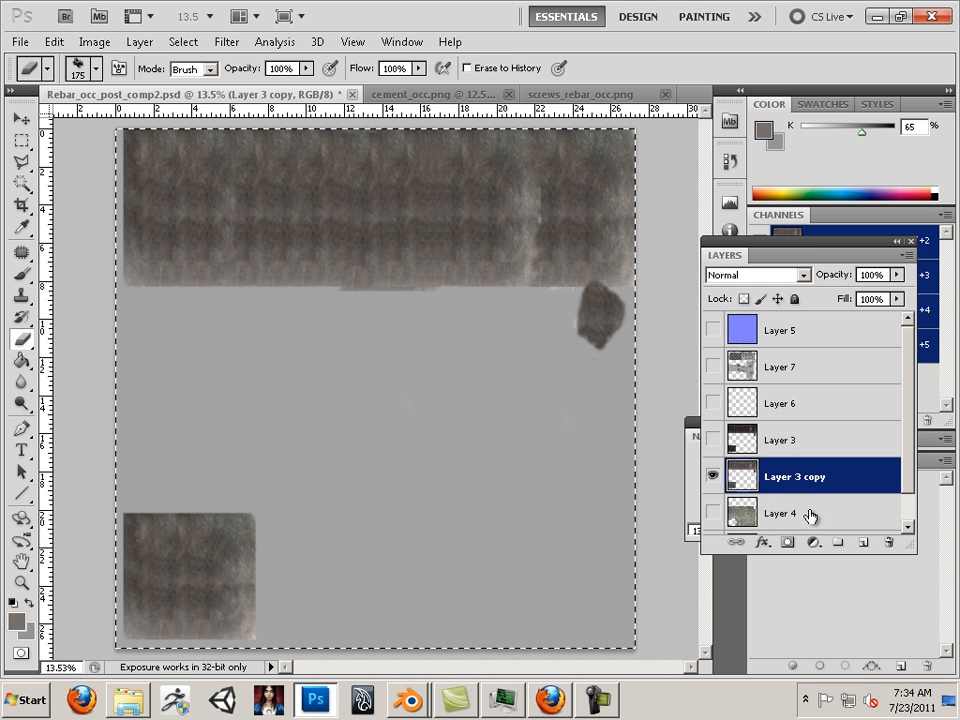
shift+click(810, 512)
click(806, 484)
Make Layer 4 visible and merge Layer 3 copy and Layer 4 down into Layer 2.
click(714, 514)
click(714, 514)
click(714, 514)
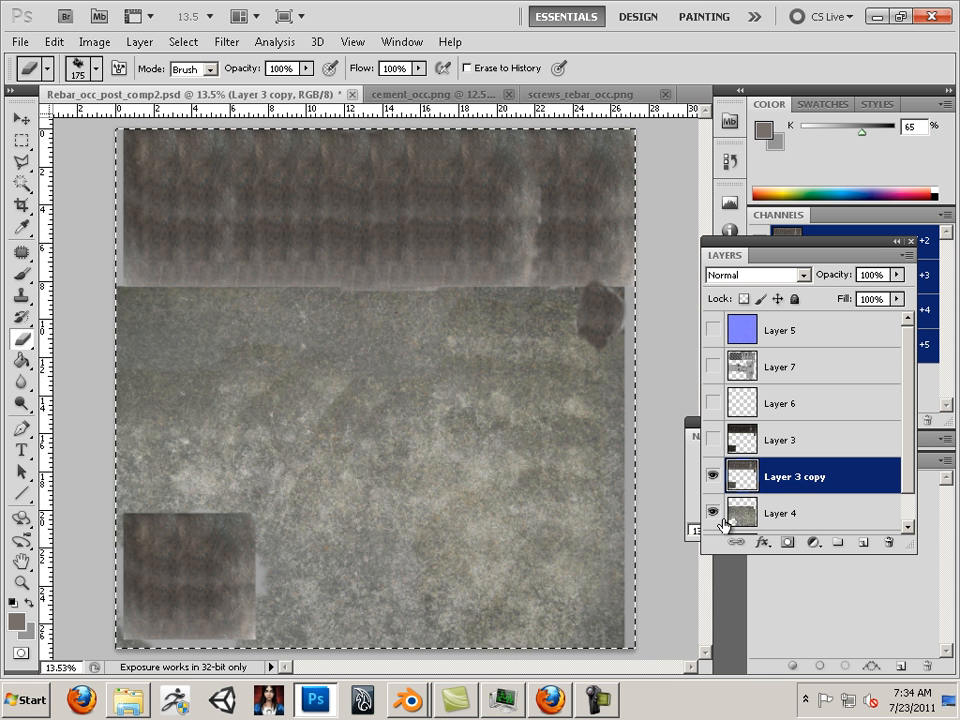
key(ctrl+e)
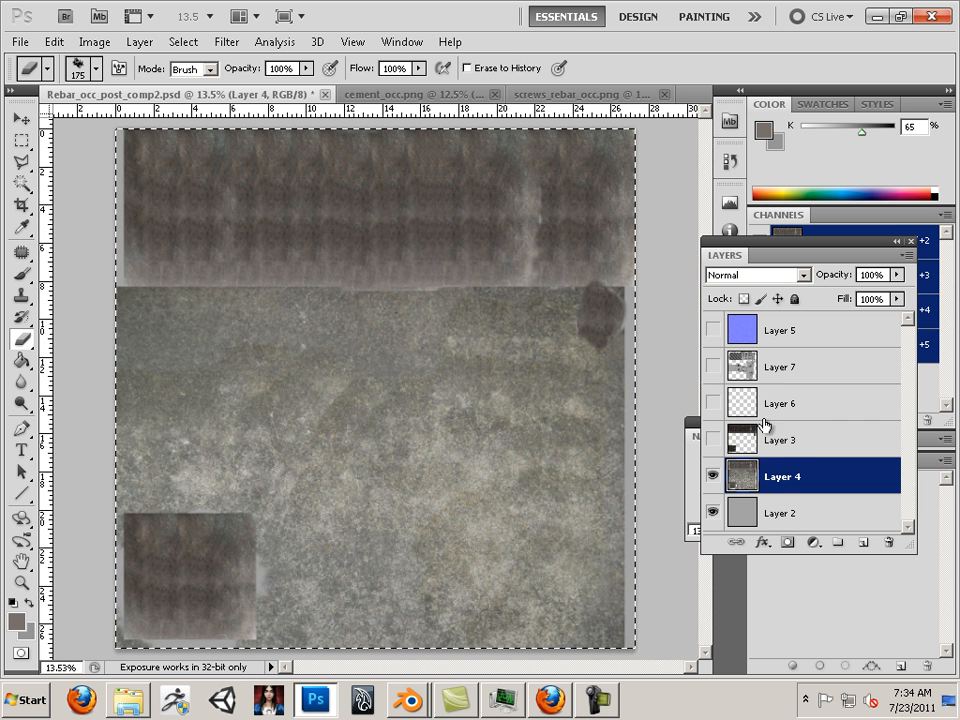
key(ctrl+e)
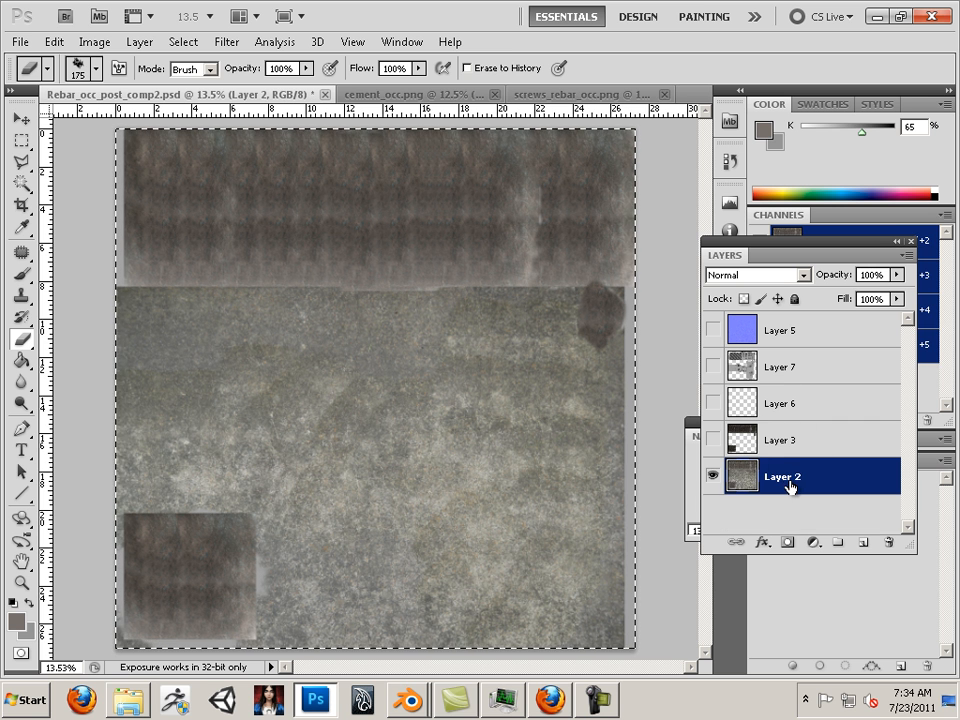
Place Layer 7 visibly directly above the merged Layer 2 and delete the unused Layer 3.
drag(737, 372, 760, 458)
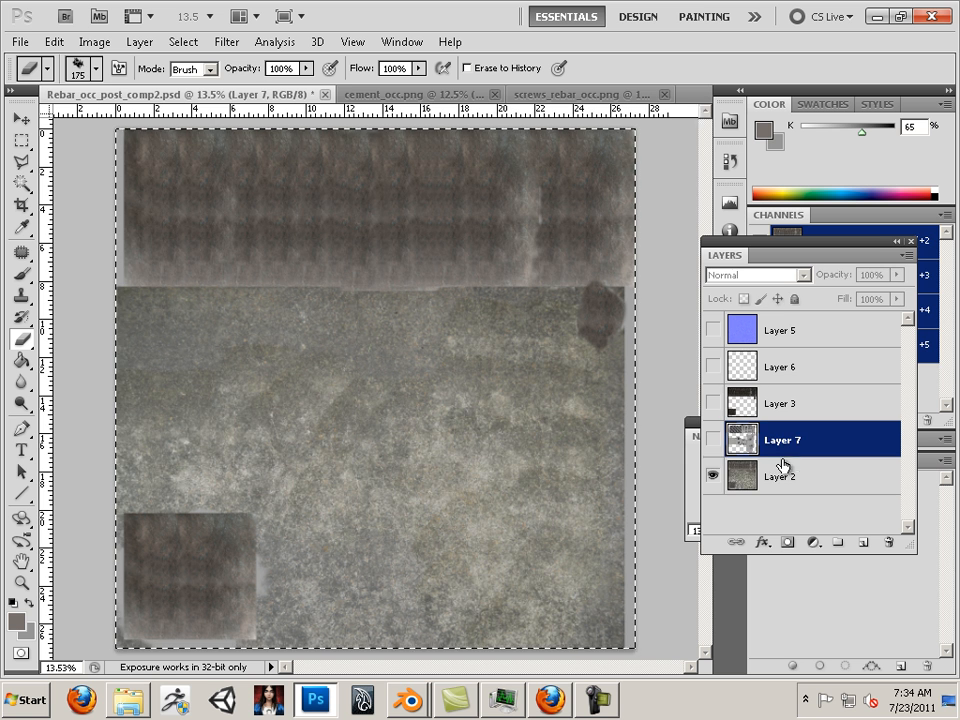
click(712, 440)
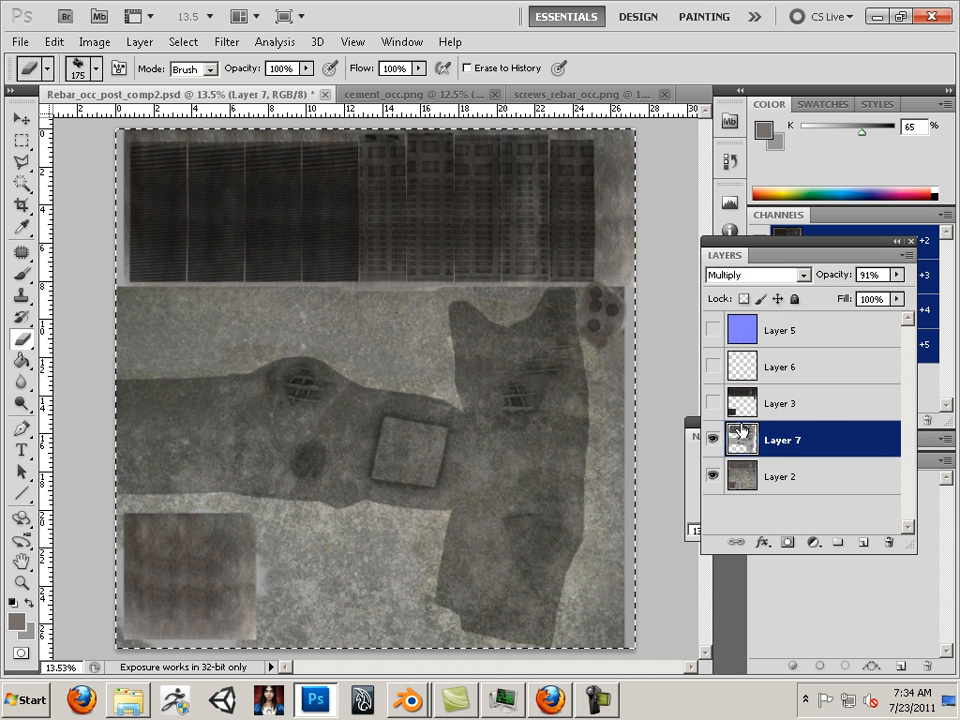
click(817, 420)
drag(826, 404, 888, 542)
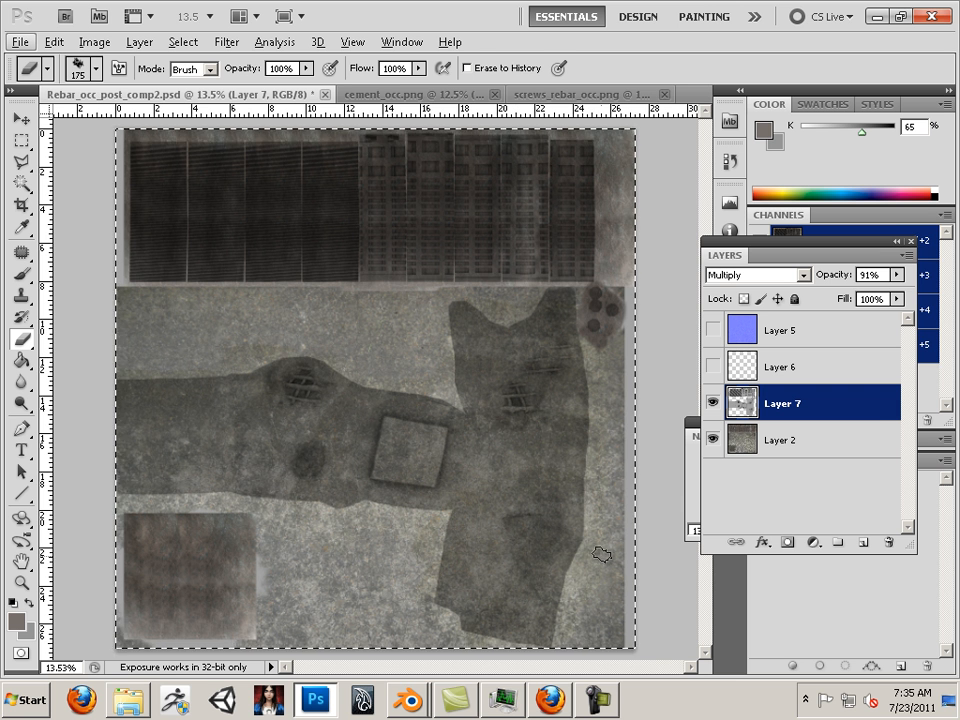
Sample a dark brown from the rebar strip as the foreground colour for the Brush tool.
click(692, 499)
drag(795, 532, 799, 532)
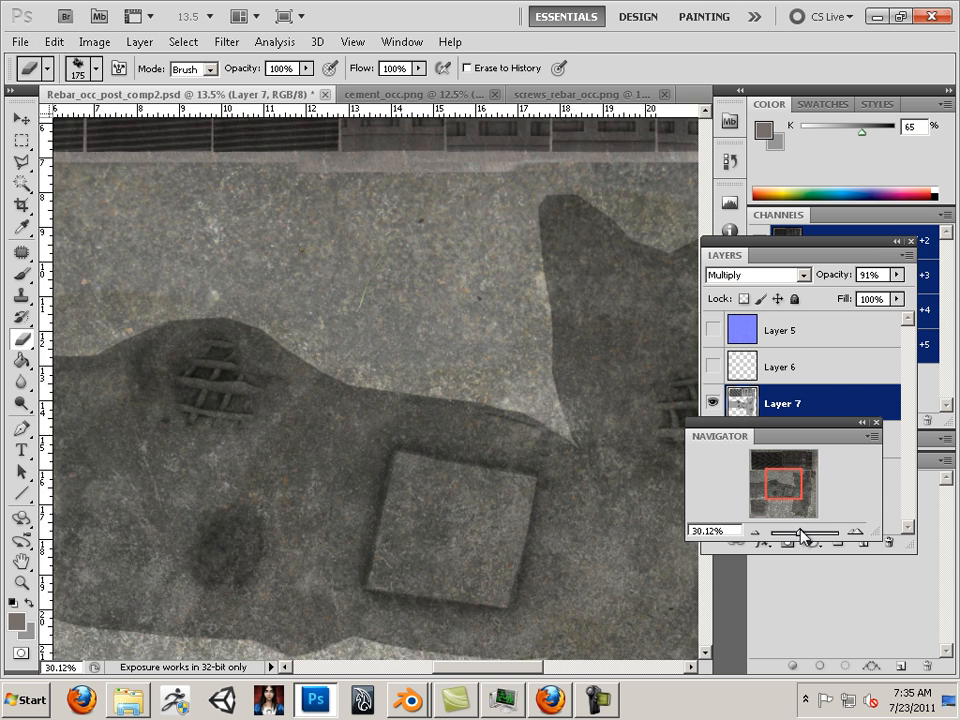
drag(786, 479, 836, 440)
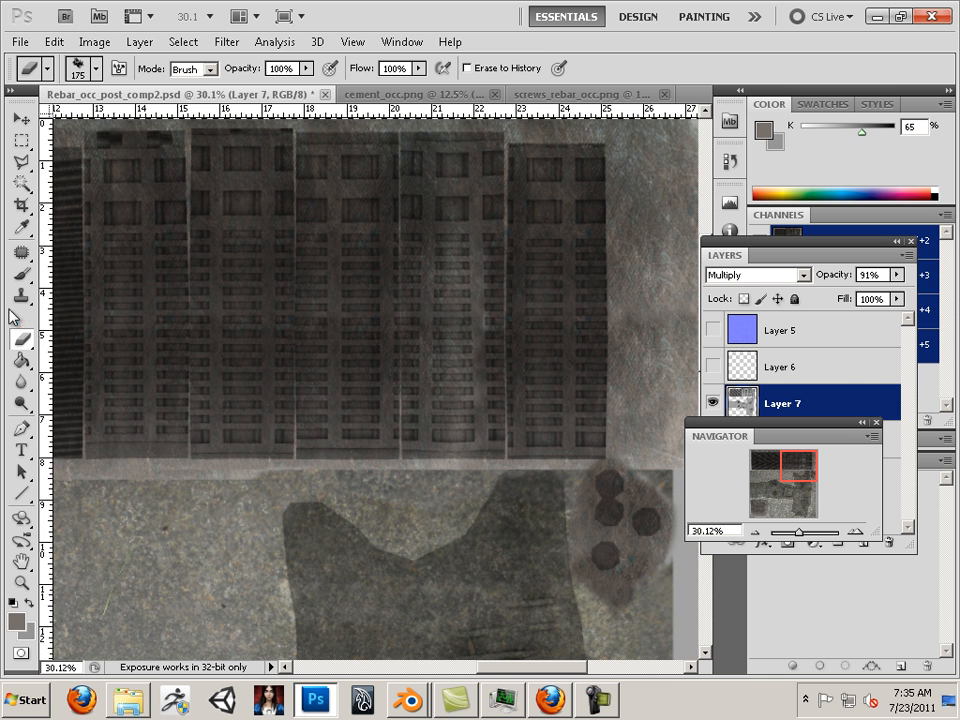
click(21, 272)
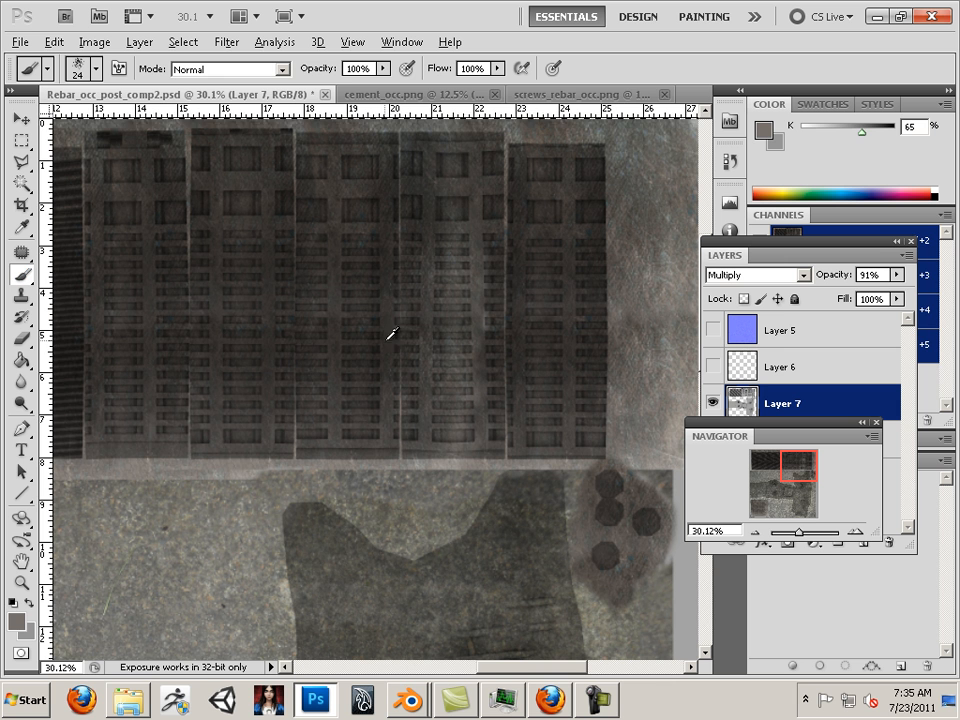
alt+click(568, 197)
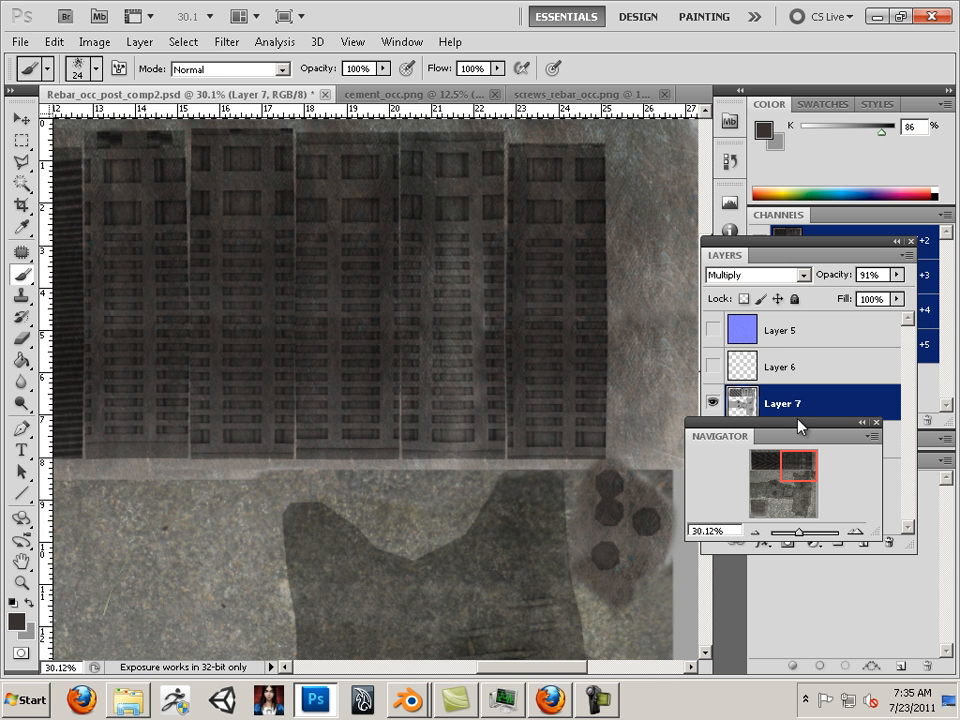
Undo the test stroke on Layer 7 and paint dark strokes over the exposed rebar on a new layer with the 50 px brush.
mouse_move(789, 461)
mouse_down()
mouse_move(778, 487)
mouse_move(786, 485)
mouse_up()
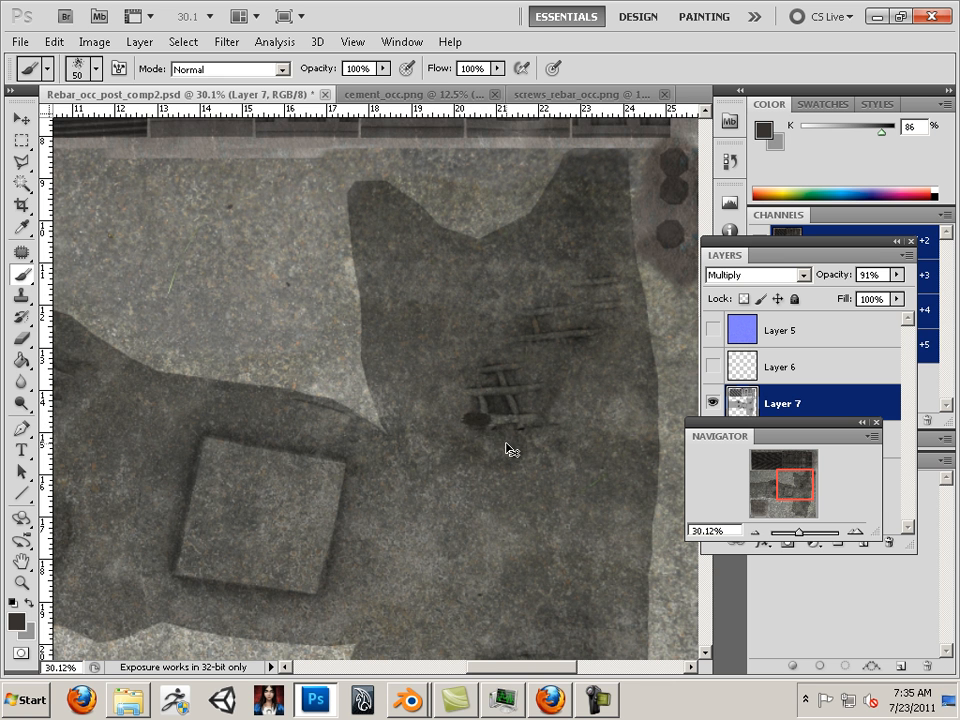
key(ctrl+z)
click(862, 541)
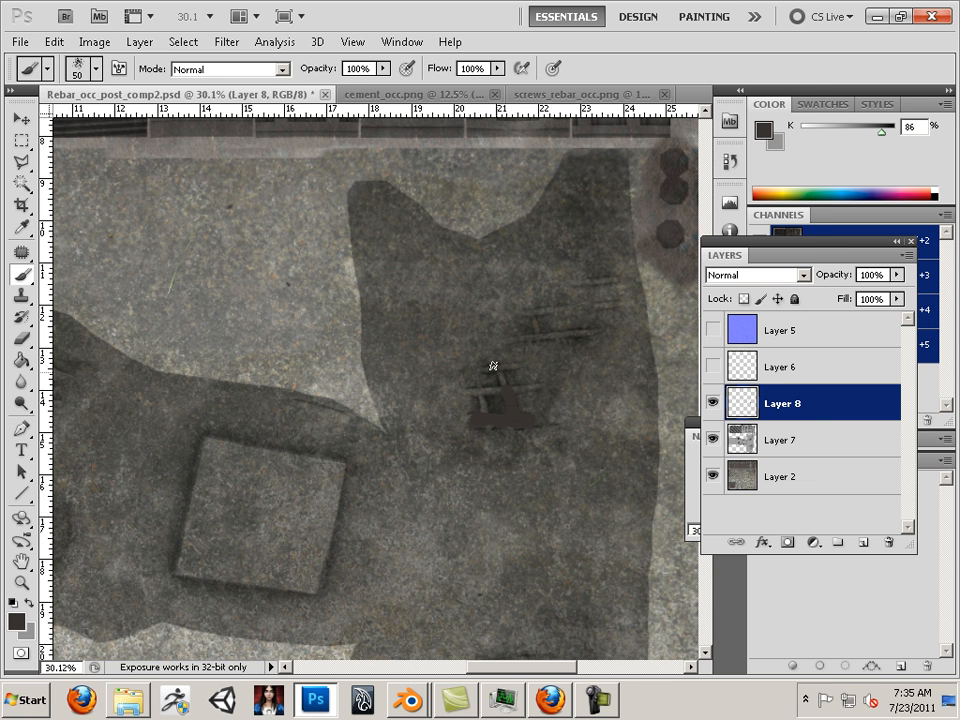
Set Layer 8's blend mode to Overlay, comparing it with neighbouring modes such as Lighter Color.
click(714, 280)
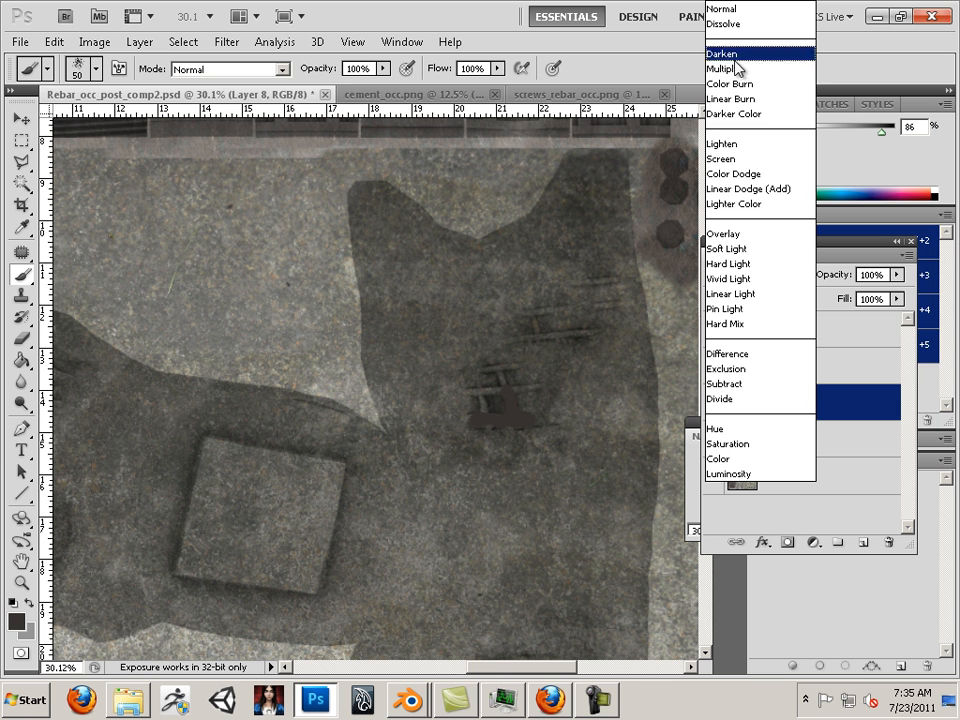
click(726, 234)
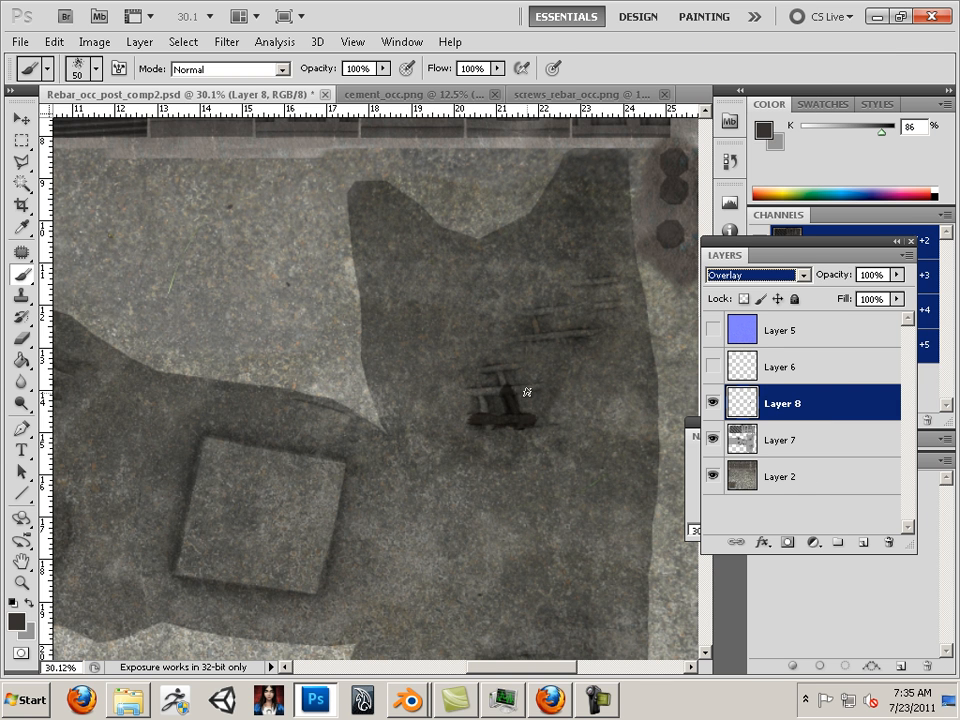
key(Up)
key(Up)
key(Down)
key(Down)
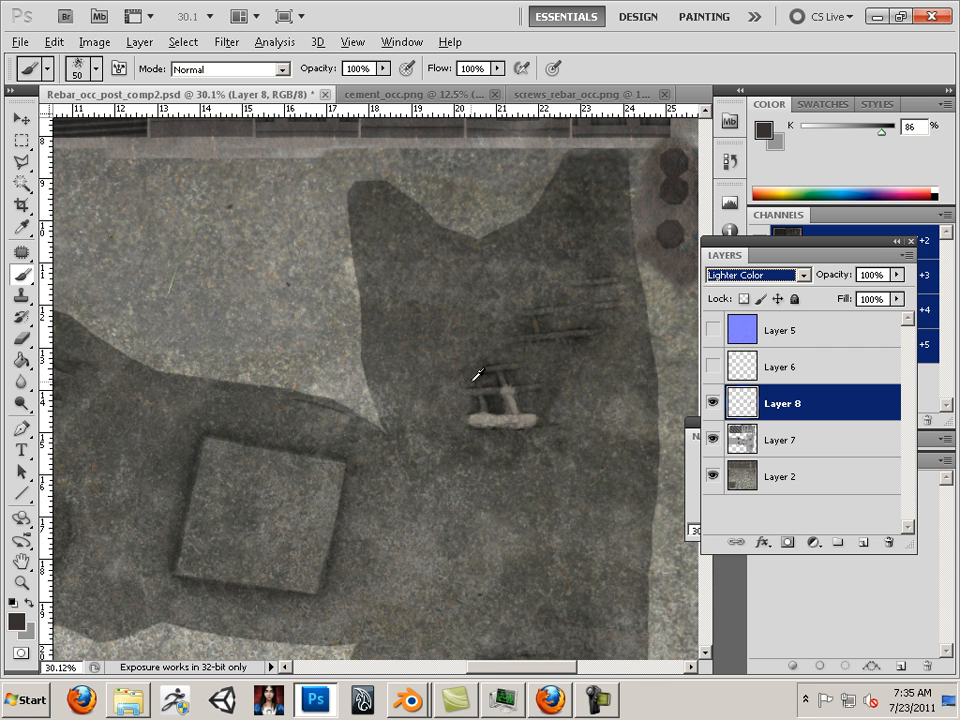
key(alt)
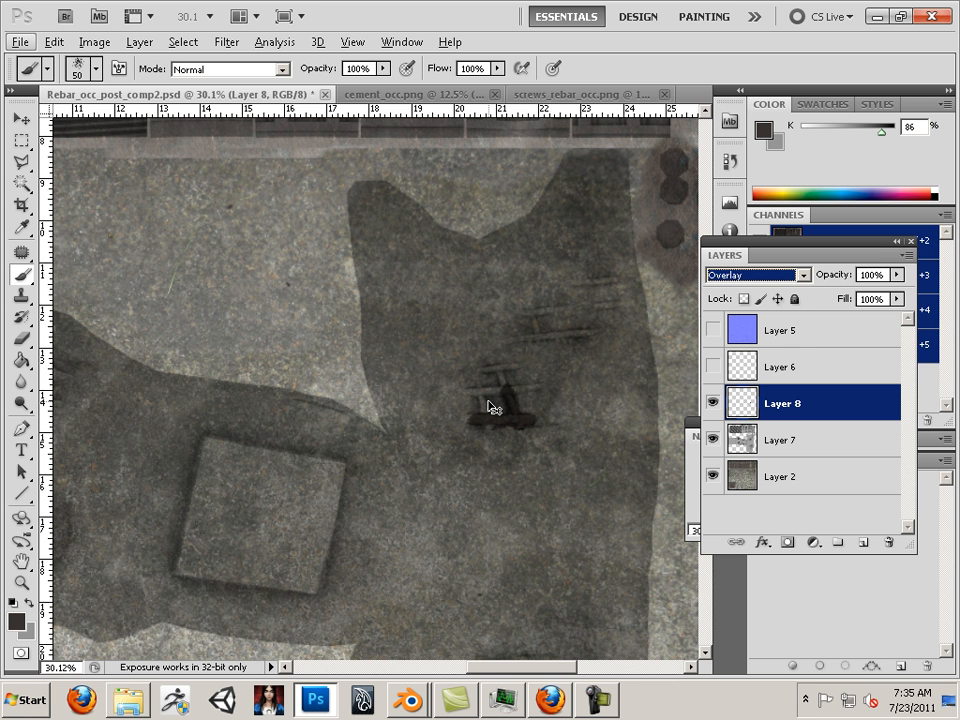
Set the brush size to 15 px for close-up painting on the exposed rebar grid.
click(694, 488)
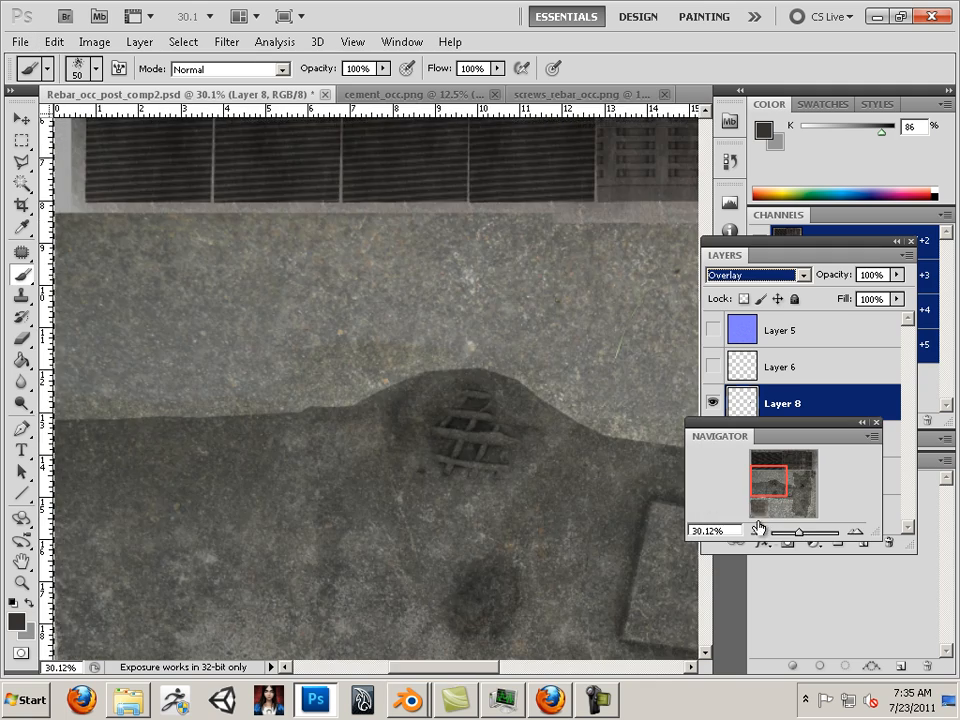
drag(795, 533, 805, 483)
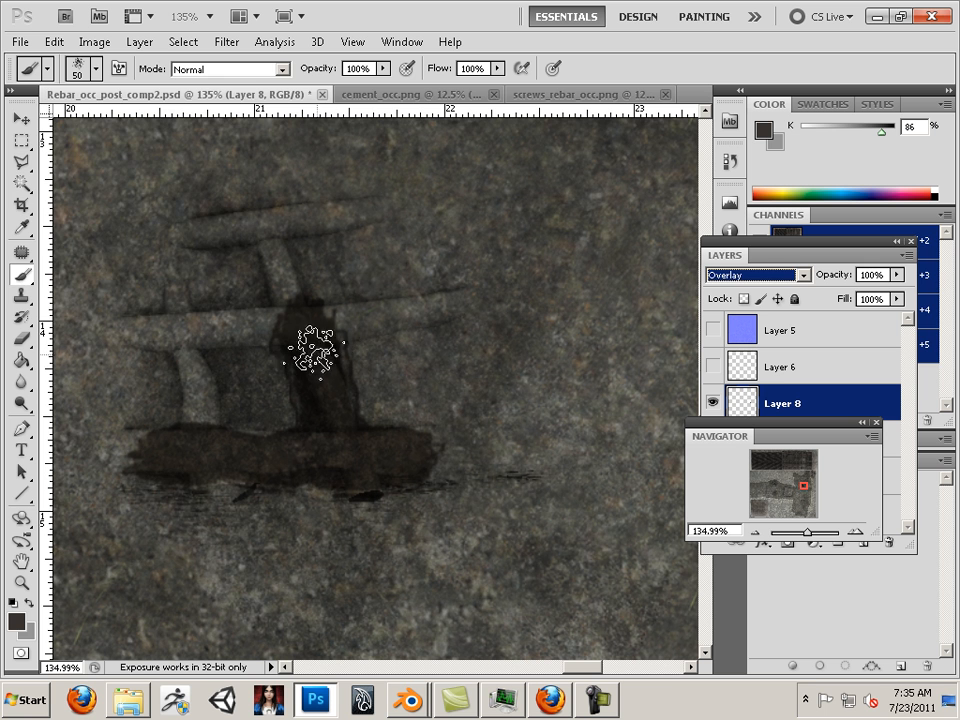
click(96, 68)
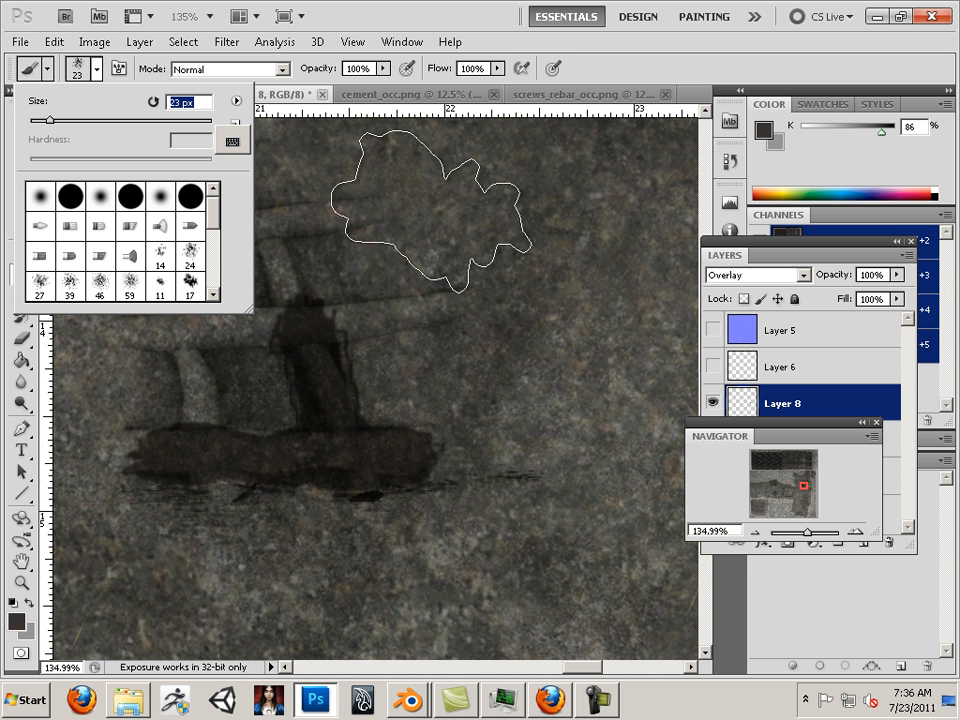
click(40, 120)
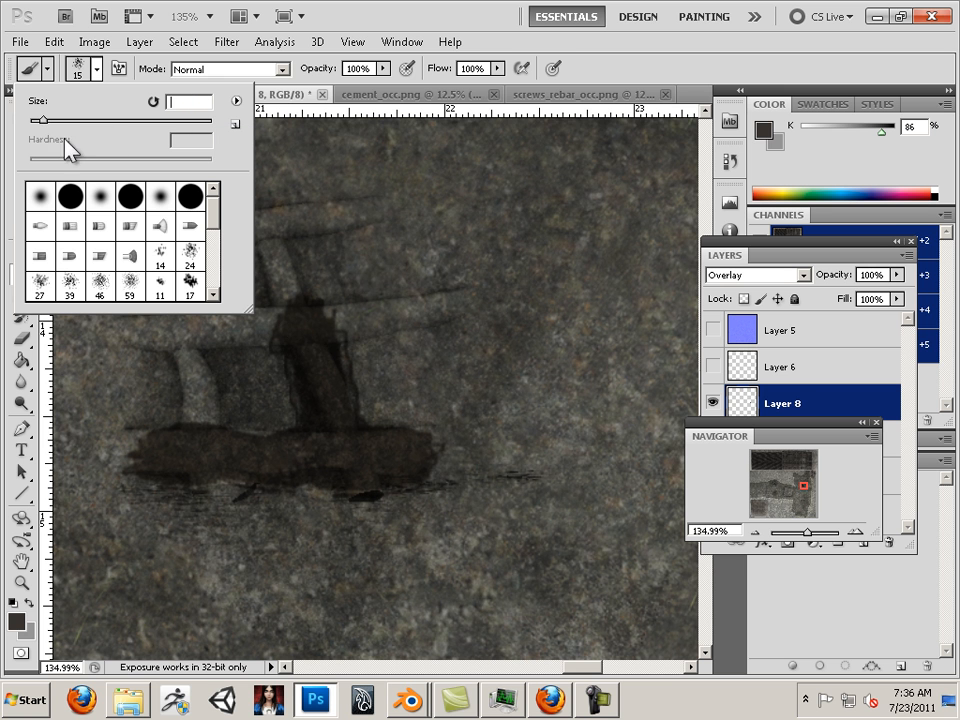
click(414, 24)
click(474, 274)
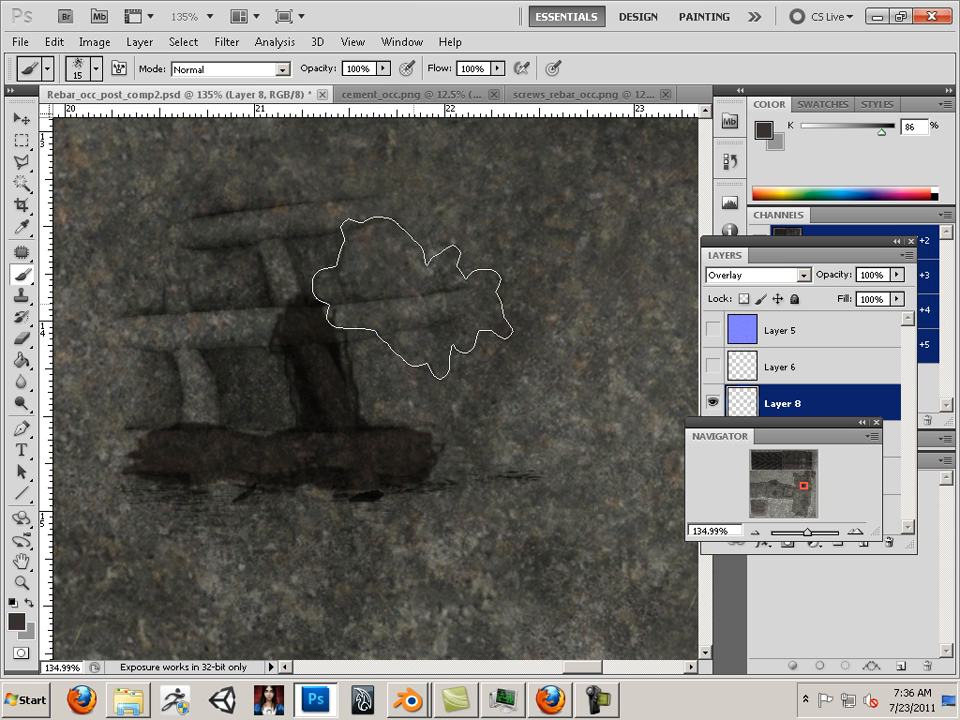
Shrink the eraser tip and trim the excess dark paint around the slanted vertical bar, undoing the last unwanted stroke.
key(bracketleft)
key(bracketleft)
key(bracketleft)
key(bracketleft)
key(bracketleft)
key(bracketleft)
key(bracketleft)
key(bracketleft)
key(bracketleft)
key(bracketleft)
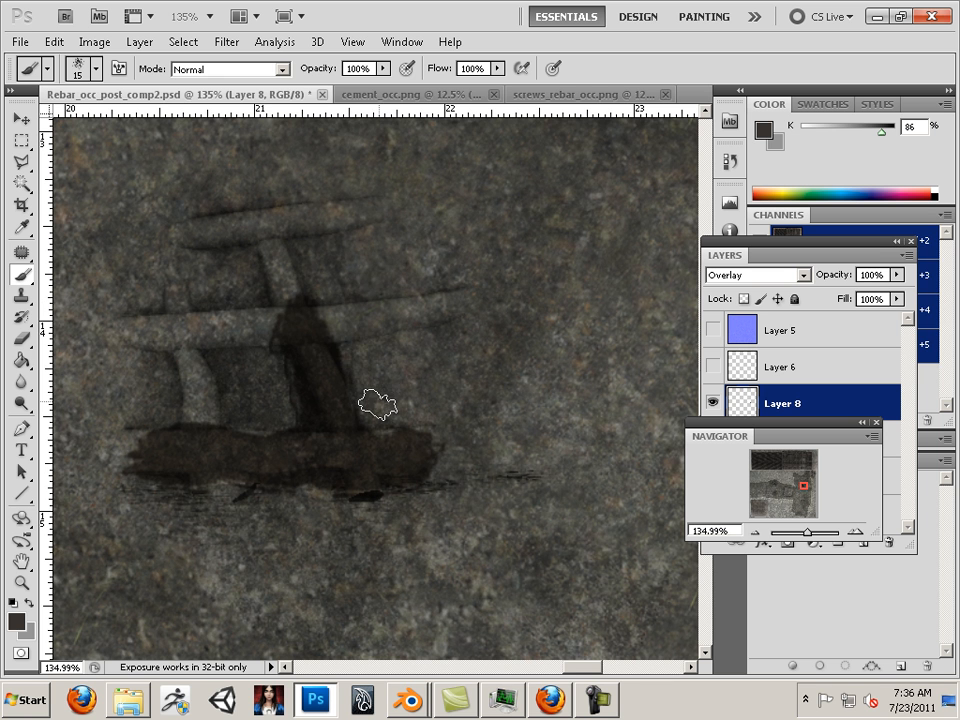
key(ctrl+z)
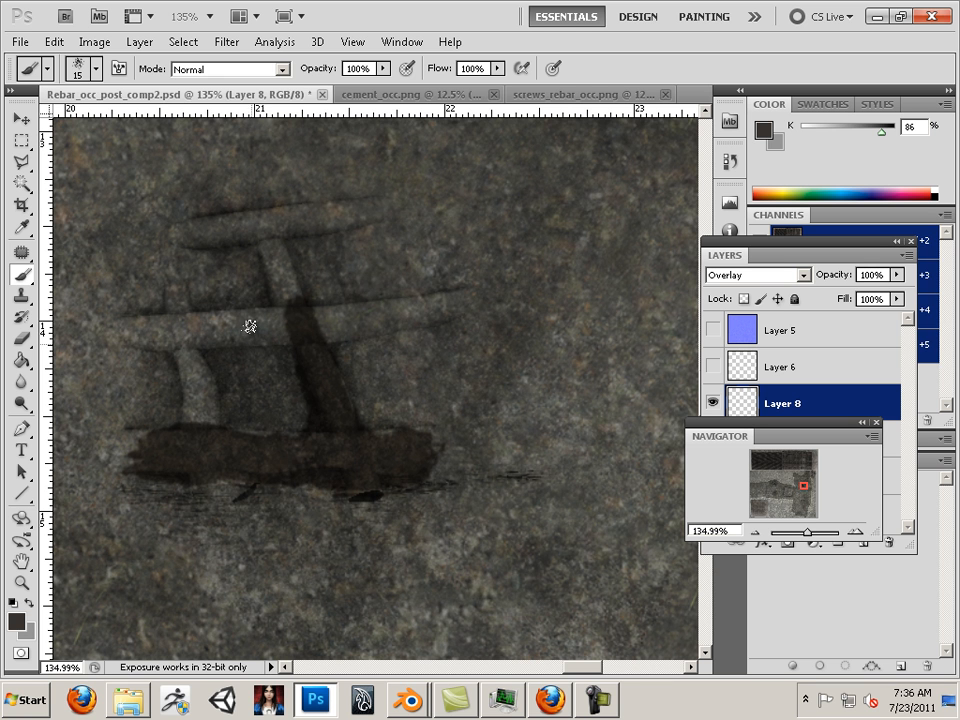
Paint dark strokes over the remaining upper and middle horizontal bars and the connecting vertical bars of the exposed rebar grid.
mouse_move(353, 225)
mouse_down()
mouse_move(272, 219)
mouse_move(229, 227)
mouse_move(283, 224)
mouse_move(228, 233)
mouse_move(280, 225)
mouse_move(230, 222)
mouse_up()
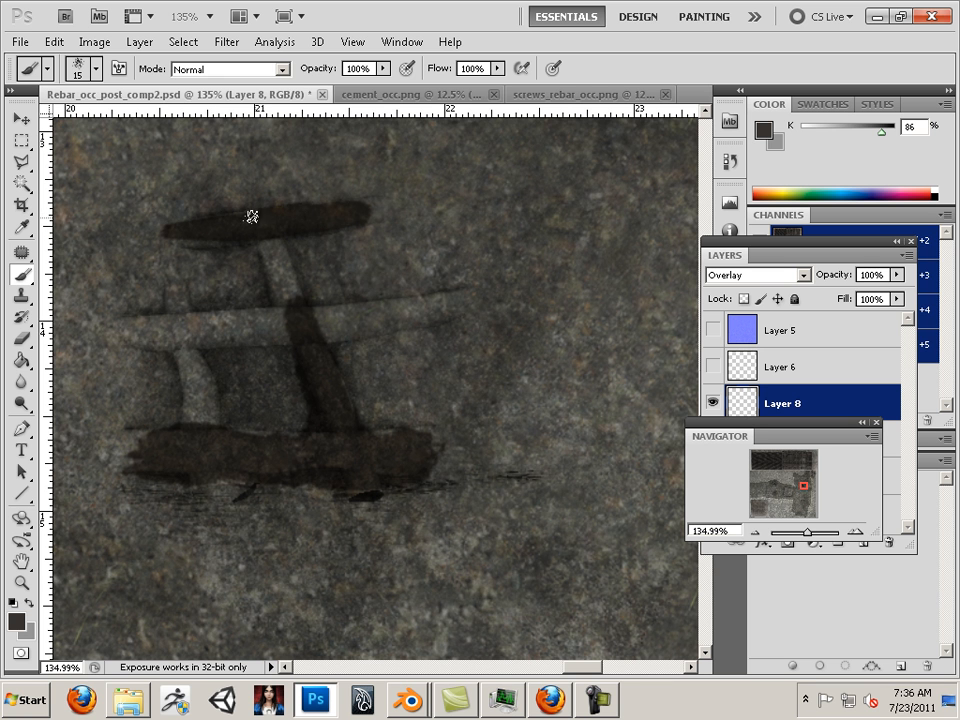
mouse_move(277, 239)
mouse_down()
mouse_move(287, 297)
mouse_move(273, 242)
mouse_move(289, 289)
mouse_move(326, 316)
mouse_move(377, 322)
mouse_move(338, 331)
mouse_move(404, 319)
mouse_move(295, 318)
mouse_move(310, 335)
mouse_move(187, 321)
mouse_move(293, 316)
mouse_move(242, 333)
mouse_move(281, 330)
mouse_move(152, 342)
mouse_move(145, 330)
mouse_move(182, 318)
mouse_move(188, 326)
mouse_move(211, 409)
mouse_move(202, 401)
mouse_move(205, 430)
mouse_move(193, 402)
mouse_up()
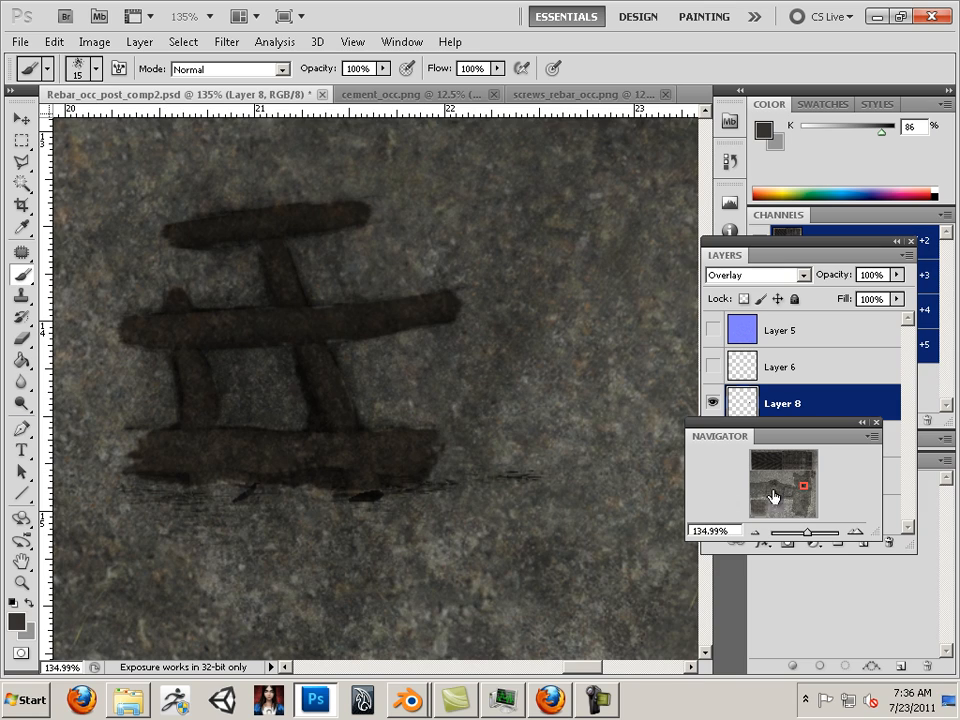
Paint dark strokes on Layer 8 over the upper bars and slanted connectors of the rebar grid in the cement band's bulge.
drag(800, 500, 755, 479)
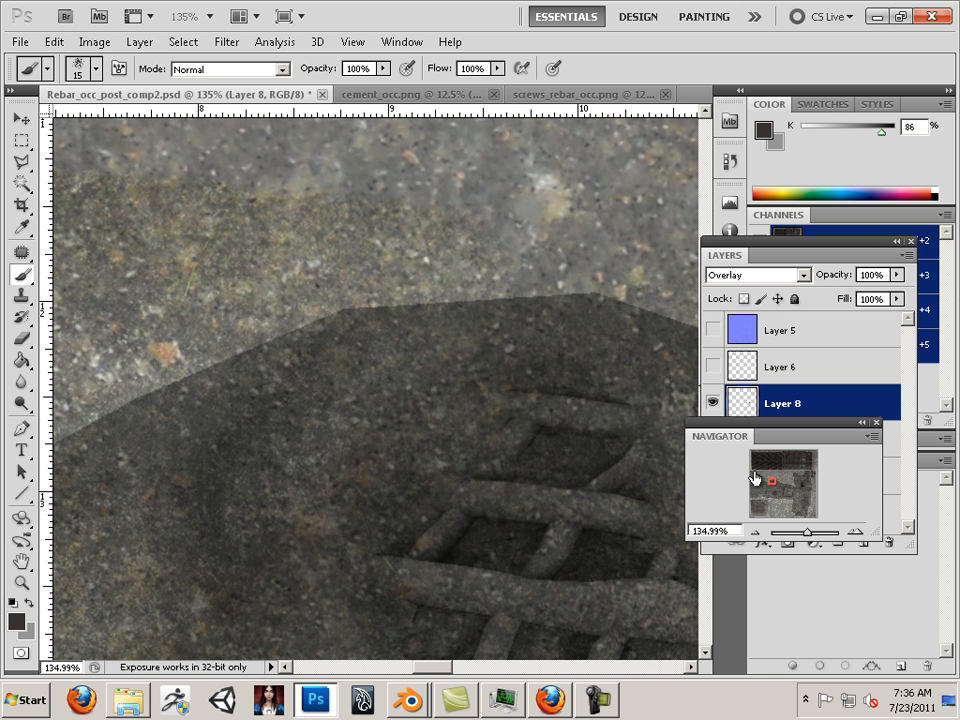
mouse_move(607, 427)
mouse_down()
mouse_move(563, 409)
mouse_move(603, 408)
mouse_up()
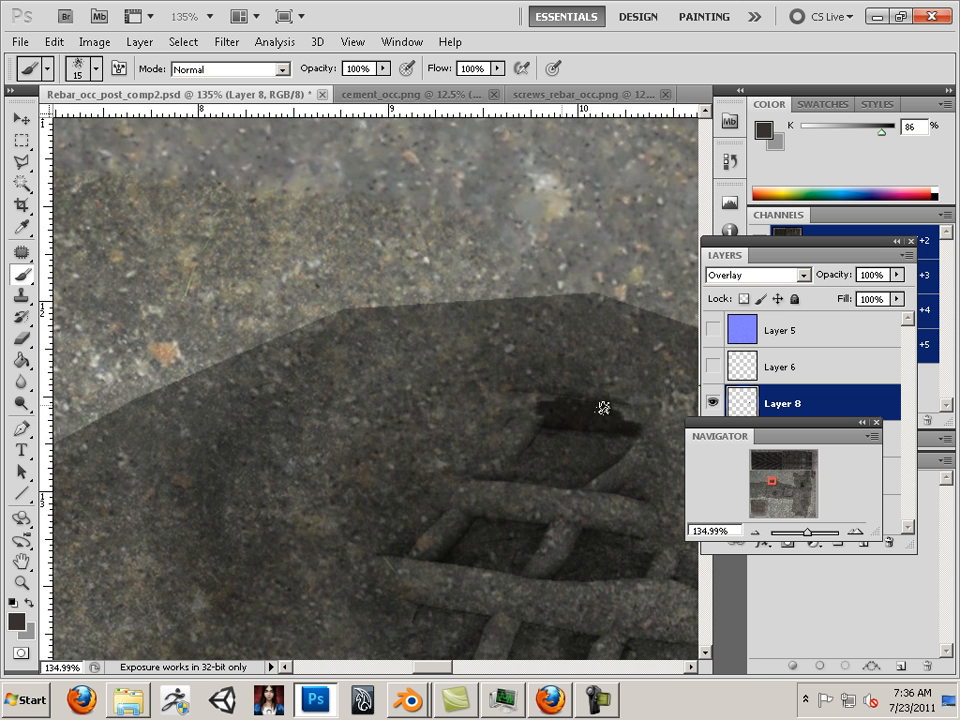
mouse_move(545, 409)
mouse_down()
mouse_move(478, 483)
mouse_move(550, 501)
mouse_move(510, 510)
mouse_move(617, 530)
mouse_move(621, 507)
mouse_move(546, 502)
mouse_move(606, 514)
mouse_move(559, 500)
mouse_move(574, 489)
mouse_move(637, 507)
mouse_move(593, 503)
mouse_move(637, 459)
mouse_move(583, 492)
mouse_move(557, 558)
mouse_up()
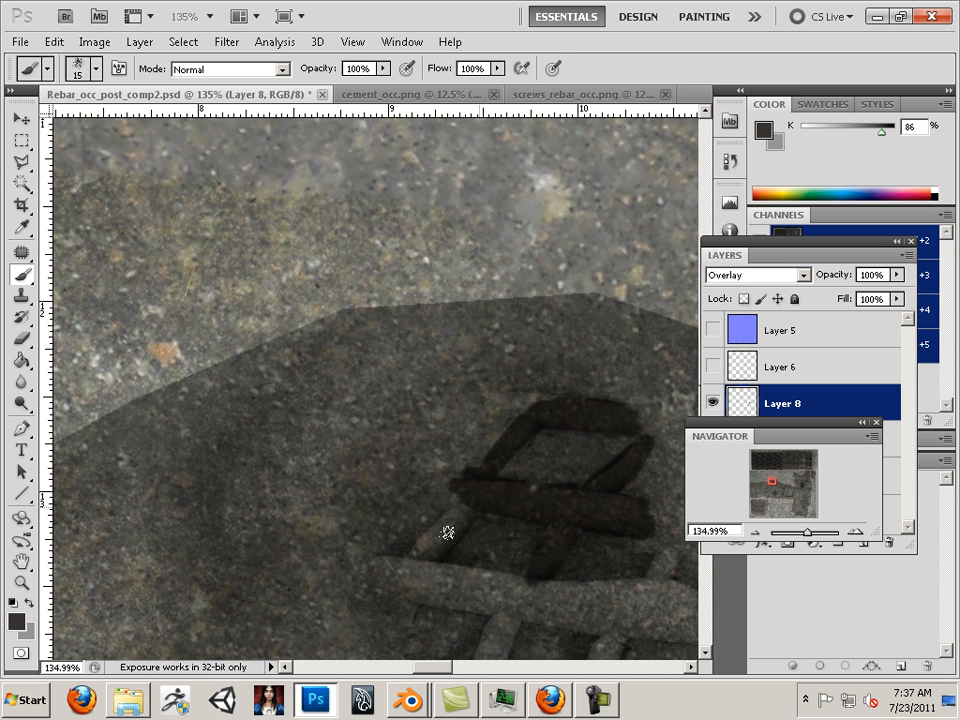
drag(447, 532, 431, 531)
Darken the wide middle bar, the lowest horizontal bar and the short vertical bars of the bulge's rebar grid.
mouse_move(767, 487)
mouse_down()
mouse_move(750, 497)
mouse_move(784, 480)
mouse_move(771, 485)
mouse_up()
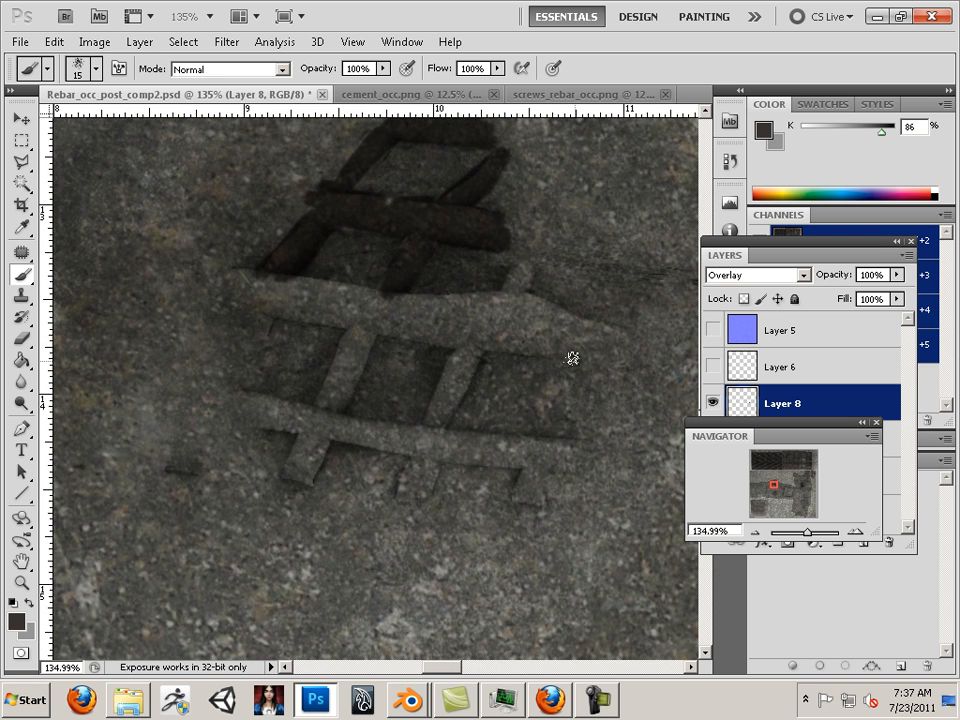
mouse_move(610, 346)
mouse_down()
mouse_move(575, 329)
mouse_move(590, 333)
mouse_move(513, 307)
mouse_move(270, 309)
mouse_move(346, 295)
mouse_move(383, 300)
mouse_move(349, 292)
mouse_up()
mouse_move(414, 307)
mouse_down()
mouse_move(475, 340)
mouse_move(569, 350)
mouse_move(403, 319)
mouse_move(416, 331)
mouse_move(345, 310)
mouse_move(304, 315)
mouse_move(459, 342)
mouse_up()
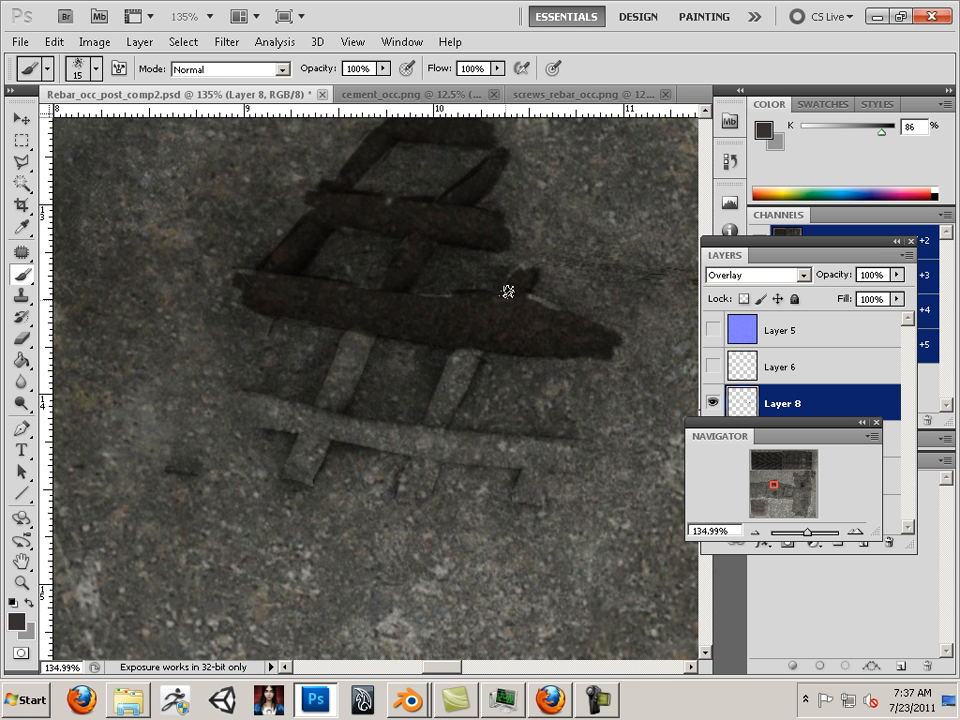
mouse_move(507, 291)
mouse_down()
mouse_move(454, 371)
mouse_move(471, 347)
mouse_move(467, 366)
mouse_move(458, 353)
mouse_move(436, 451)
mouse_move(563, 458)
mouse_move(549, 453)
mouse_move(558, 449)
mouse_move(447, 441)
mouse_move(415, 454)
mouse_move(404, 441)
mouse_move(301, 424)
mouse_move(273, 405)
mouse_up()
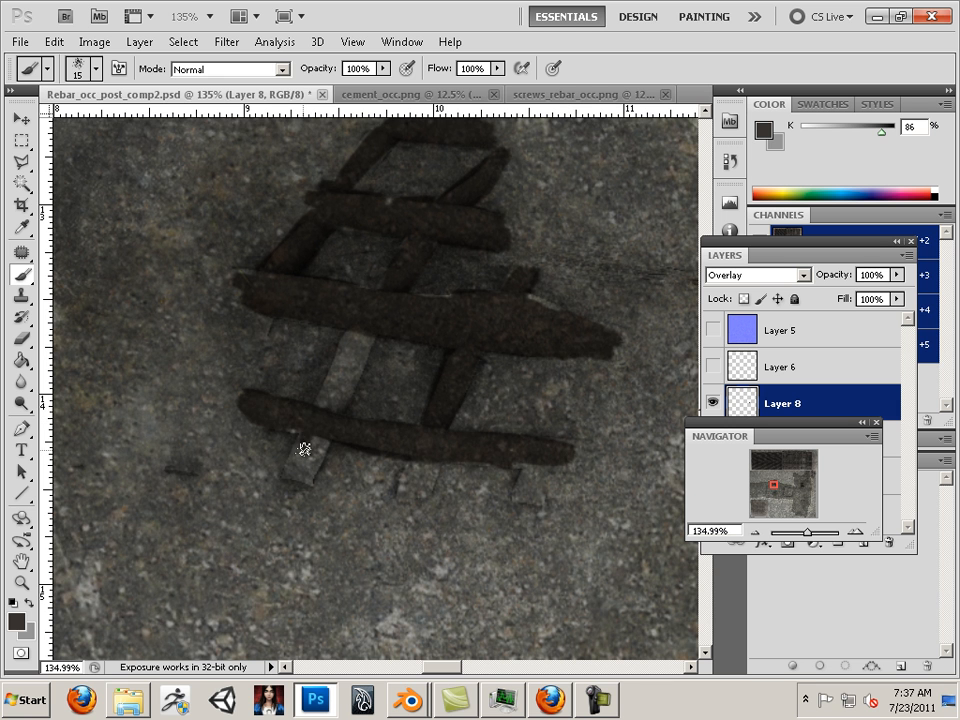
mouse_move(304, 449)
mouse_down()
mouse_move(371, 337)
mouse_move(329, 414)
mouse_move(354, 340)
mouse_up()
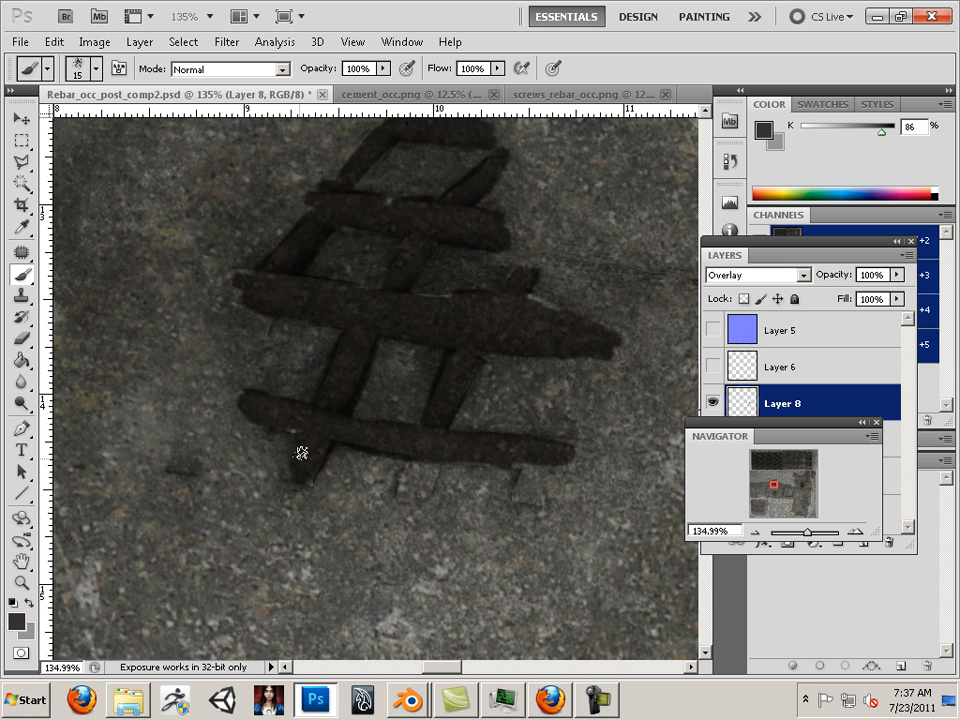
drag(413, 467, 433, 475)
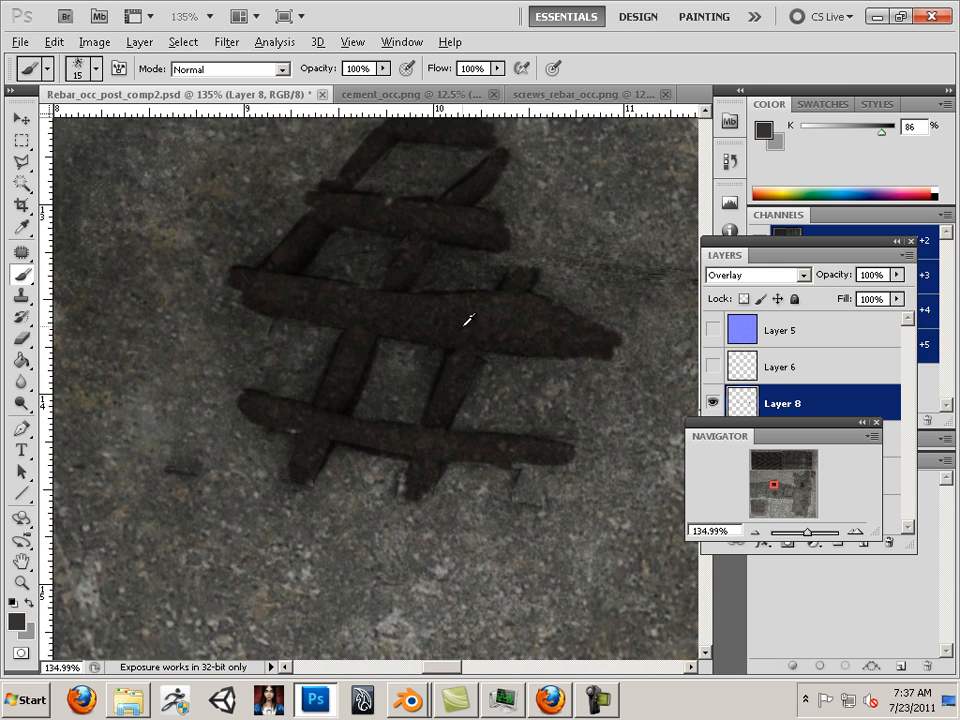
Examine both painted rebar grids against the surrounding cement texture, from the whole sheet and up close.
scroll(467, 320, down, 6)
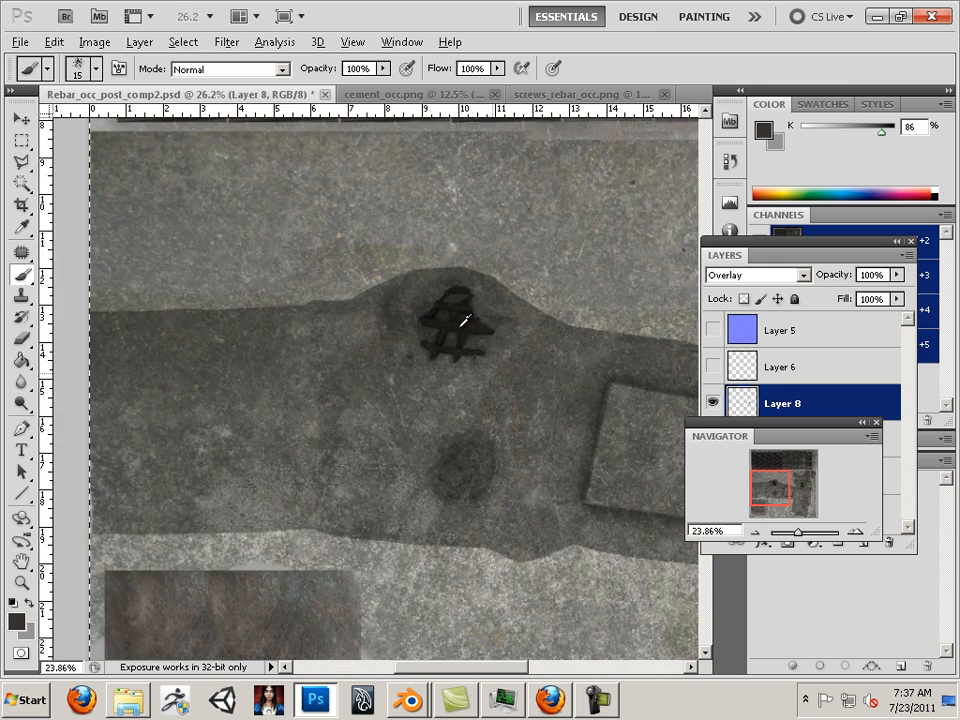
scroll(464, 320, down, 2)
drag(499, 411, 368, 370)
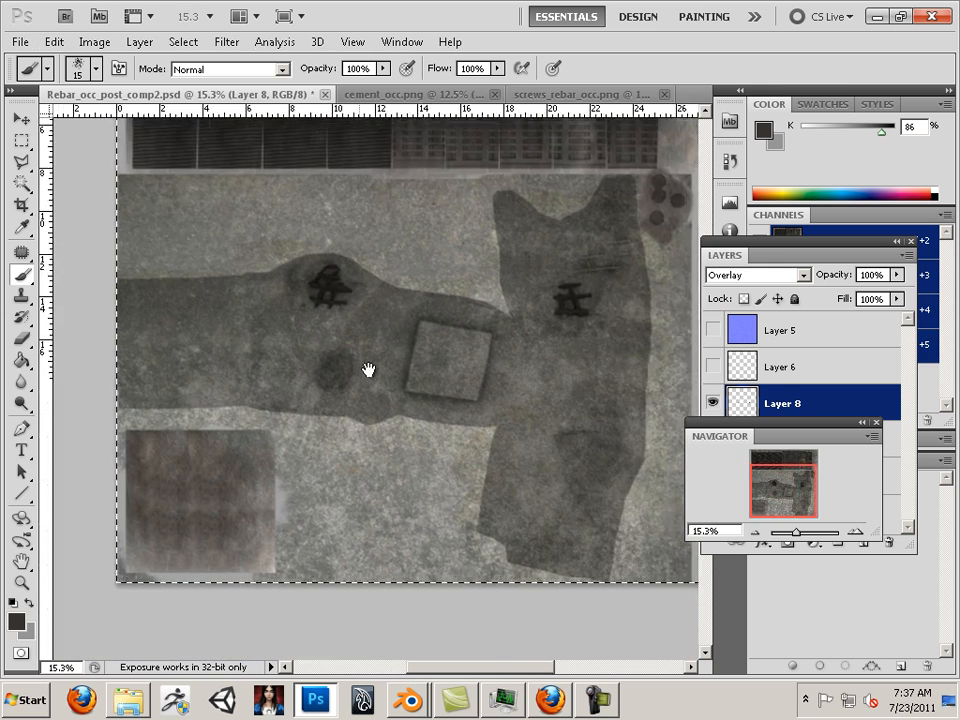
mouse_move(236, 345)
mouse_down()
mouse_move(229, 405)
mouse_move(270, 507)
mouse_move(300, 377)
mouse_up()
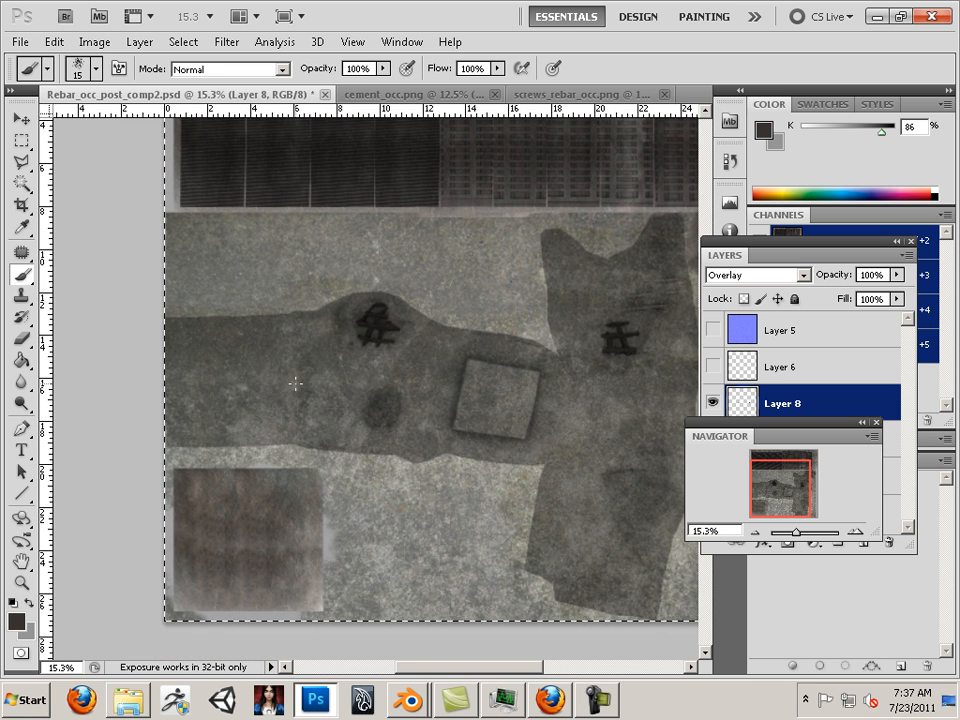
scroll(296, 383, up, 3)
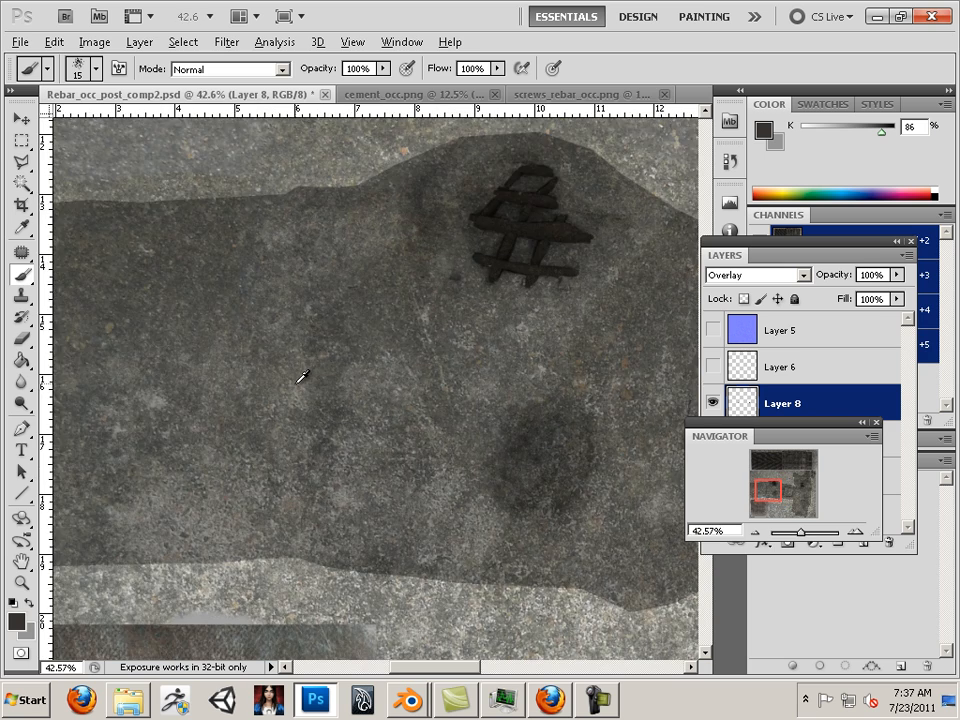
scroll(300, 376, down, 3)
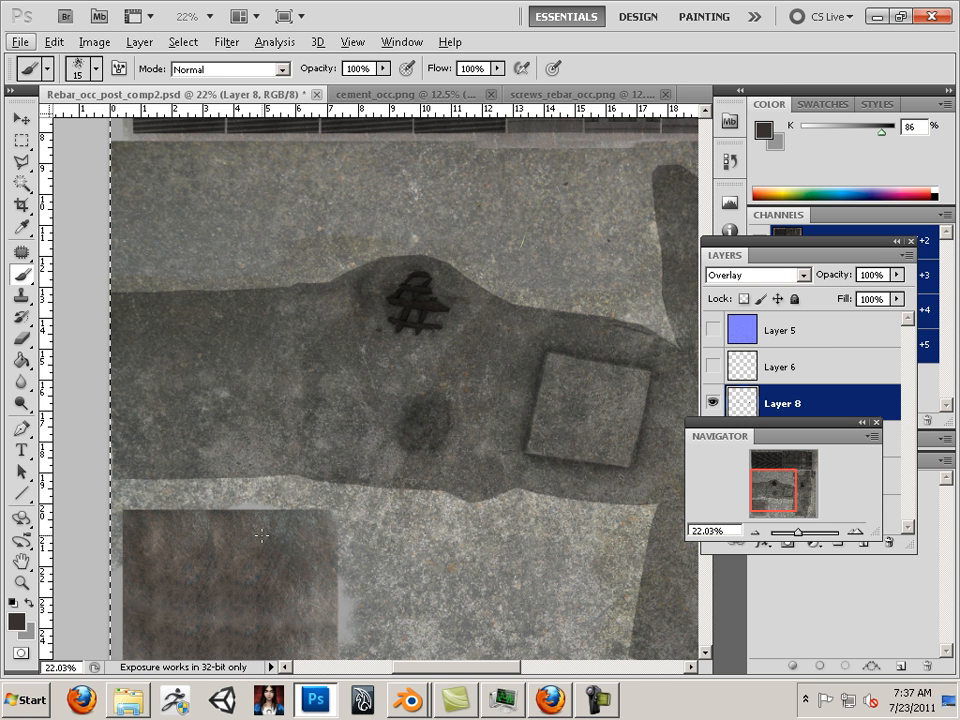
Paint dark strokes over the unpainted horizontal bars and connecting stubs above the rebar grid in the vertical cement section.
mouse_move(772, 490)
mouse_down()
mouse_move(800, 470)
mouse_move(810, 494)
mouse_move(784, 503)
mouse_move(784, 493)
mouse_move(801, 491)
mouse_move(789, 485)
mouse_up()
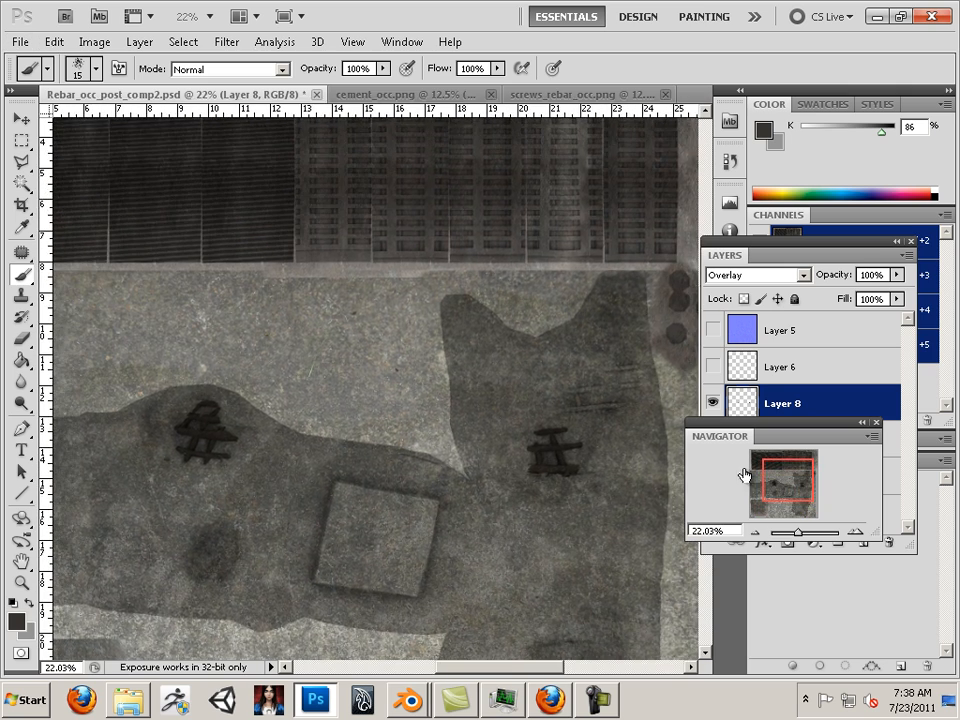
drag(793, 537, 808, 534)
mouse_move(791, 482)
mouse_down()
mouse_move(810, 480)
mouse_move(802, 484)
mouse_up()
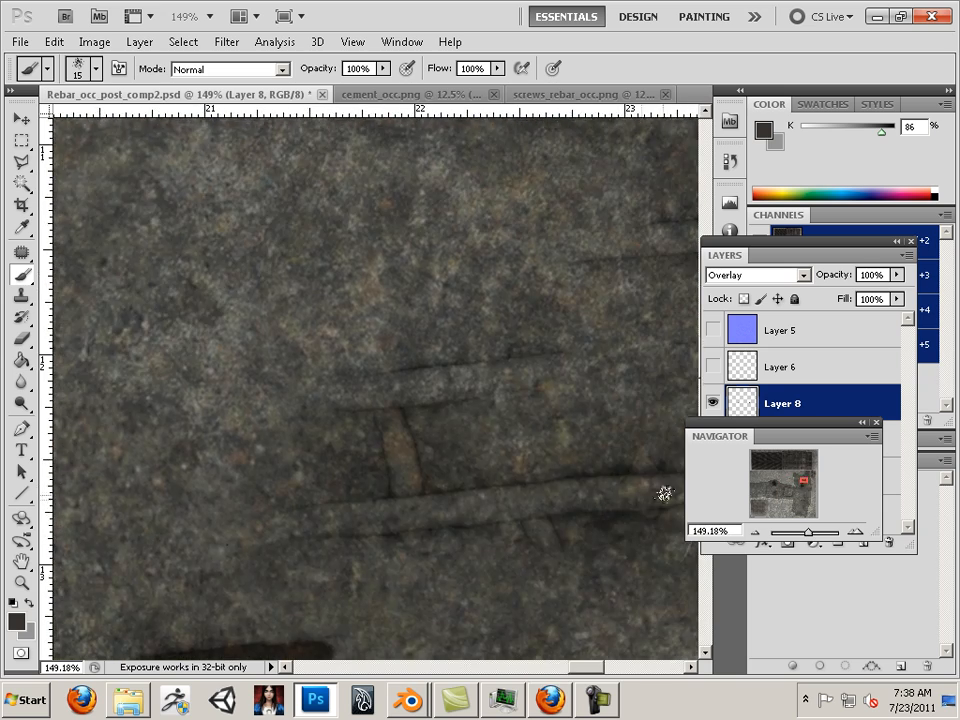
mouse_move(664, 494)
mouse_down()
mouse_move(573, 491)
mouse_move(632, 490)
mouse_move(596, 503)
mouse_move(345, 517)
mouse_move(363, 516)
mouse_move(311, 532)
mouse_move(440, 522)
mouse_move(325, 517)
mouse_move(382, 508)
mouse_move(563, 504)
mouse_move(688, 496)
mouse_up()
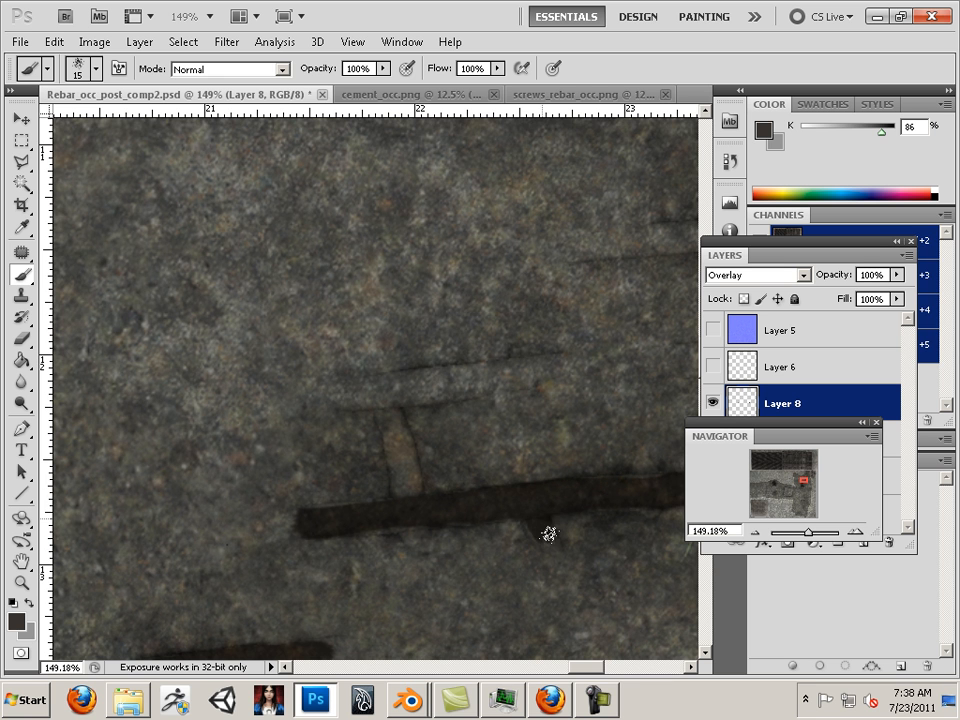
mouse_move(411, 466)
mouse_down()
mouse_move(392, 416)
mouse_move(404, 443)
mouse_up()
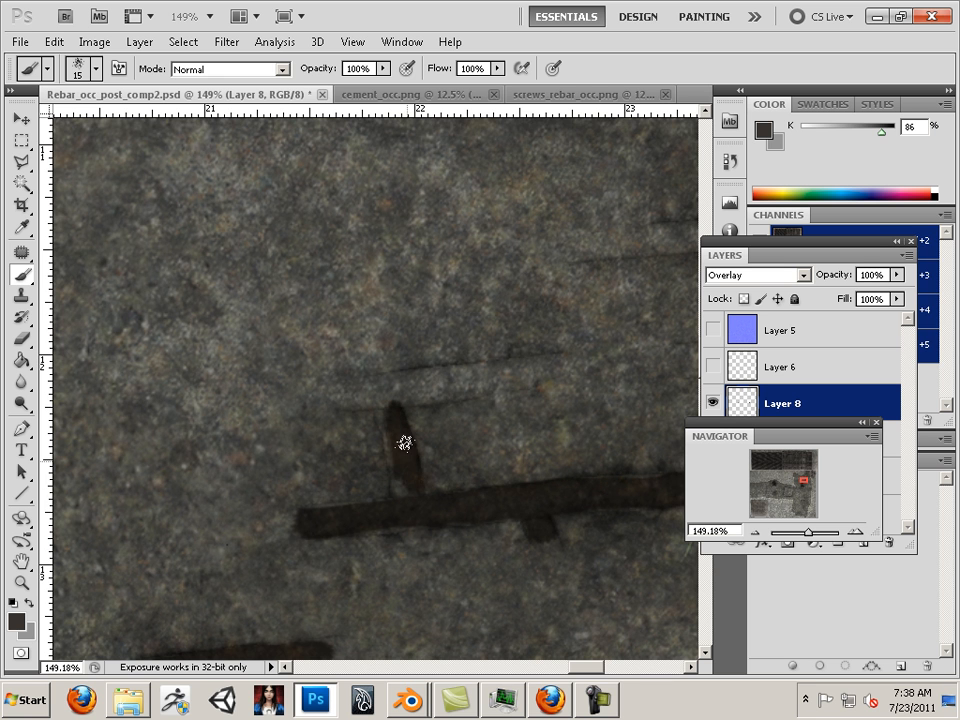
mouse_move(570, 366)
mouse_down()
mouse_move(337, 397)
mouse_move(403, 380)
mouse_move(385, 429)
mouse_up()
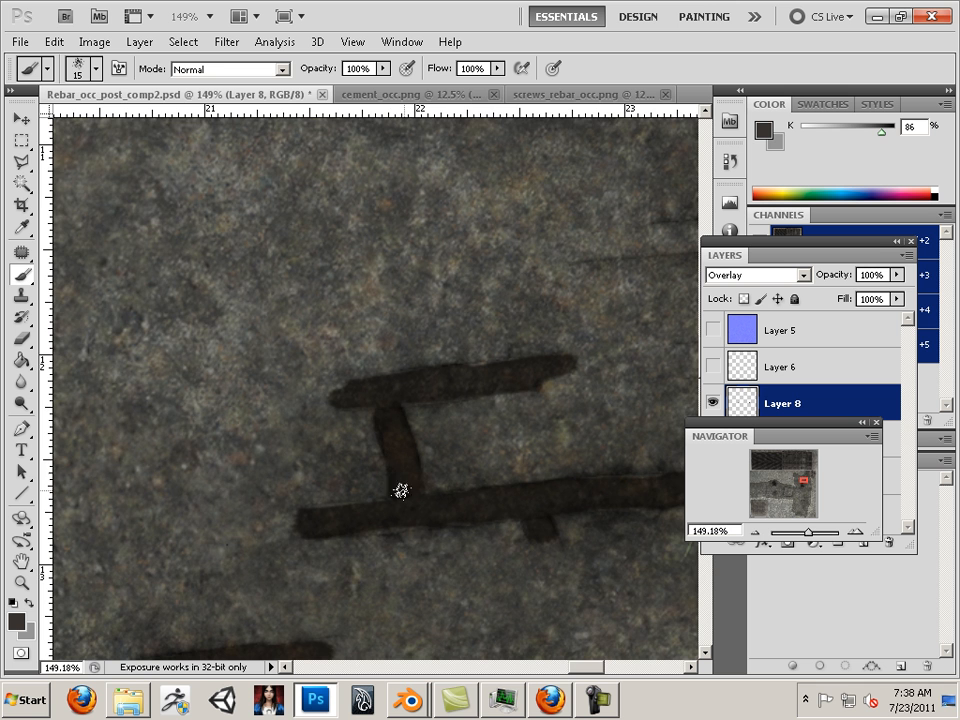
mouse_move(576, 408)
mouse_down()
mouse_move(446, 466)
mouse_move(506, 477)
mouse_move(484, 490)
mouse_move(483, 472)
mouse_move(557, 471)
mouse_move(528, 465)
mouse_move(558, 460)
mouse_move(495, 461)
mouse_up()
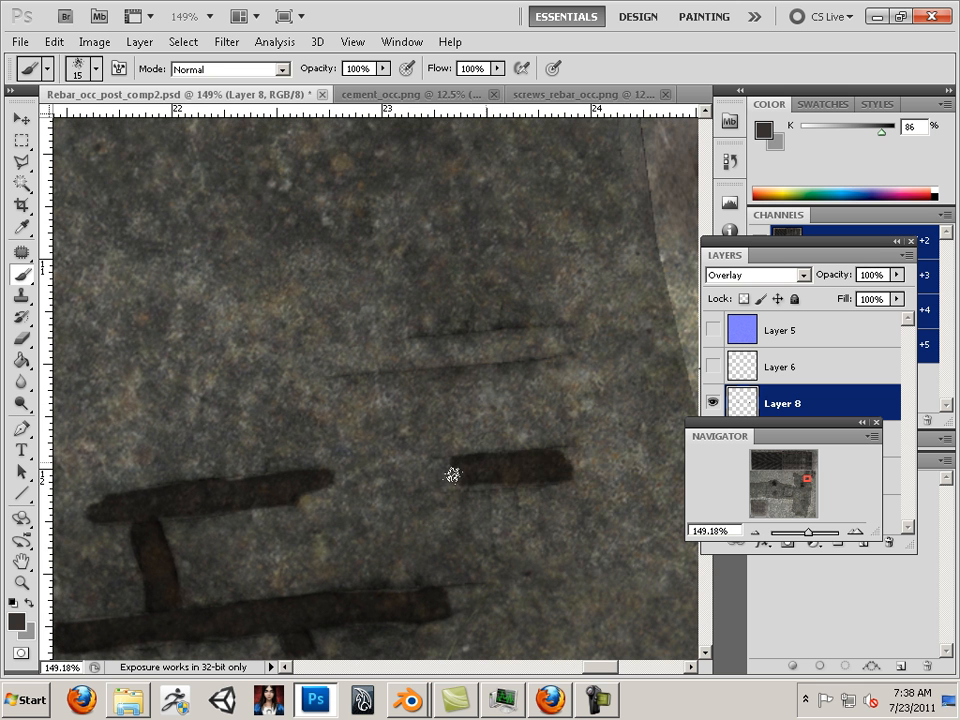